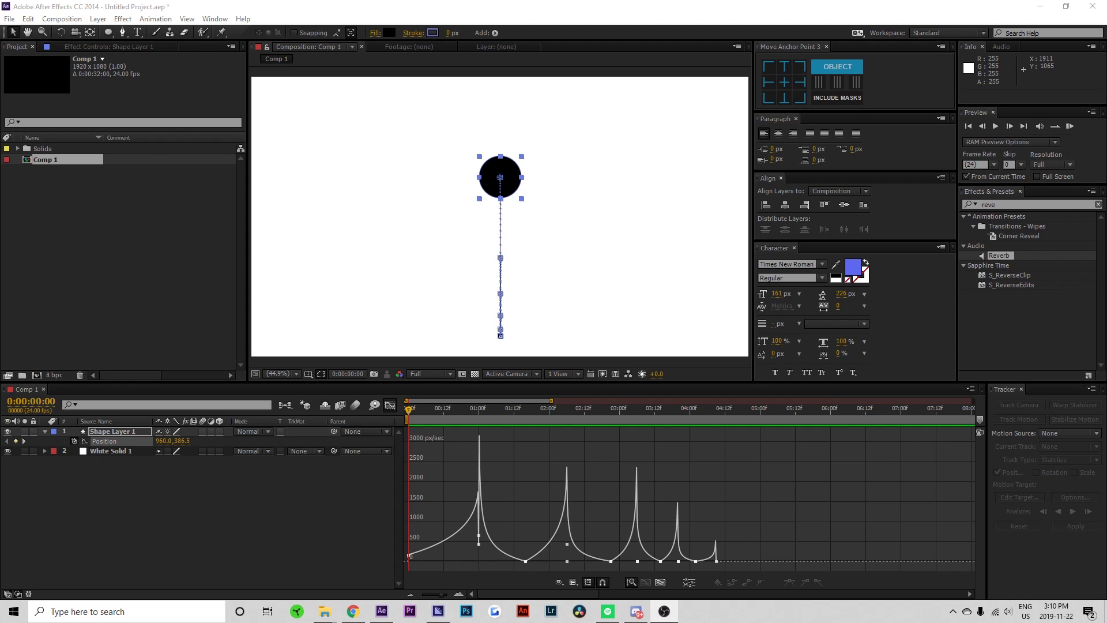
Show Shape Layer 1's position keyframes instead of the graph and preview the bouncing ball animation.
{"action": "left_click", "coordinate": [390, 405]}
{"action": "left_click", "coordinate": [490, 478]}
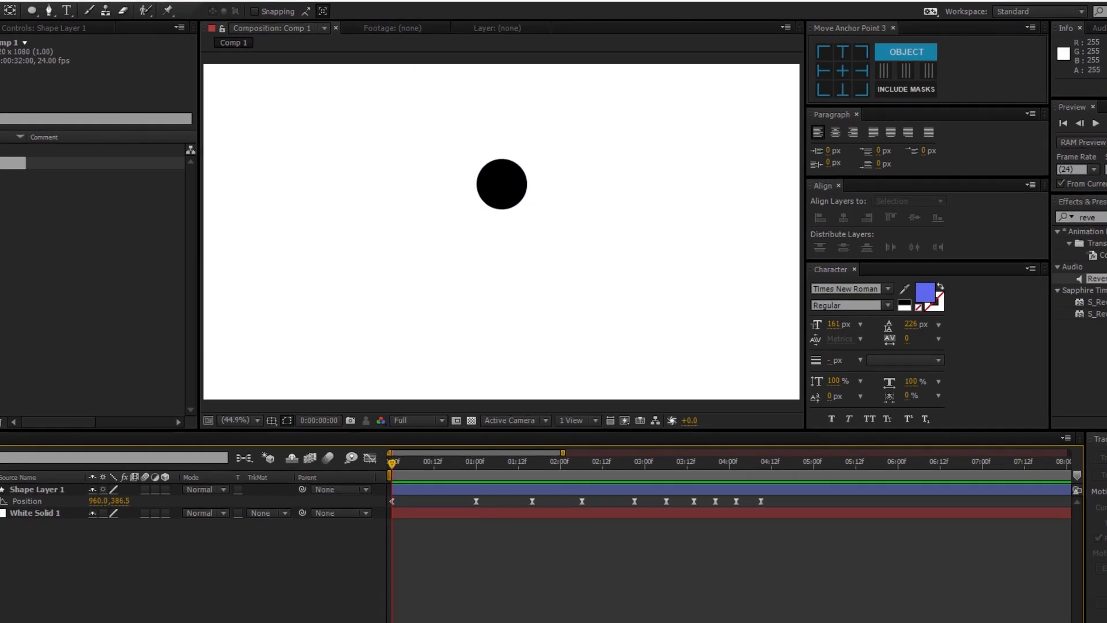
{"action": "key", "text": "KP_0"}
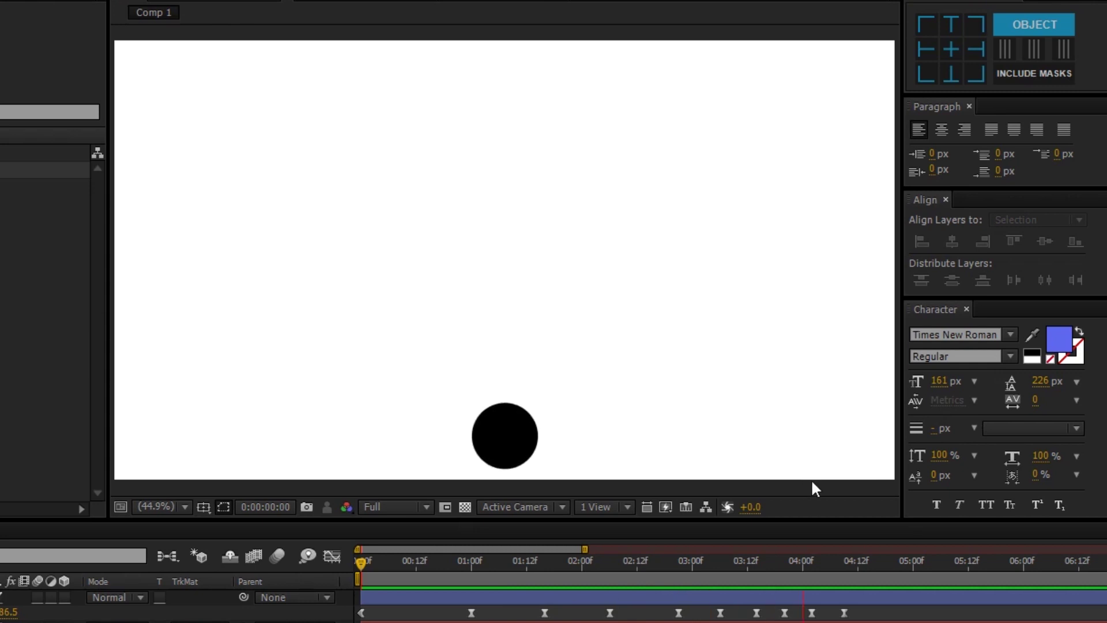
Examine the speed graph of Shape Layer 1's position animation, scrubbing back to the first frame.
{"action": "left_click", "coordinate": [544, 613]}
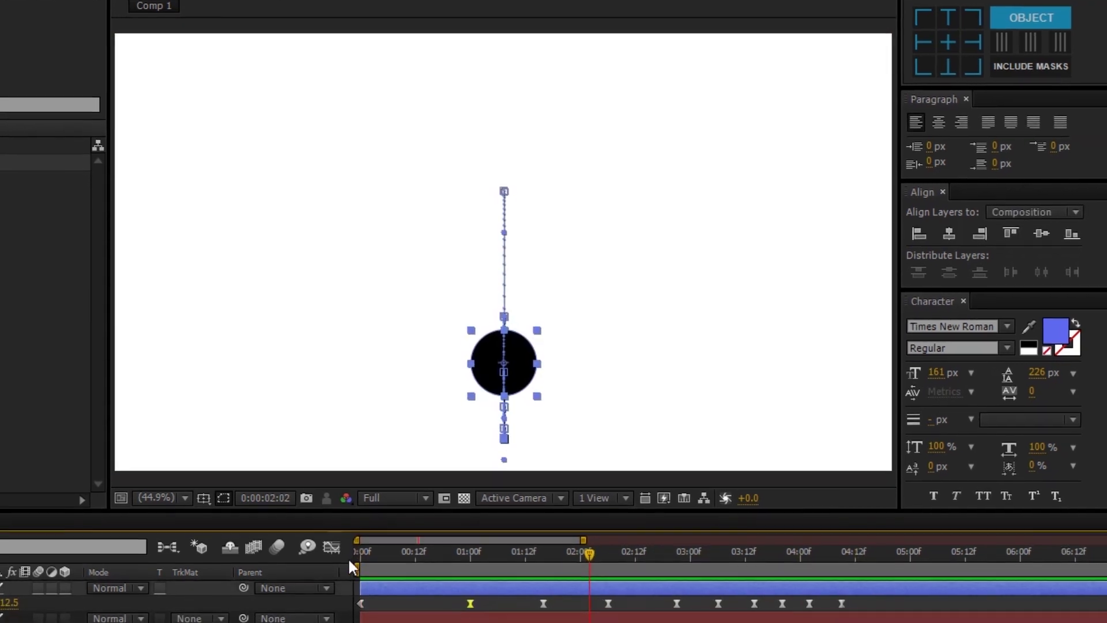
{"action": "left_click", "coordinate": [332, 556]}
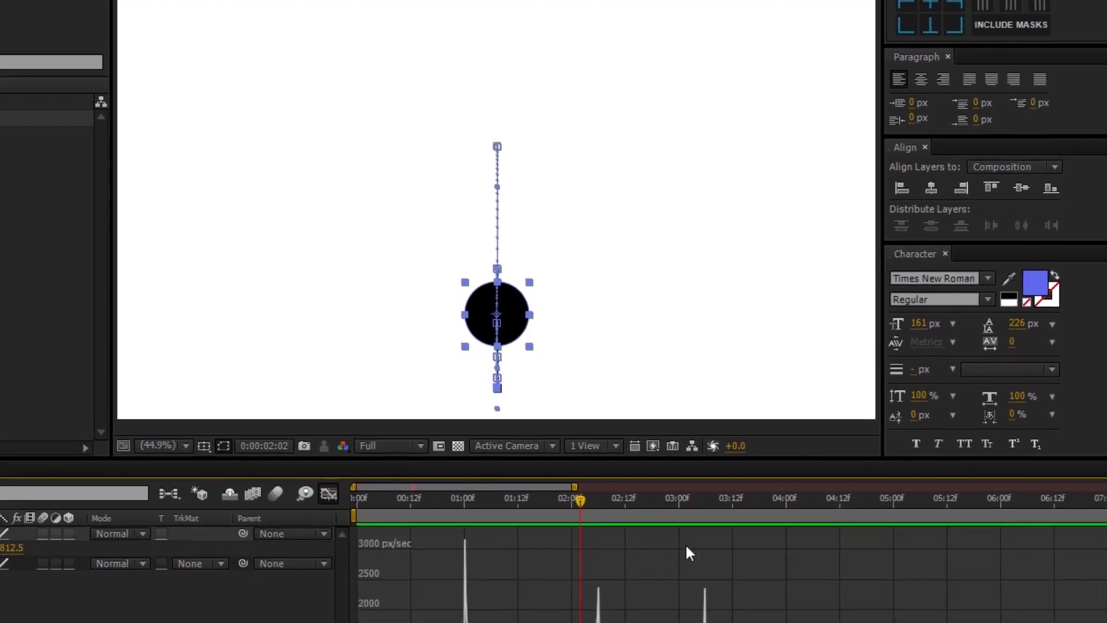
{"action": "left_click_drag", "start_coordinate": [581, 500], "coordinate": [402, 443]}
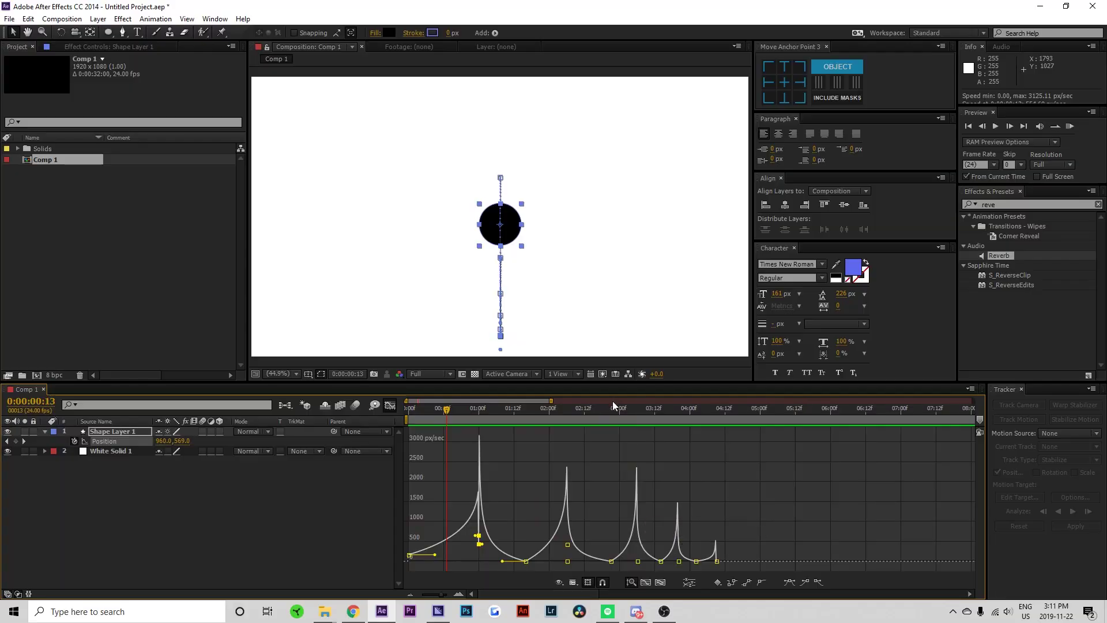
{"action": "left_click_drag", "start_coordinate": [607, 415], "coordinate": [390, 407]}
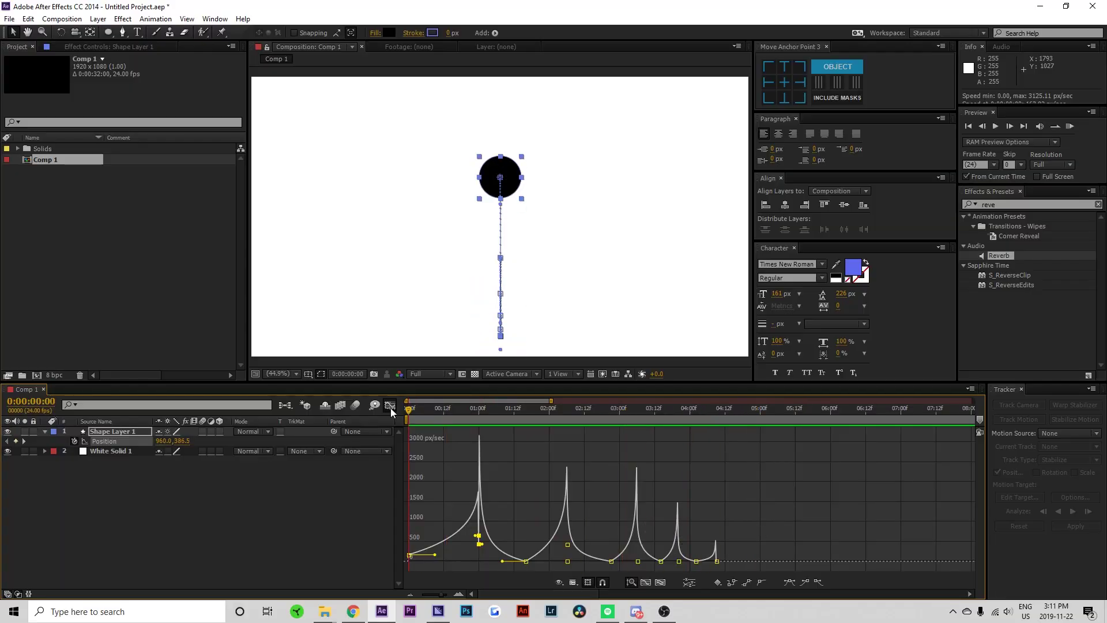
Compare Shape Layer 1's position keyframes with their speed graph, then deselect them at 0:00:00:00.
{"action": "left_click", "coordinate": [389, 405]}
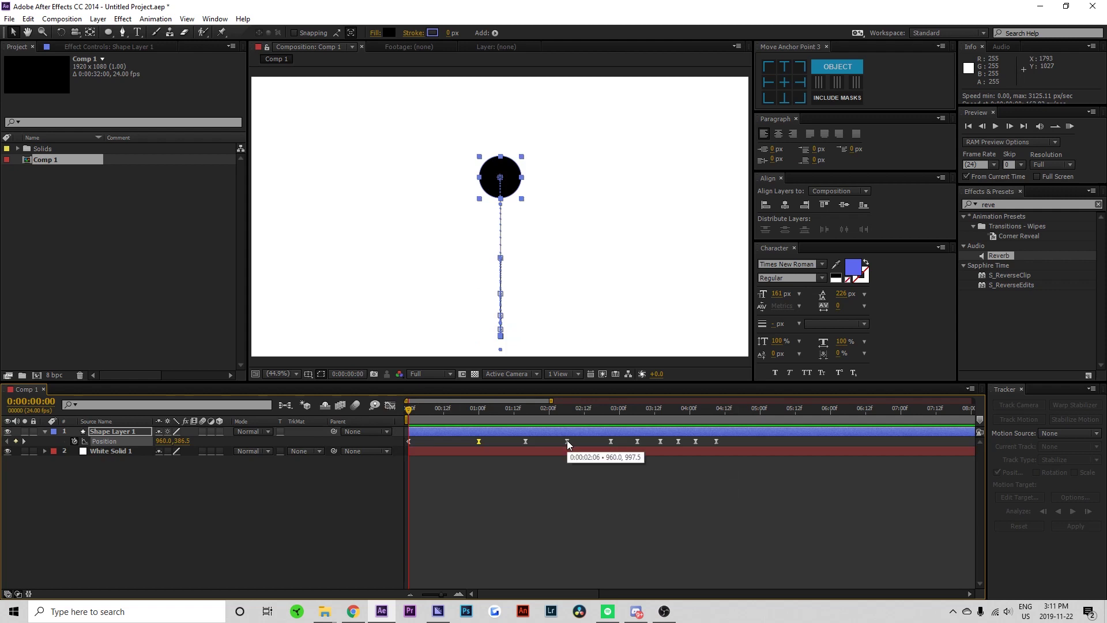
{"action": "left_click", "coordinate": [389, 408]}
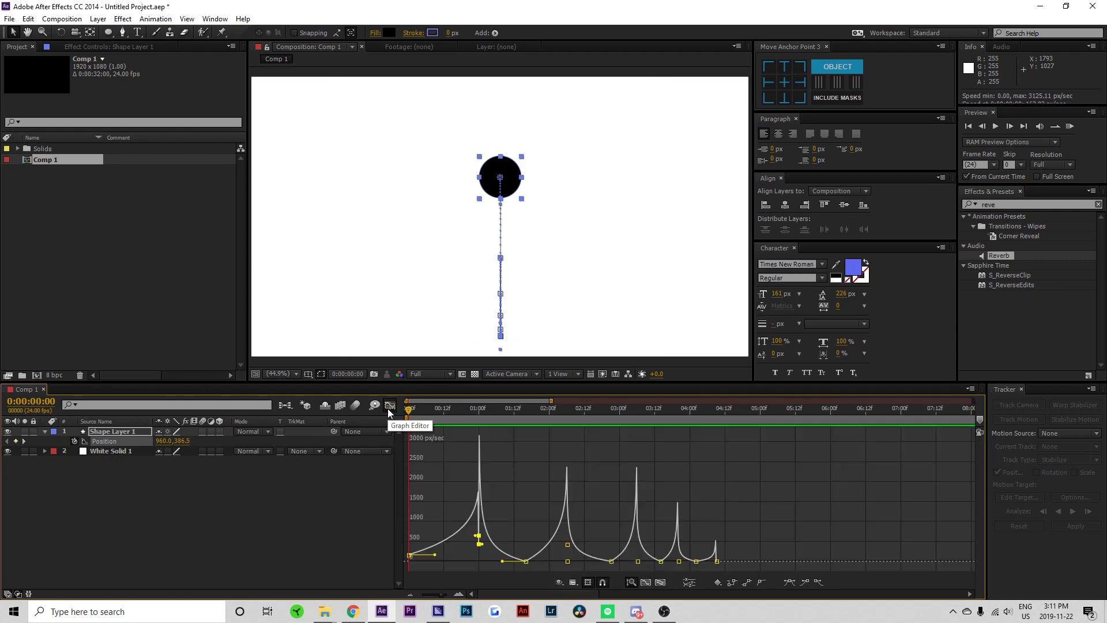
{"action": "left_click", "coordinate": [420, 409]}
{"action": "left_click_drag", "start_coordinate": [420, 406], "coordinate": [403, 421]}
{"action": "left_click", "coordinate": [499, 469]}
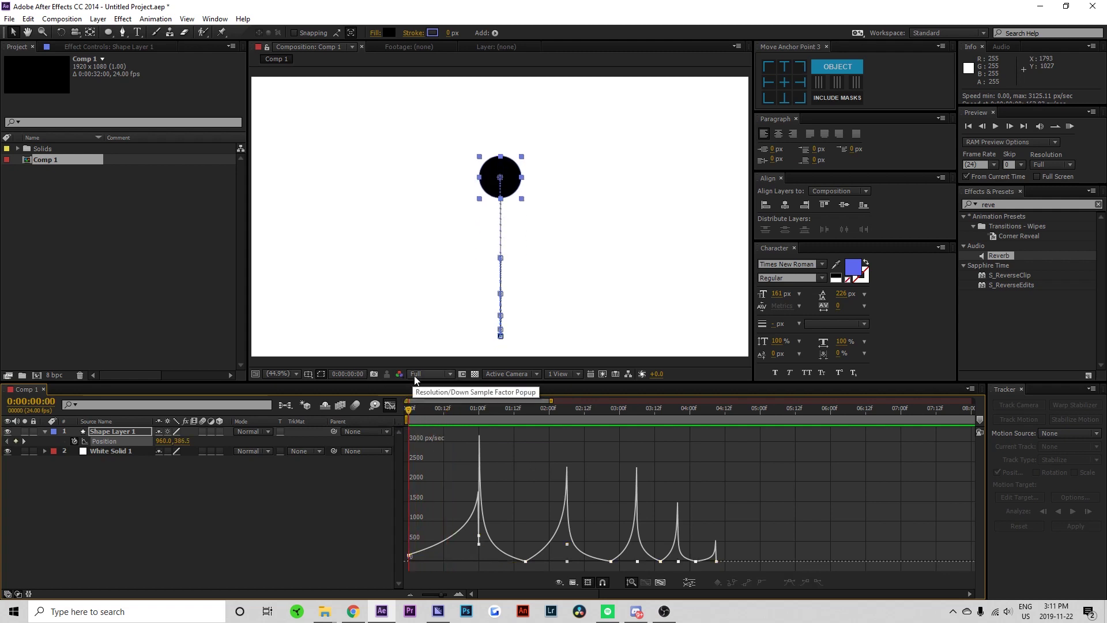
Scrub the speed graph from the start to the first impact at 0:00:01:00 and on to 0:00:01:16.
{"action": "left_click_drag", "start_coordinate": [418, 406], "coordinate": [479, 425]}
{"action": "left_click", "coordinate": [455, 527]}
{"action": "left_click", "coordinate": [518, 470]}
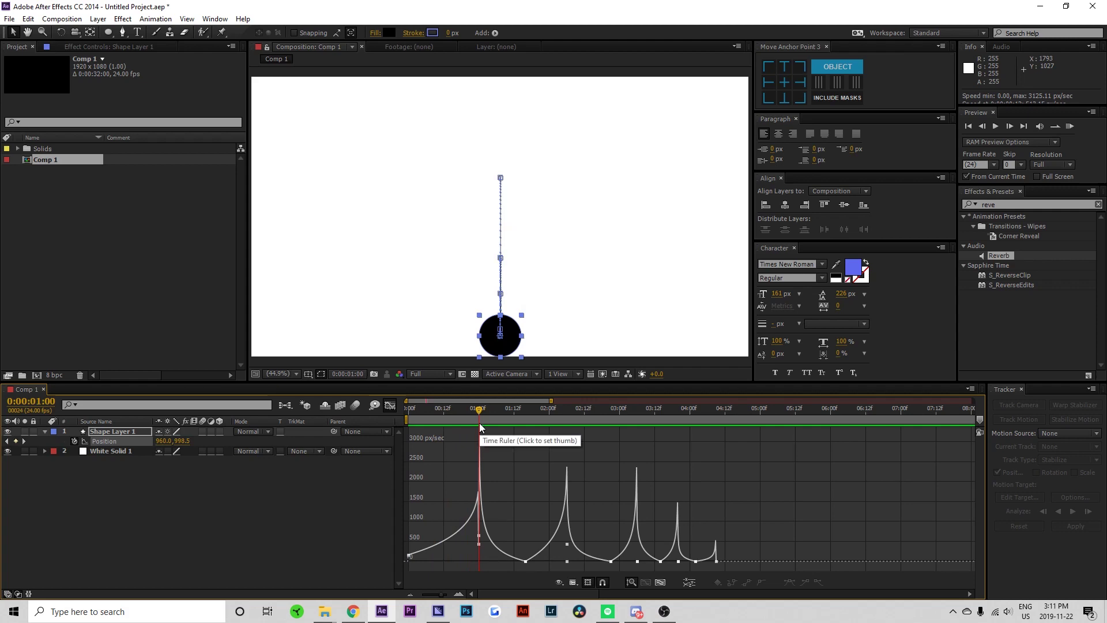
{"action": "left_click_drag", "start_coordinate": [479, 414], "coordinate": [526, 429]}
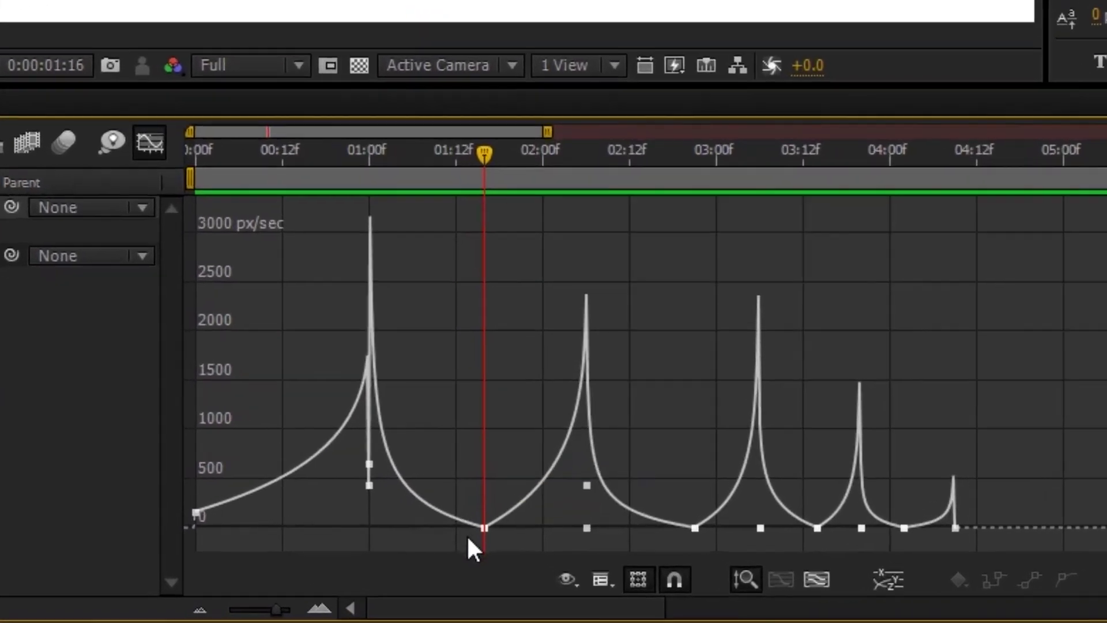
{"action": "mouse_move", "coordinate": [508, 547]}
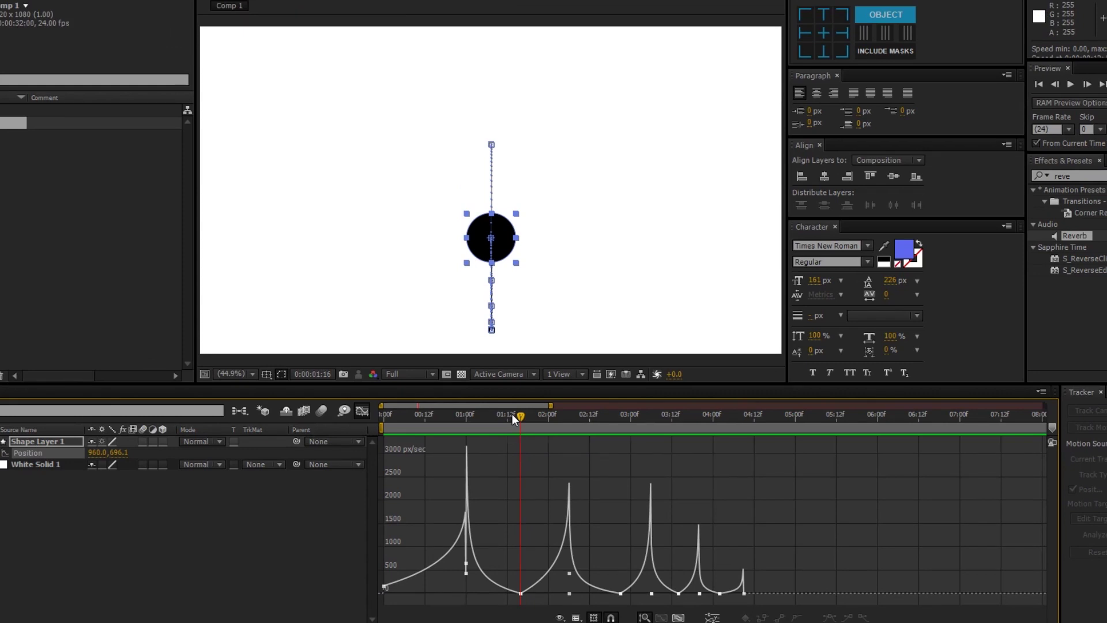
View Shape Layer 1's position as a value graph and return to the speed graph.
{"action": "right_click", "coordinate": [694, 489]}
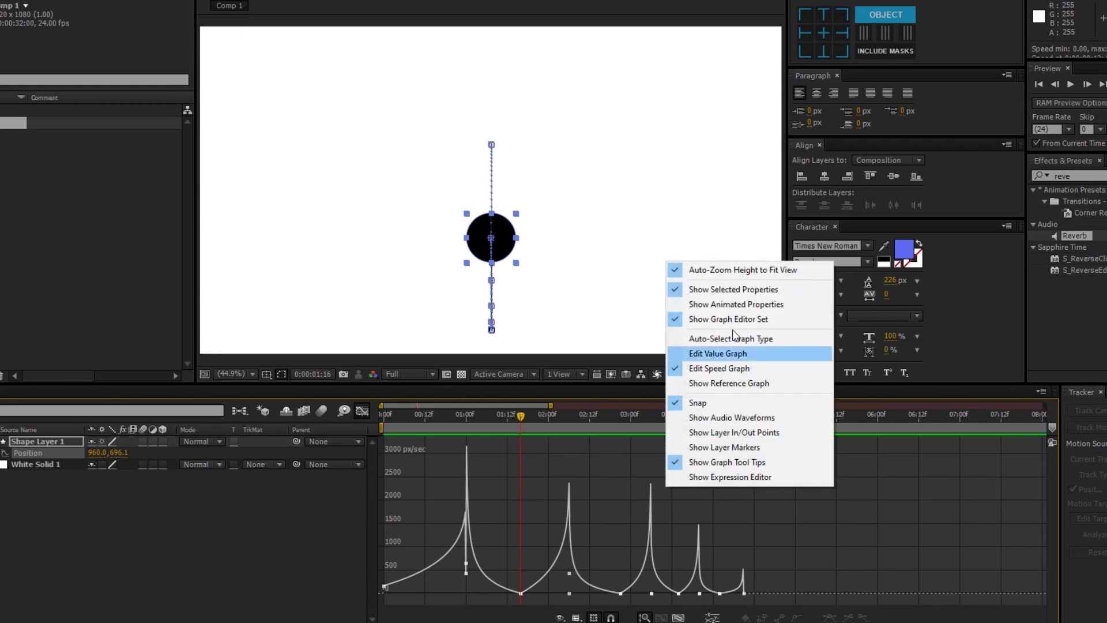
{"action": "left_click", "coordinate": [737, 354]}
{"action": "right_click", "coordinate": [699, 501]}
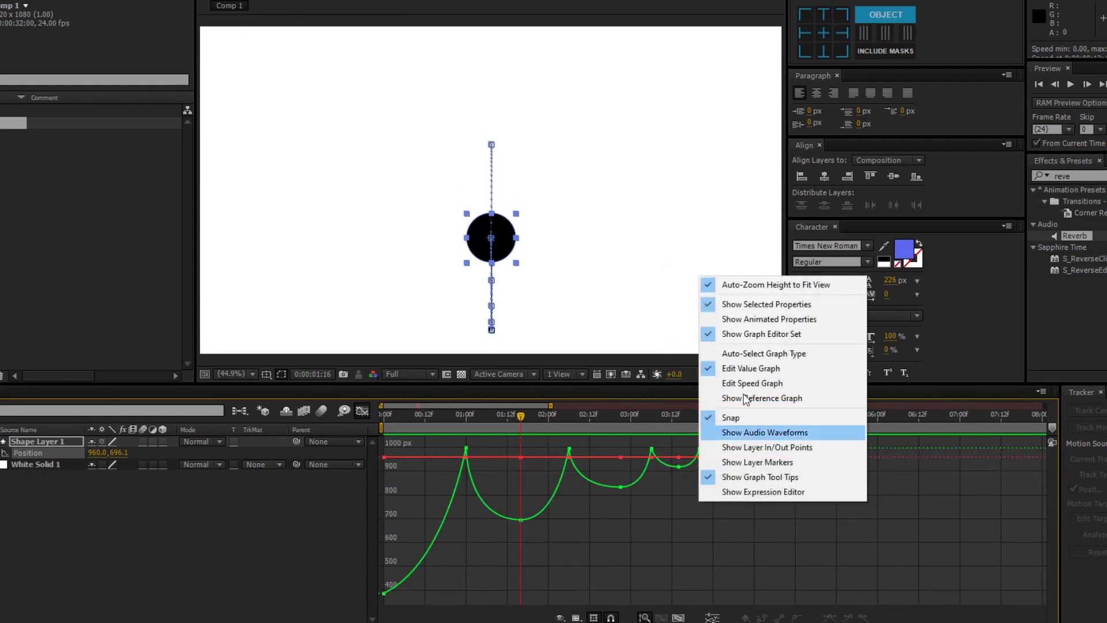
{"action": "left_click", "coordinate": [756, 383]}
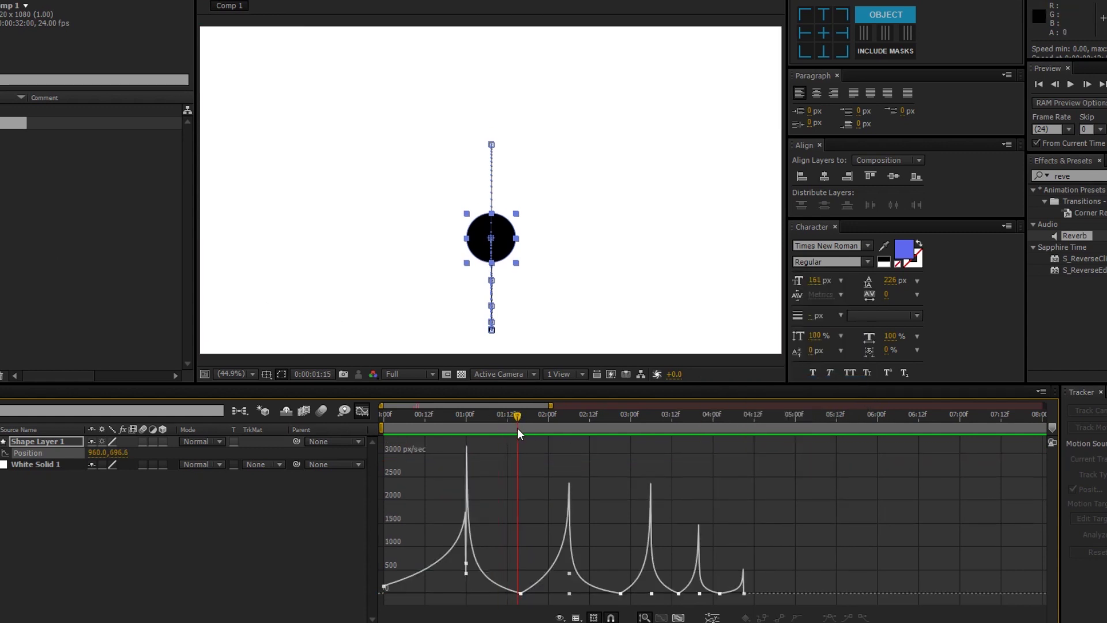
Leave the graph editor and copy and paste Shape Layer 1 as a duplicate layer, hiding the original.
{"action": "right_click", "coordinate": [515, 479]}
{"action": "left_click", "coordinate": [455, 472]}
{"action": "left_click", "coordinate": [362, 410]}
{"action": "left_click", "coordinate": [113, 566]}
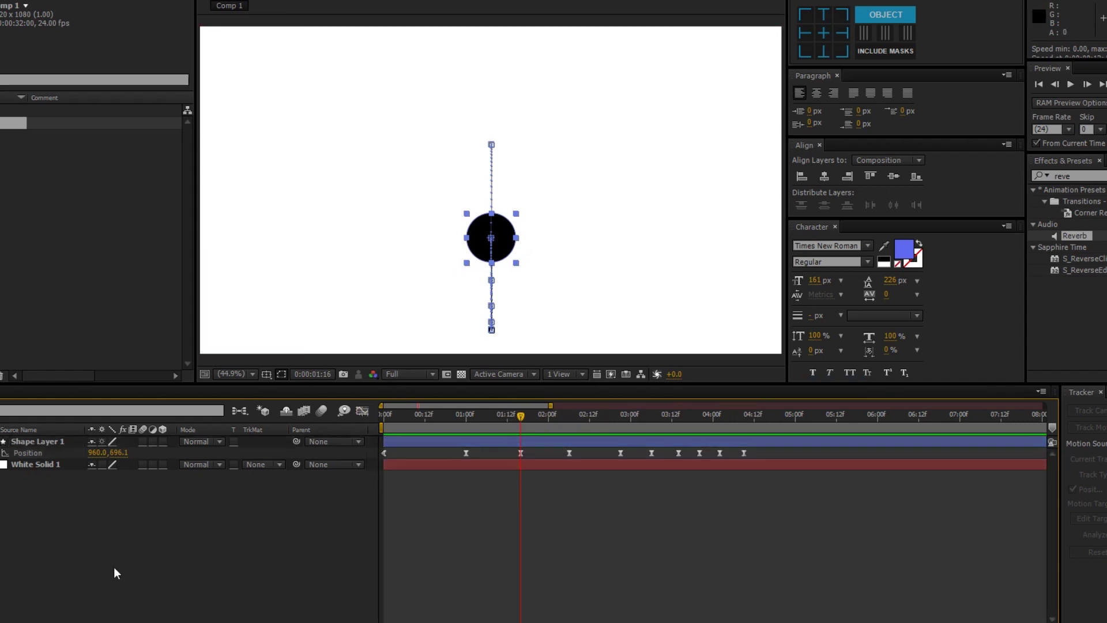
{"action": "left_click", "coordinate": [44, 441]}
{"action": "key", "text": "ctrl+c"}
{"action": "key", "text": "ctrl+v"}
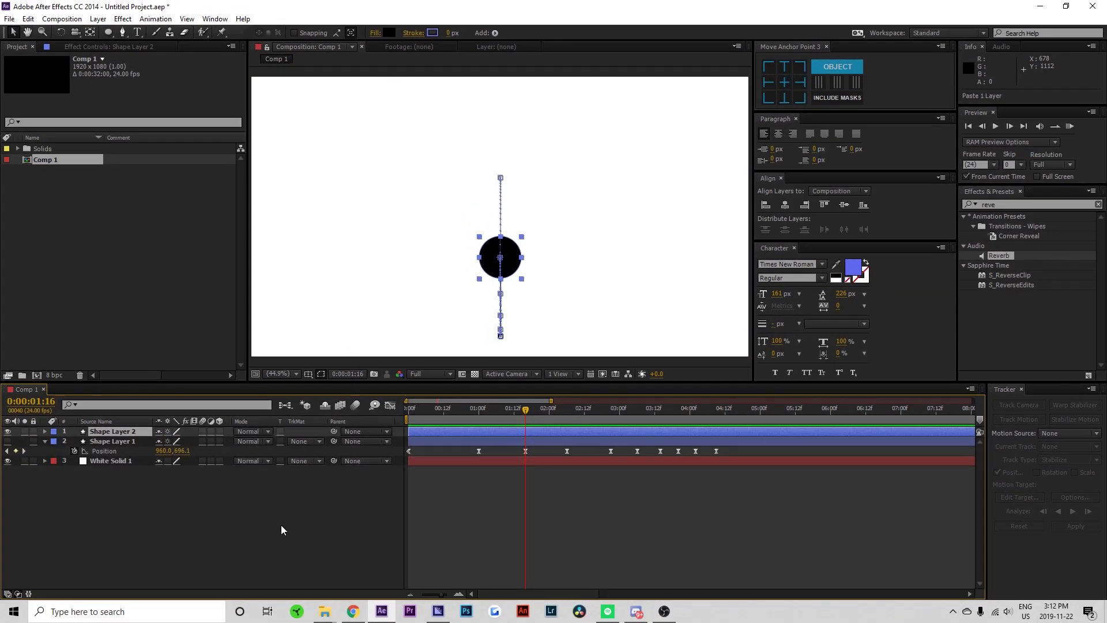
Reveal the duplicated layer's Position keyframes and delete all of them except the one at 0:00:00:00.
{"action": "key", "text": "p"}
{"action": "key", "text": "Home"}
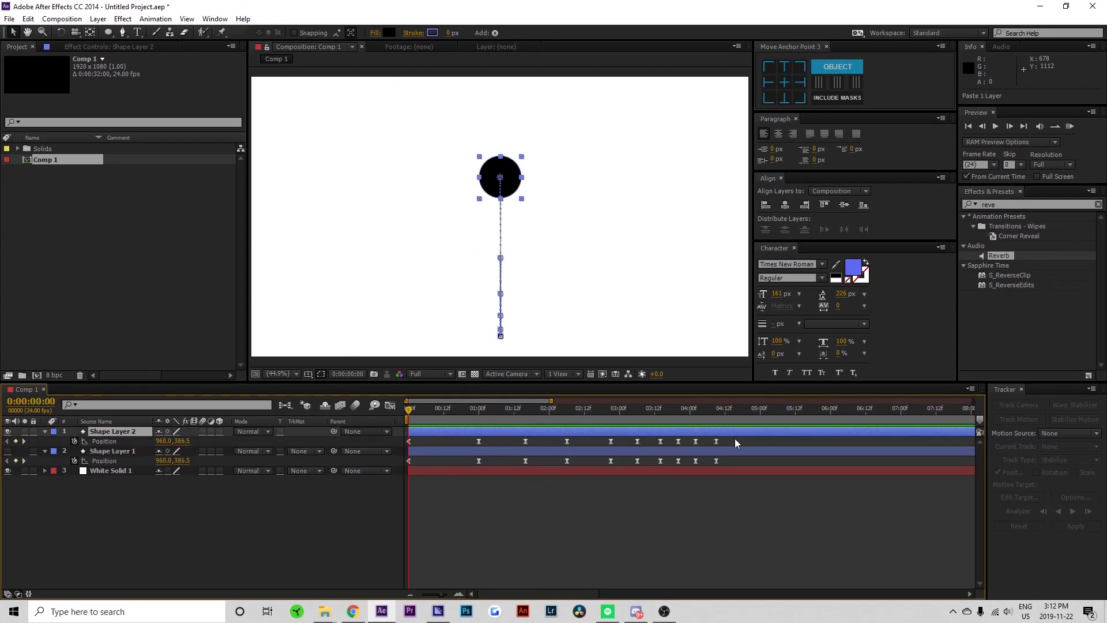
{"action": "left_click_drag", "start_coordinate": [735, 443], "coordinate": [467, 455]}
{"action": "key", "text": "Delete"}
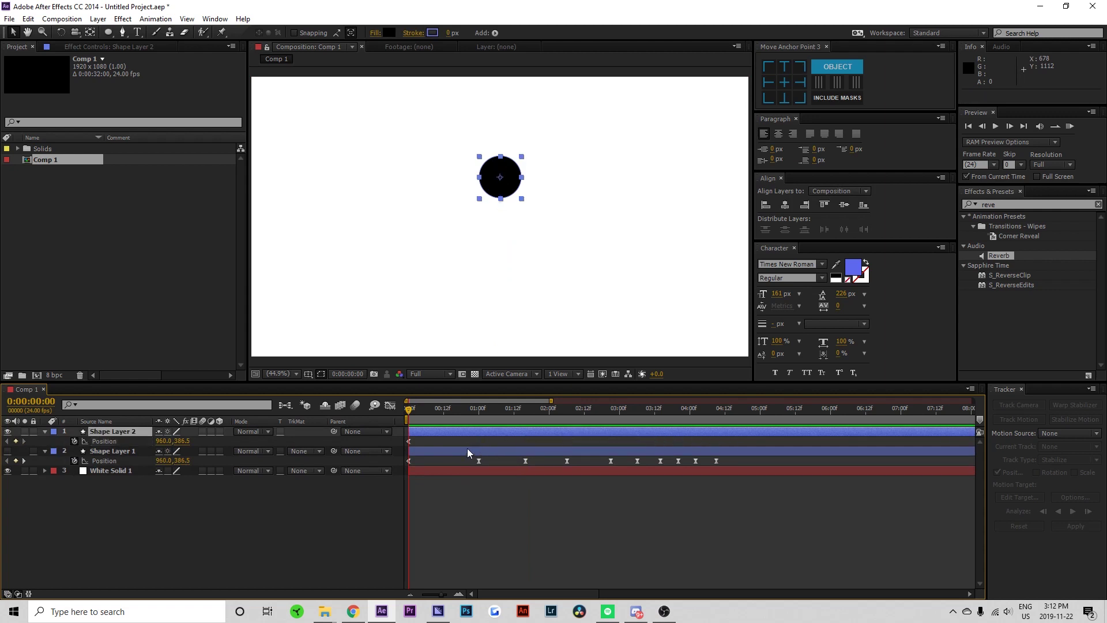
Move the current time to 0:00:01:00 and reveal Shape Layer 2's Position property.
{"action": "left_click", "coordinate": [423, 410]}
{"action": "left_click_drag", "start_coordinate": [414, 424], "coordinate": [479, 493]}
{"action": "left_click", "coordinate": [127, 519]}
{"action": "left_click", "coordinate": [128, 432]}
{"action": "key", "text": "u"}
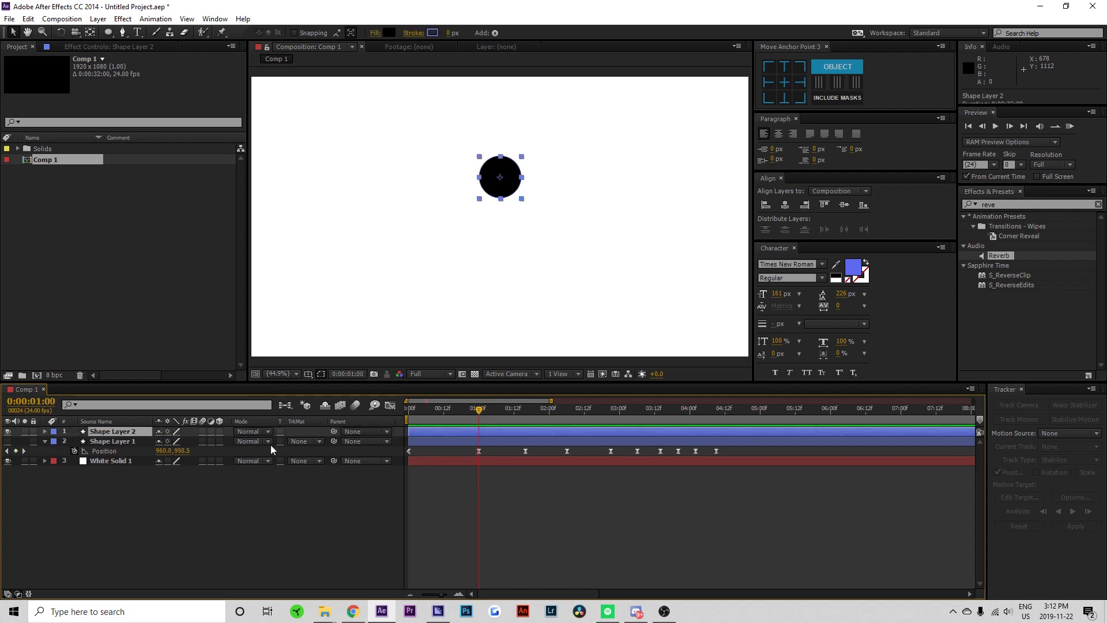
{"action": "key", "text": "p"}
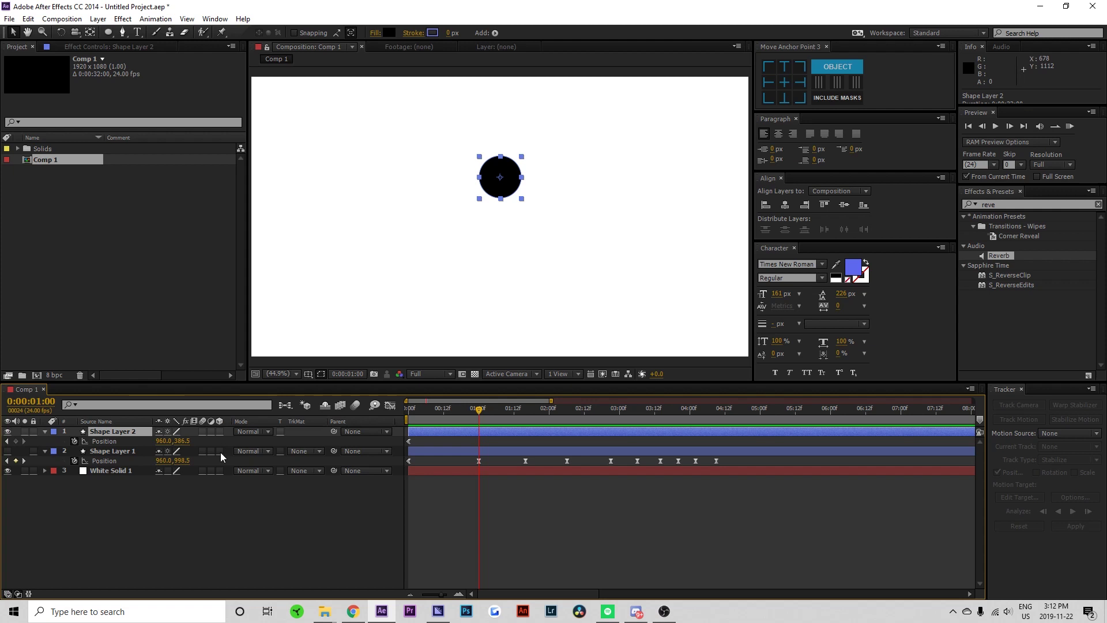
{"action": "key", "text": "p"}
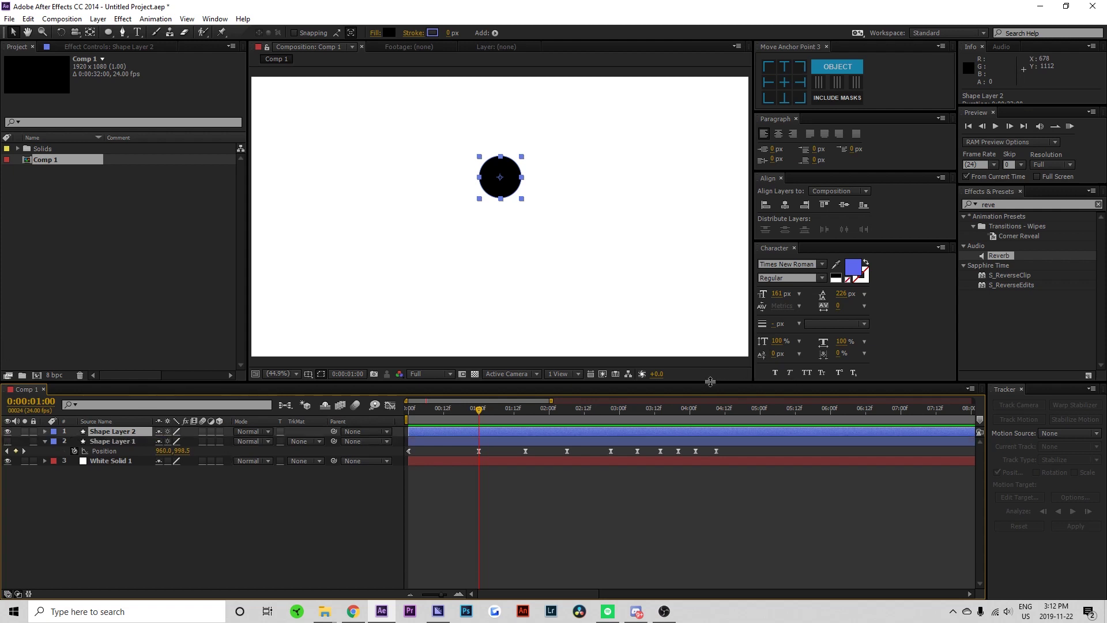
{"action": "key", "text": "p"}
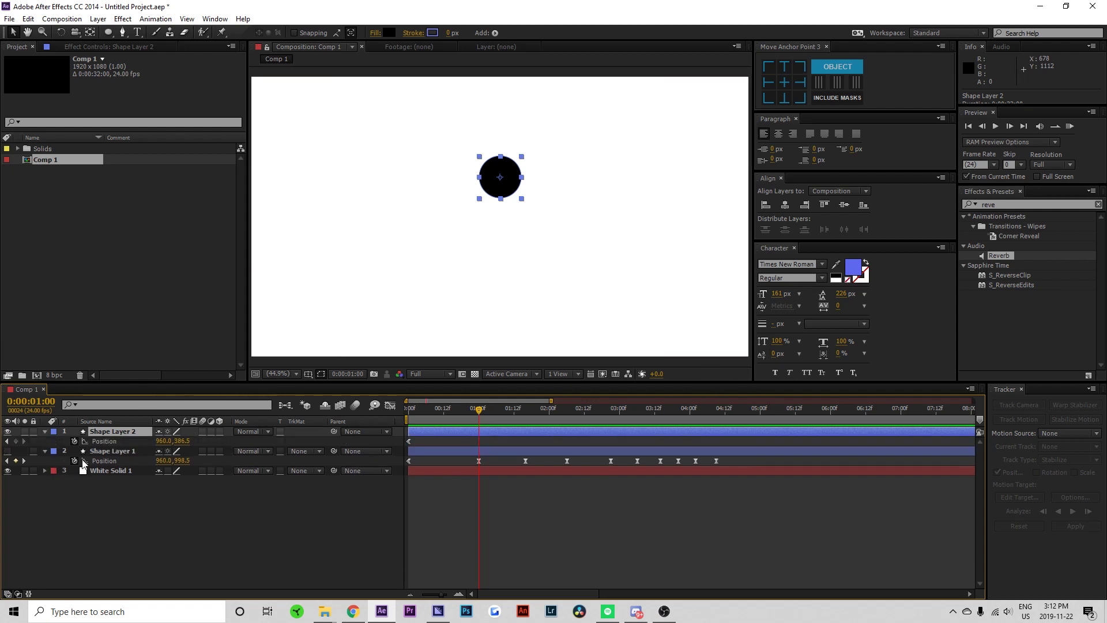
Clear Shape Layer 2's position animation from its Transform properties and start a new Position keyframe at 0:00:00:00.
{"action": "left_click", "coordinate": [46, 431]}
{"action": "left_click", "coordinate": [45, 432]}
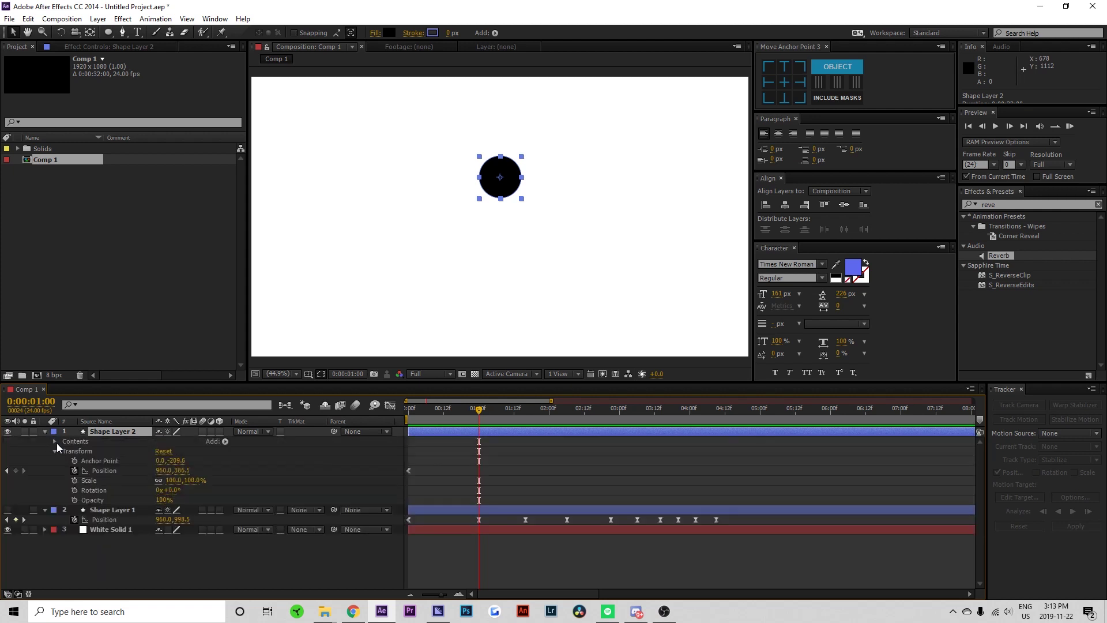
{"action": "left_click", "coordinate": [55, 452]}
{"action": "left_click", "coordinate": [55, 452]}
{"action": "left_click", "coordinate": [113, 473]}
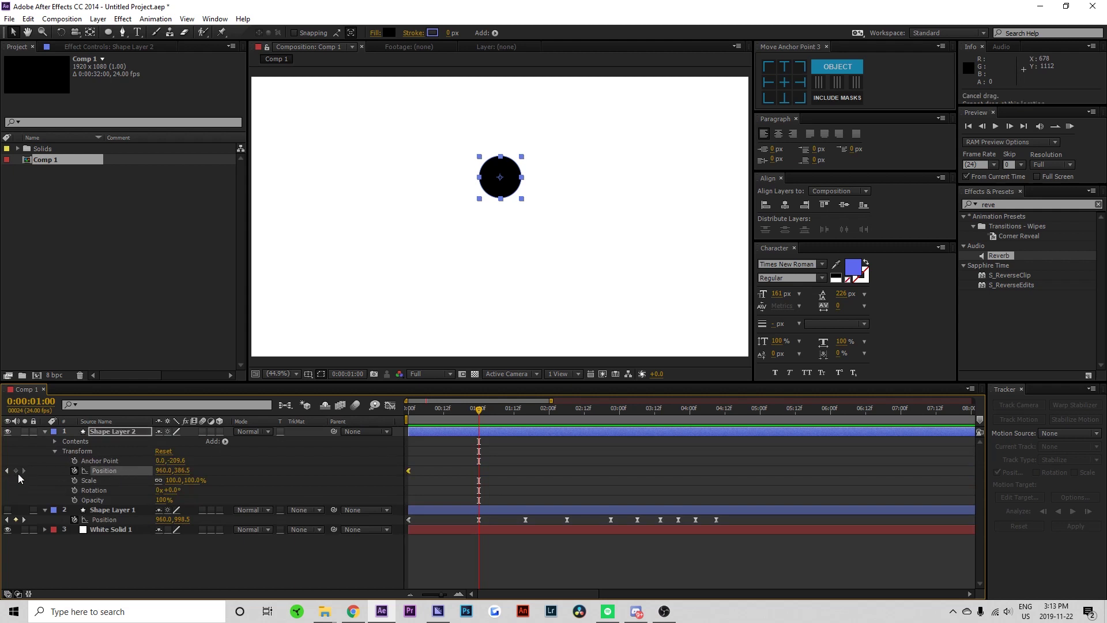
{"action": "left_click", "coordinate": [74, 472]}
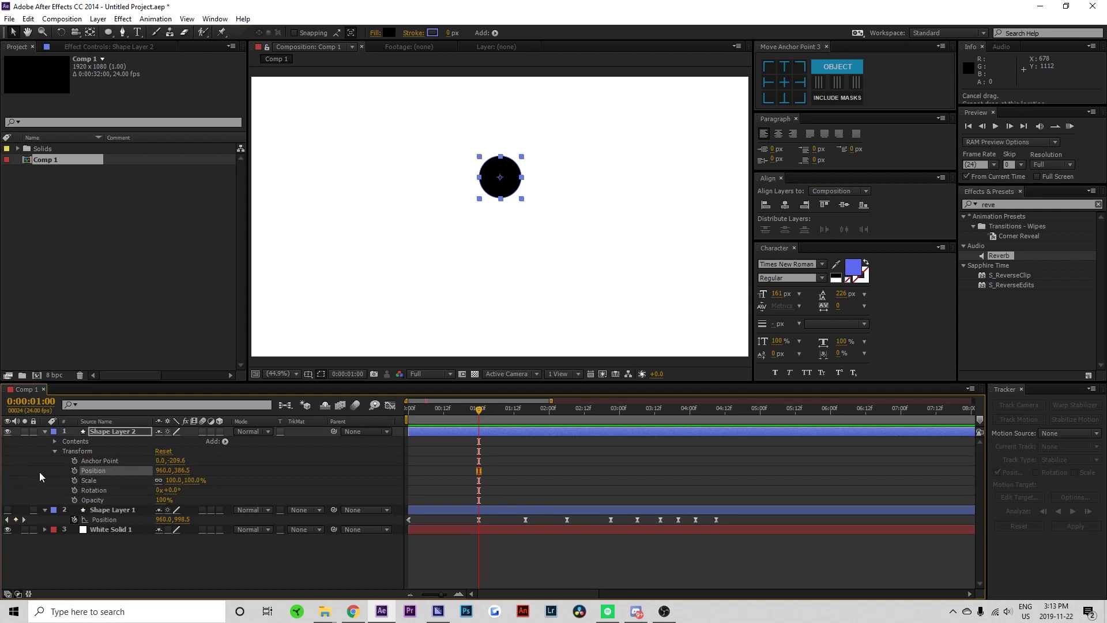
{"action": "left_click", "coordinate": [413, 412]}
{"action": "left_click", "coordinate": [75, 471]}
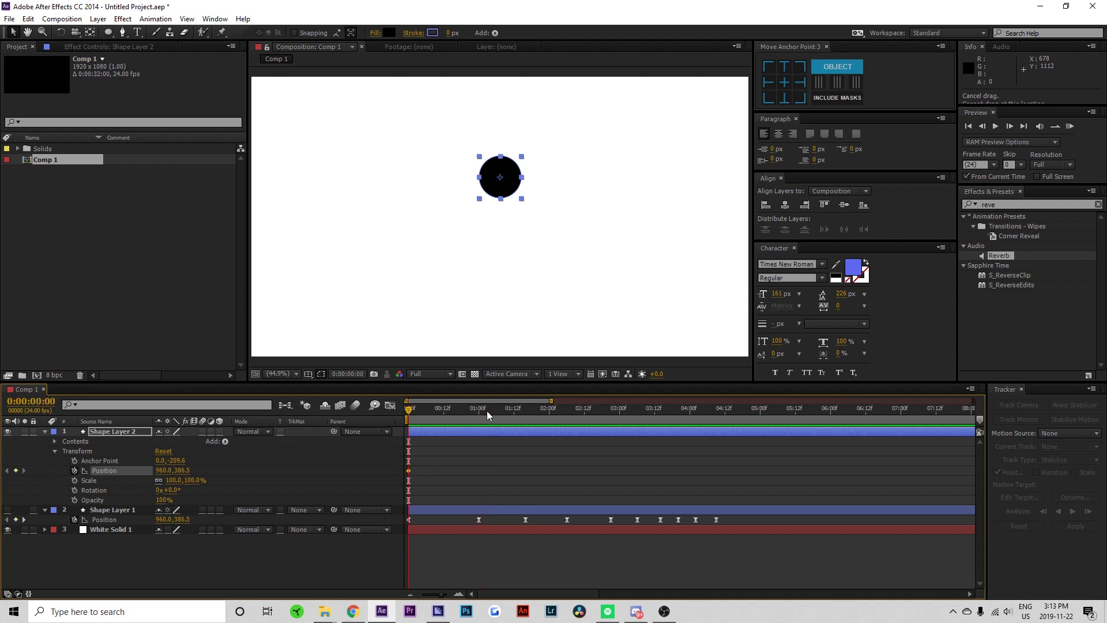
Add a Position keyframe to Shape Layer 2 at 0:00:01:00 by lowering the ball to 960.0, 997.5.
{"action": "left_click_drag", "start_coordinate": [464, 410], "coordinate": [482, 434]}
{"action": "key", "text": "Page_Up"}
{"action": "key", "text": "Page_Up"}
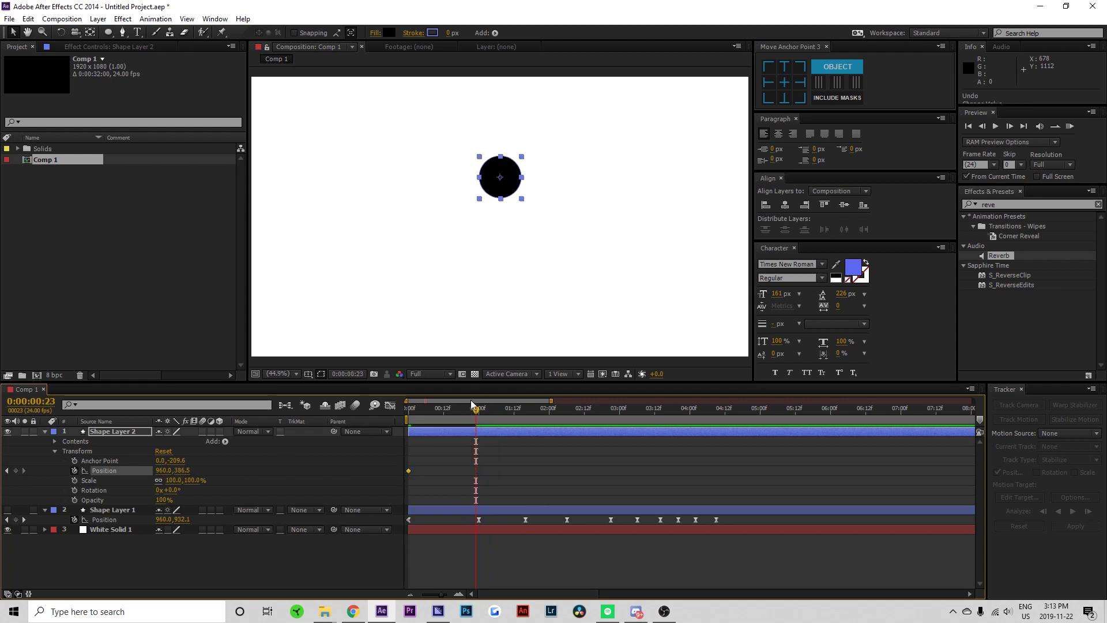
{"action": "left_click_drag", "start_coordinate": [476, 411], "coordinate": [352, 441]}
{"action": "key", "text": "k"}
{"action": "left_click_drag", "start_coordinate": [182, 470], "coordinate": [517, 496]}
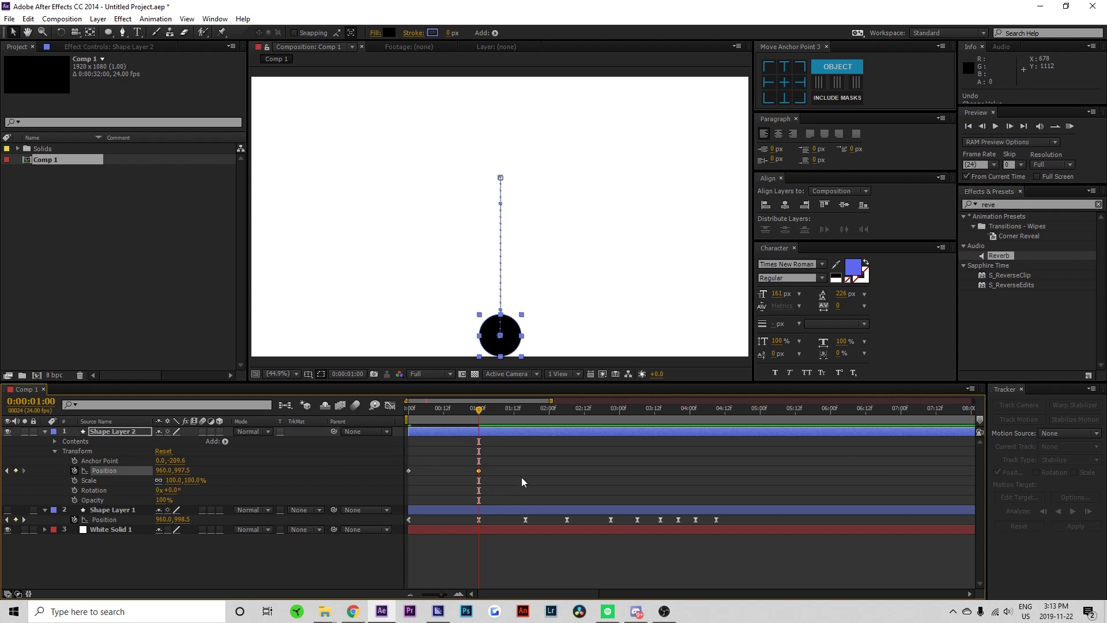
Deselect the layer and preview the ball's new linear drop.
{"action": "left_click", "coordinate": [521, 479]}
{"action": "key", "text": "space"}
{"action": "left_click", "coordinate": [1069, 127]}
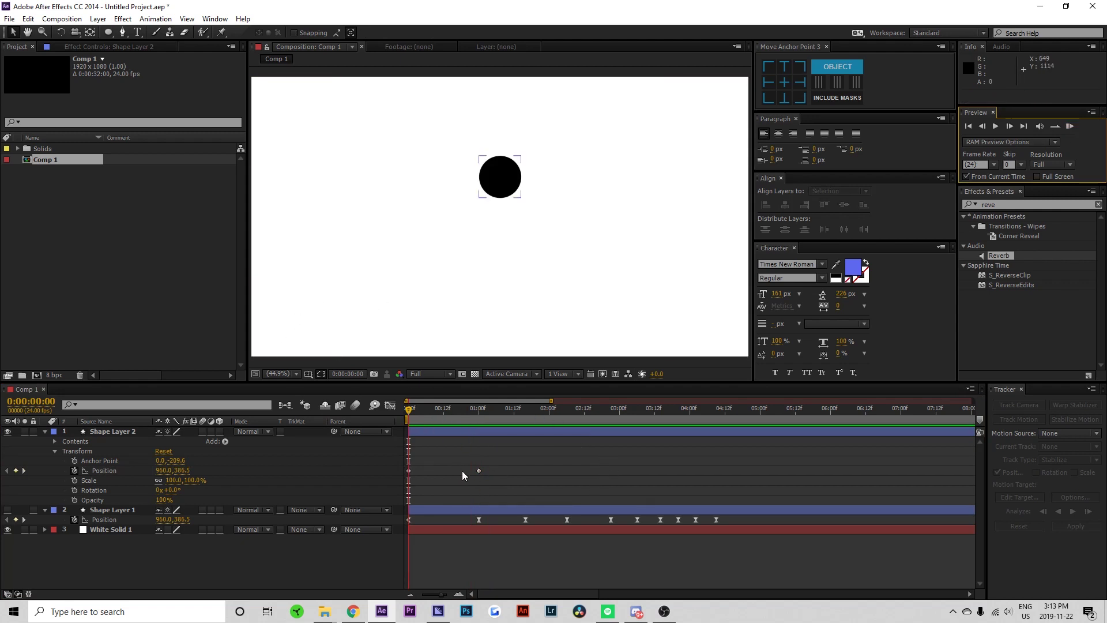
Select Shape Layer 2's Position keyframe at 0:00:00:00 and open its speed graph in the graph editor.
{"action": "left_click", "coordinate": [478, 471]}
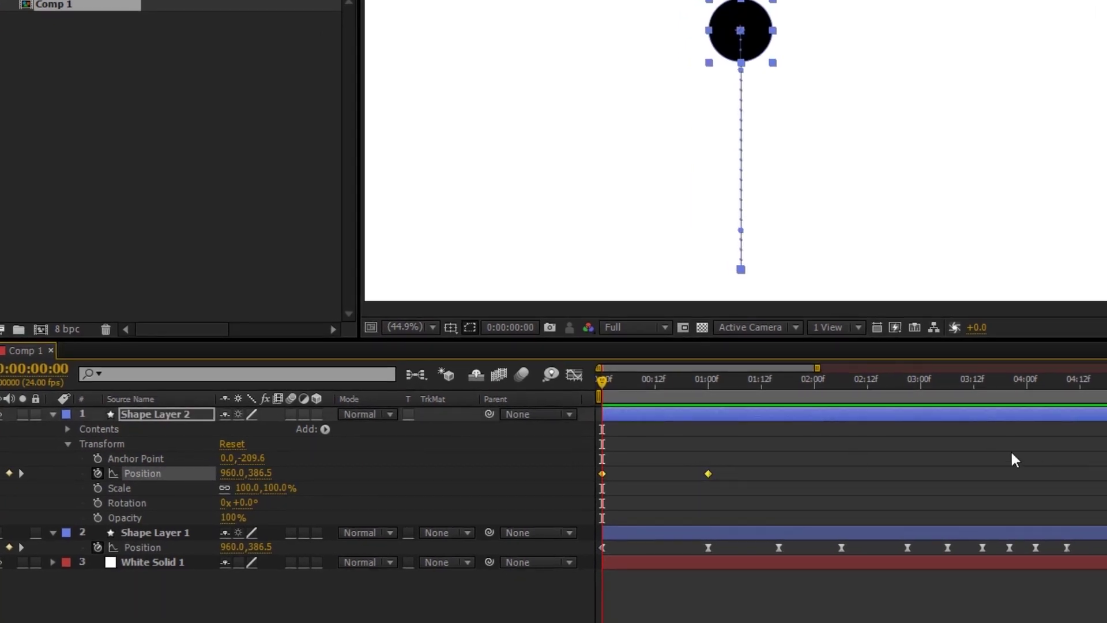
{"action": "left_click", "coordinate": [728, 489]}
{"action": "left_click", "coordinate": [603, 475]}
{"action": "left_click", "coordinate": [565, 374]}
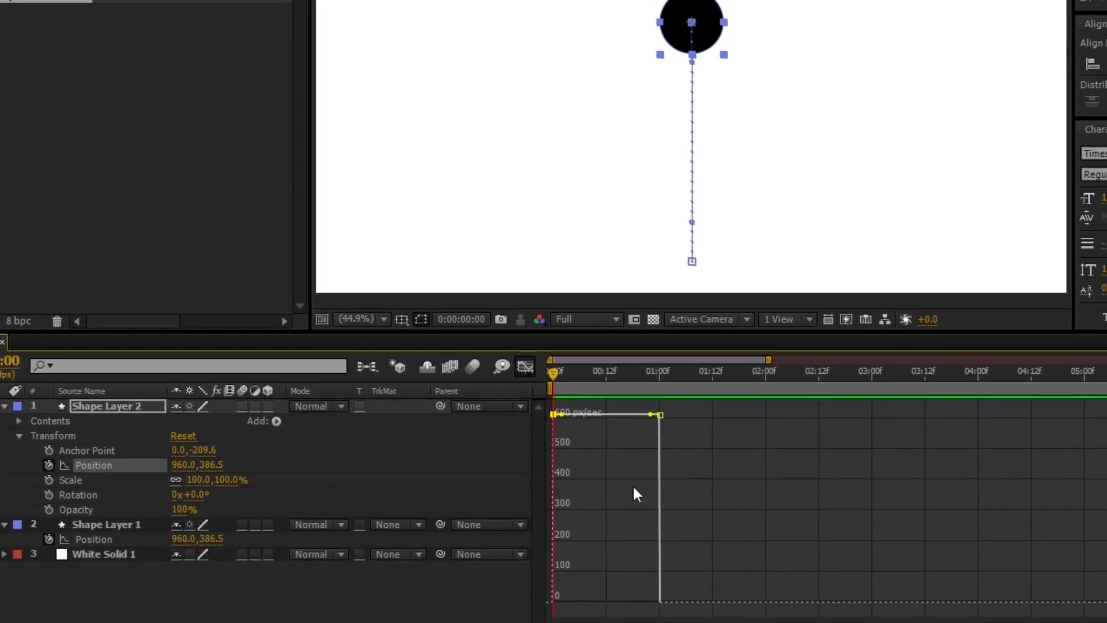
Switch the graph editor to the value graph for comparison and return it to the speed graph.
{"action": "right_click", "coordinate": [621, 491]}
{"action": "left_click", "coordinate": [706, 314]}
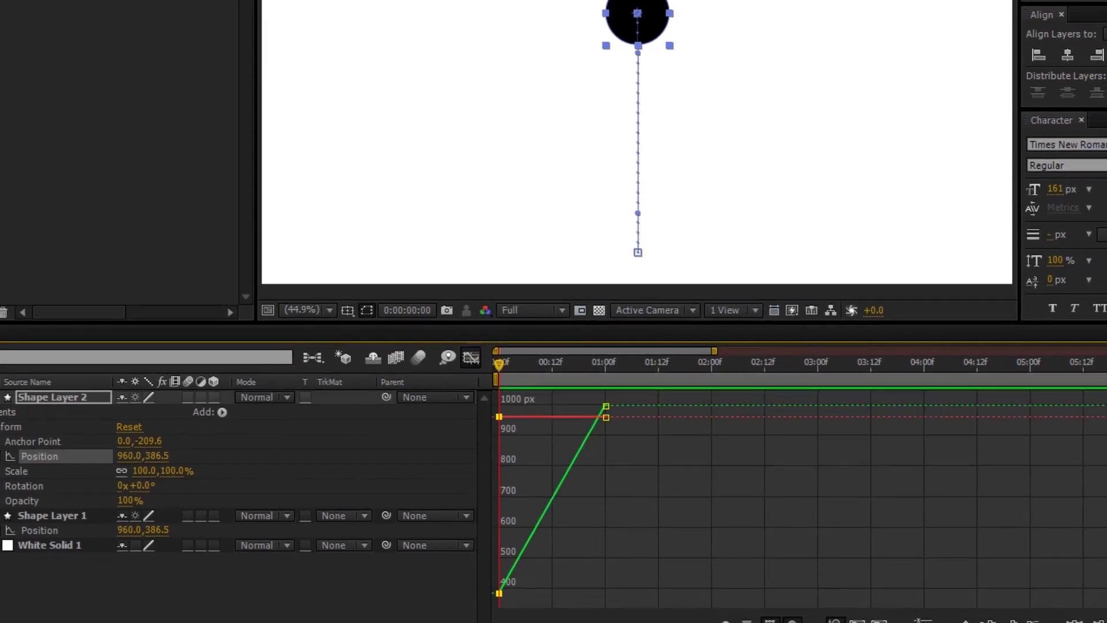
{"action": "right_click", "coordinate": [687, 478]}
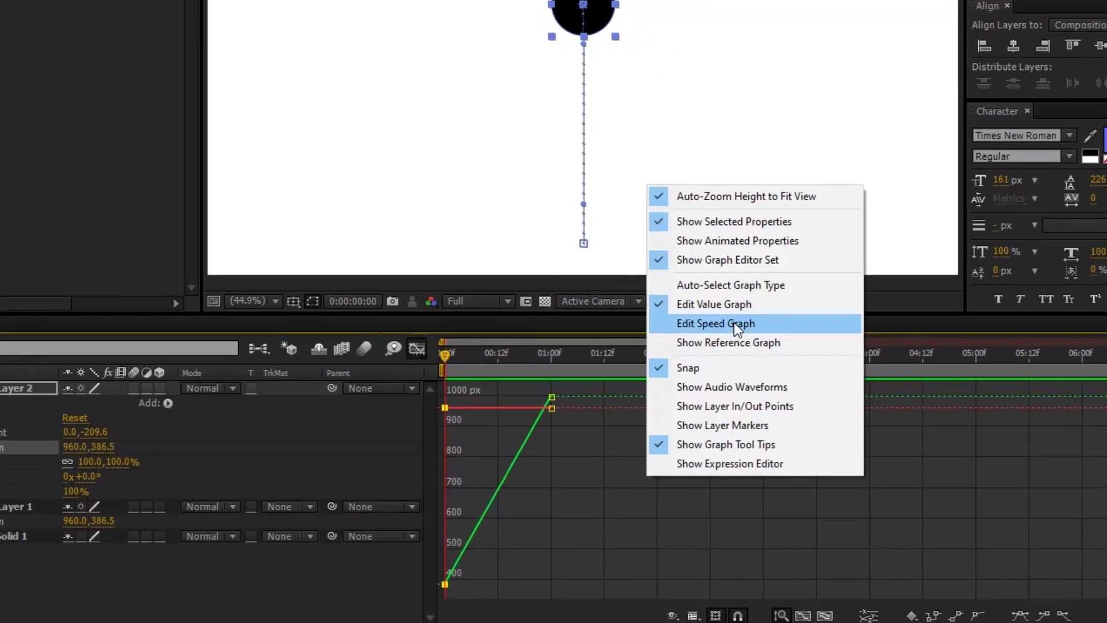
{"action": "right_click", "coordinate": [522, 498]}
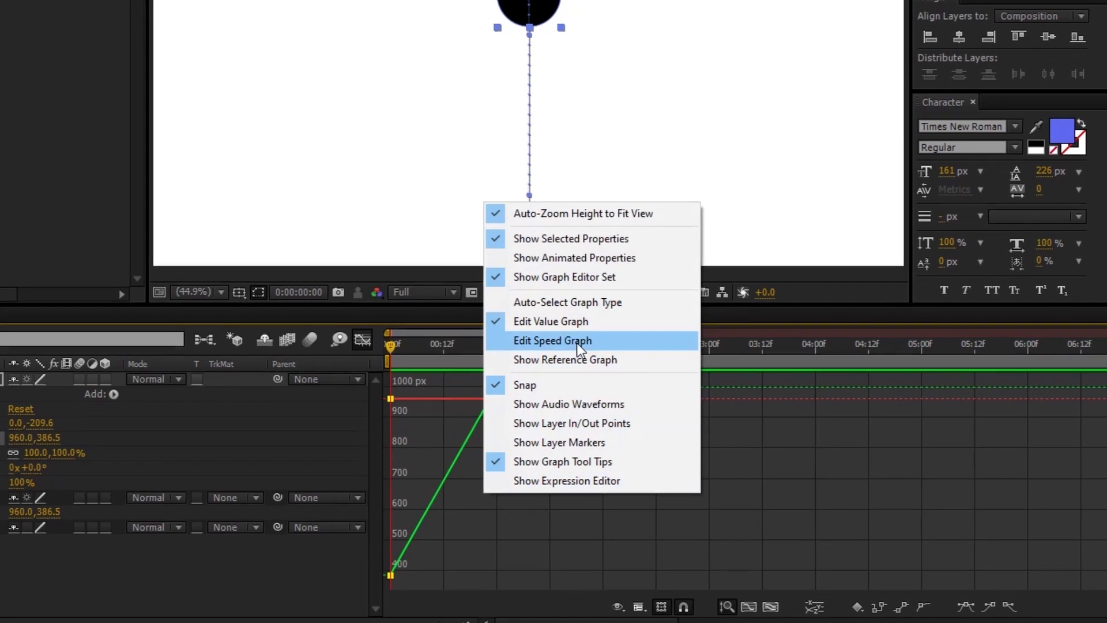
{"action": "left_click", "coordinate": [617, 349]}
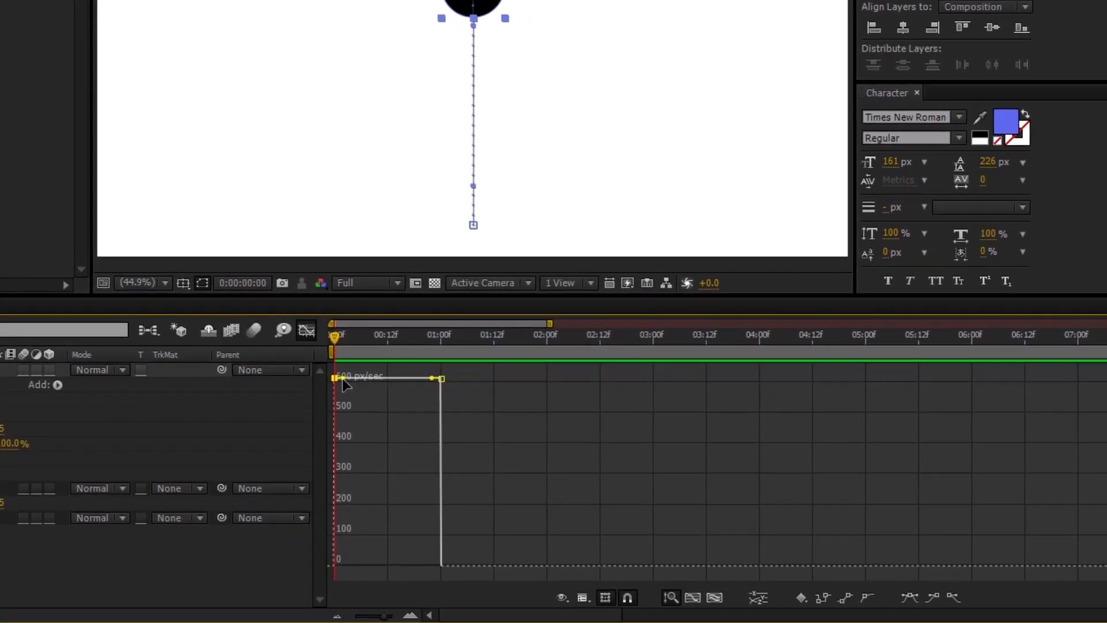
Examine both Position keyframes on the speed graph and play the ball's constant-speed drop.
{"action": "left_click", "coordinate": [441, 379]}
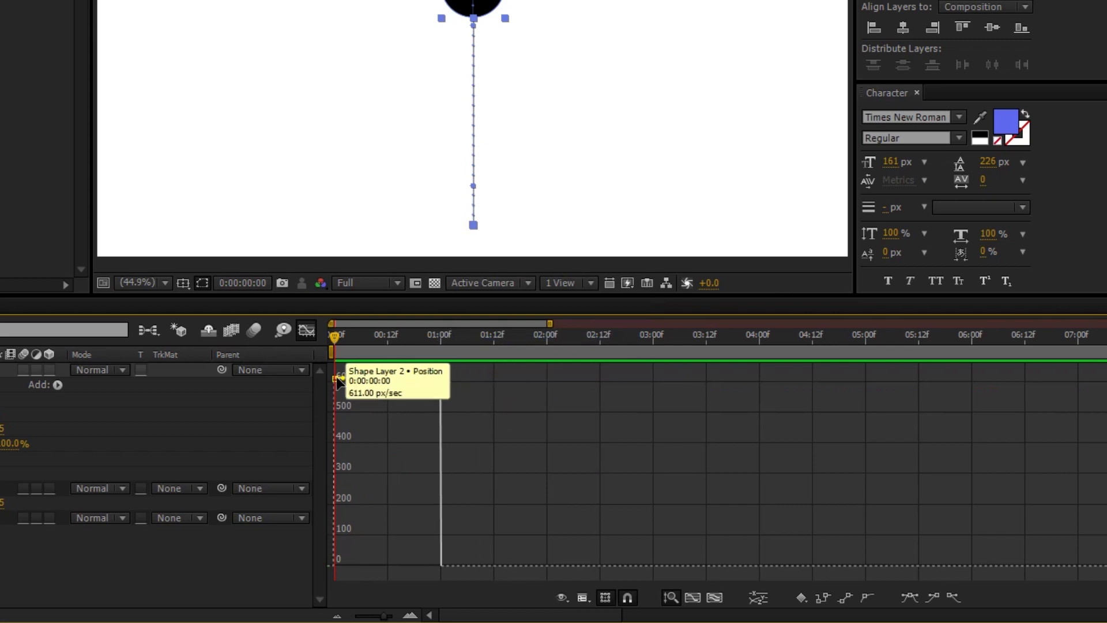
{"action": "left_click", "coordinate": [372, 385]}
{"action": "key", "text": "space"}
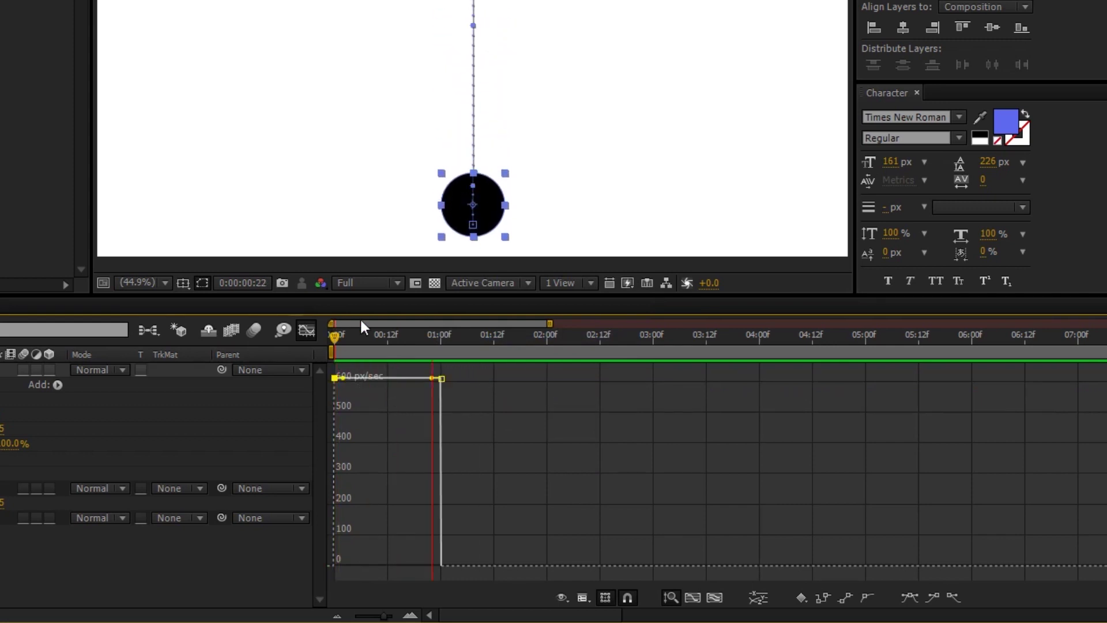
{"action": "key", "text": "F9"}
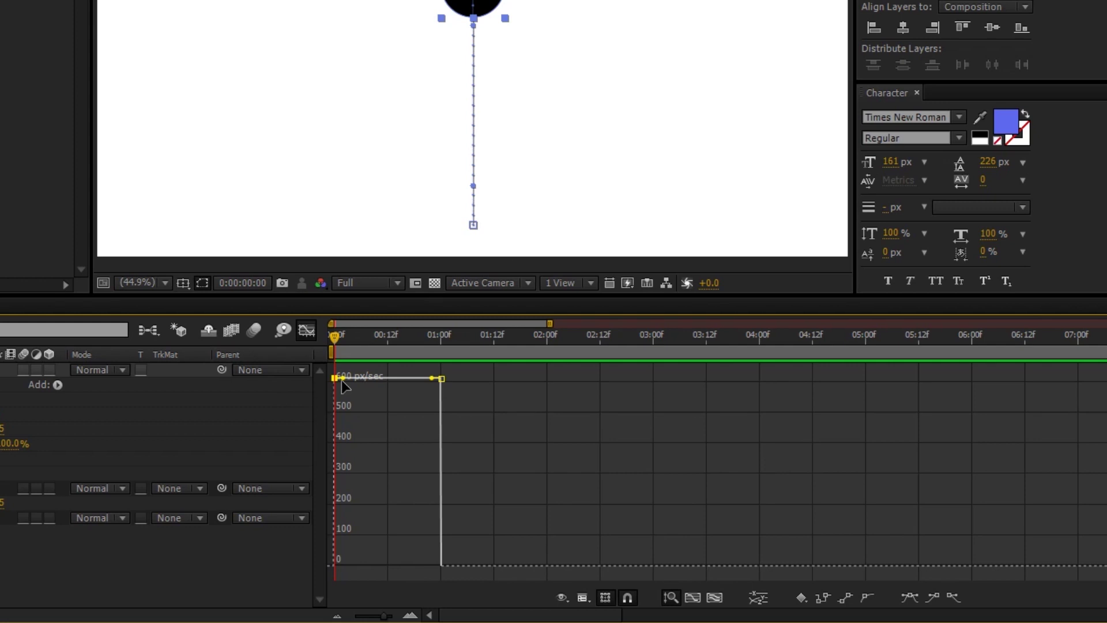
Lower the 0:00:00:00 keyframe to about 250 px/sec with a longer ease handle, and lower the 0:00:01:00 keyframe so speed peaks on impact.
{"action": "mouse_move", "coordinate": [341, 383]}
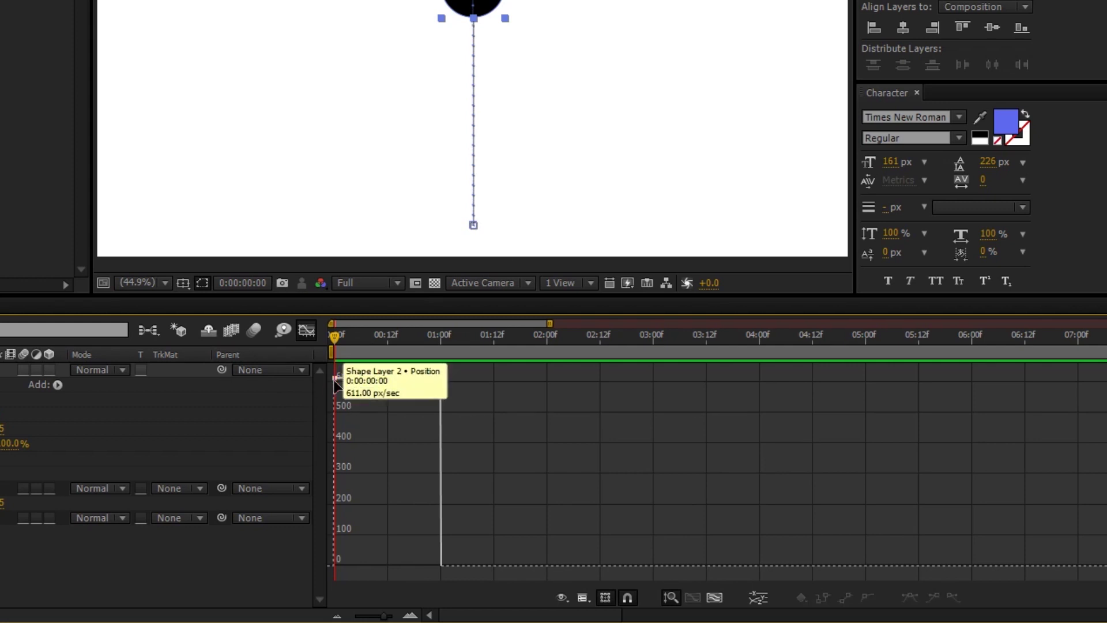
{"action": "left_click_drag", "start_coordinate": [340, 383], "coordinate": [415, 511]}
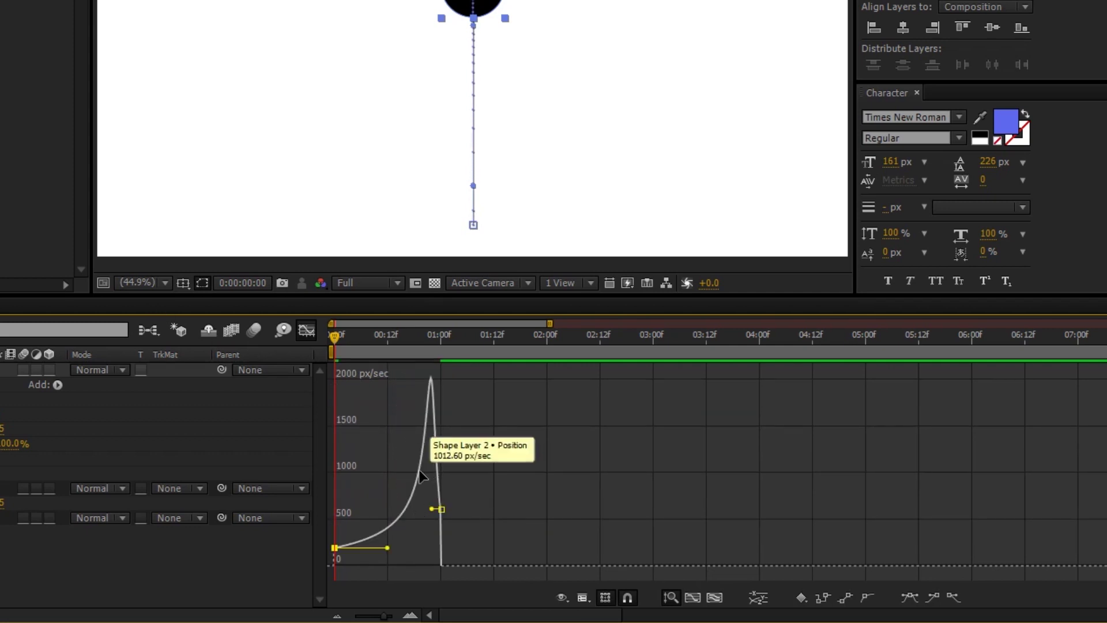
{"action": "mouse_move", "coordinate": [387, 547]}
{"action": "left_mouse_down"}
{"action": "mouse_move", "coordinate": [374, 541]}
{"action": "mouse_move", "coordinate": [400, 542]}
{"action": "mouse_move", "coordinate": [386, 542]}
{"action": "left_mouse_up"}
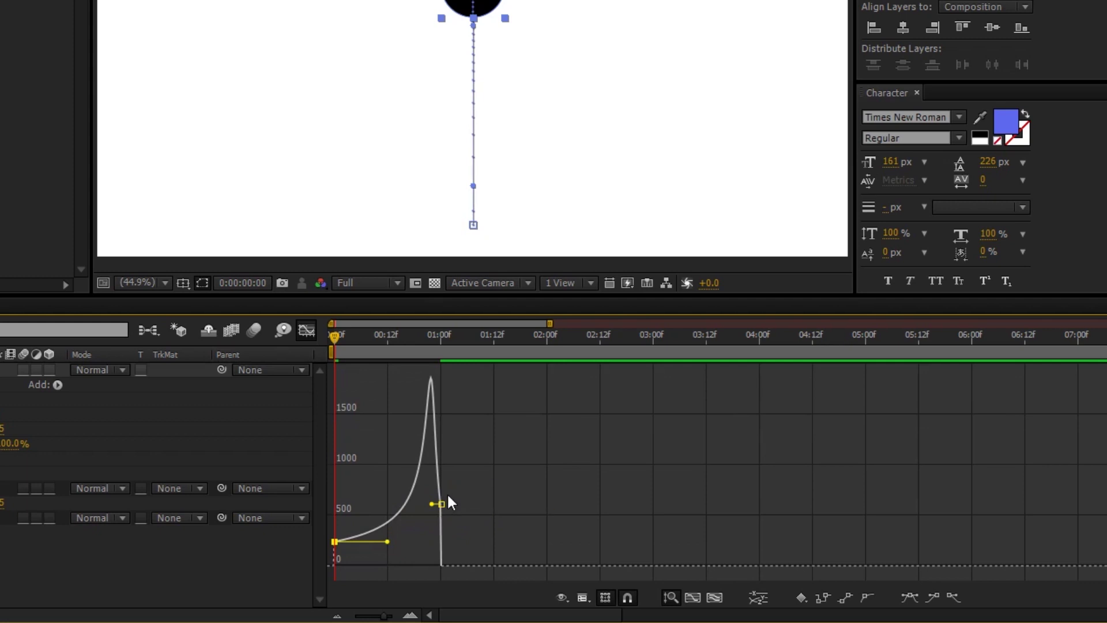
{"action": "left_click", "coordinate": [438, 506]}
{"action": "left_click_drag", "start_coordinate": [432, 504], "coordinate": [465, 523]}
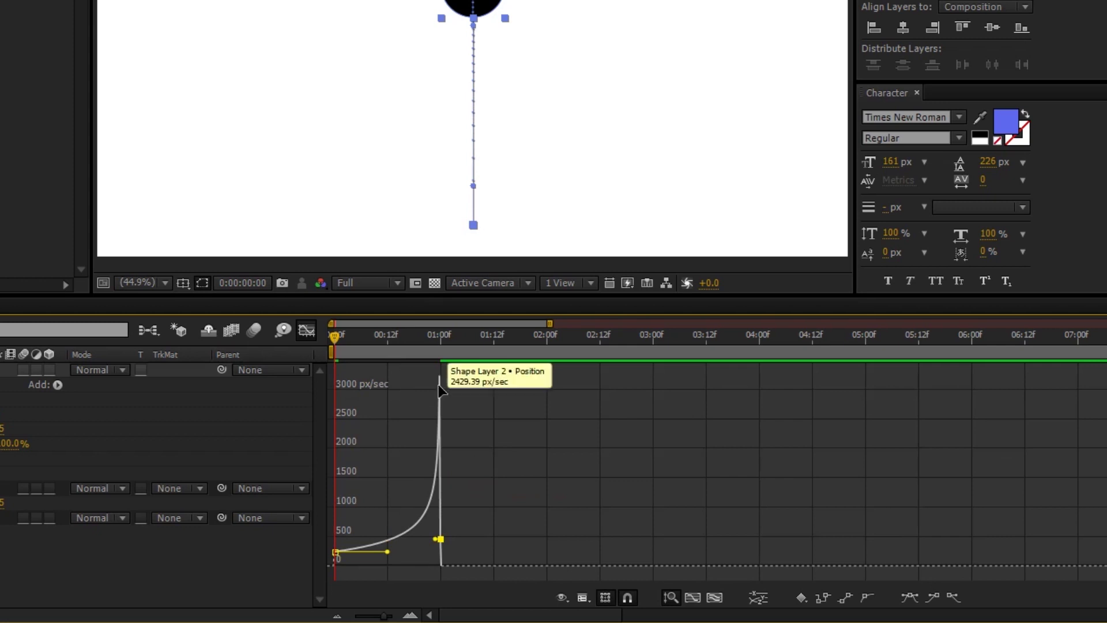
{"action": "left_click", "coordinate": [474, 228]}
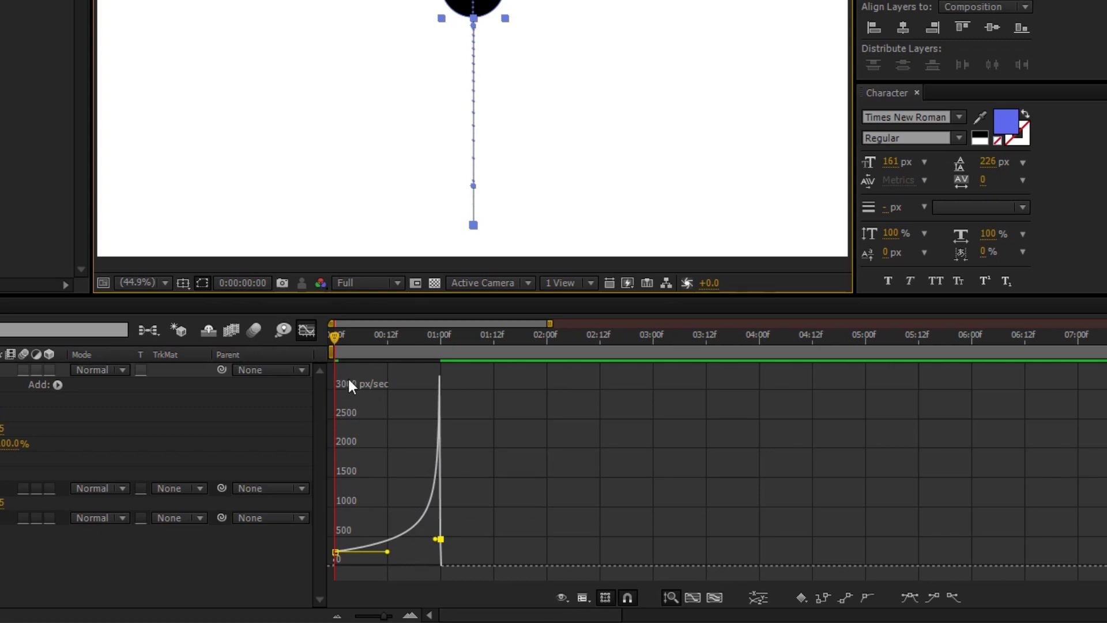
{"action": "right_click", "coordinate": [385, 429]}
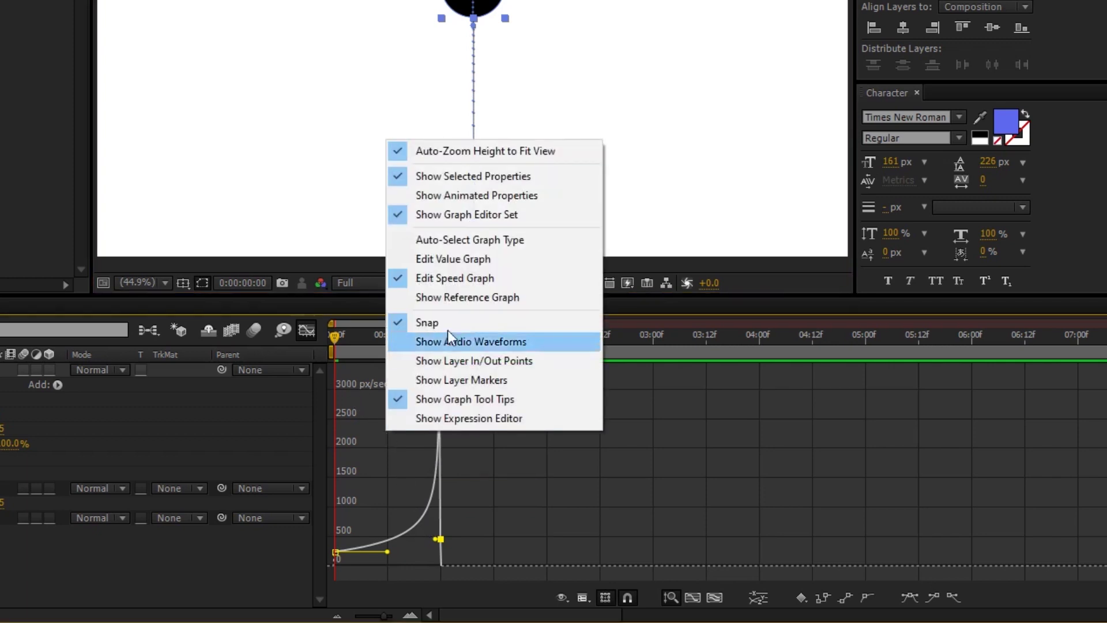
{"action": "left_click", "coordinate": [600, 490]}
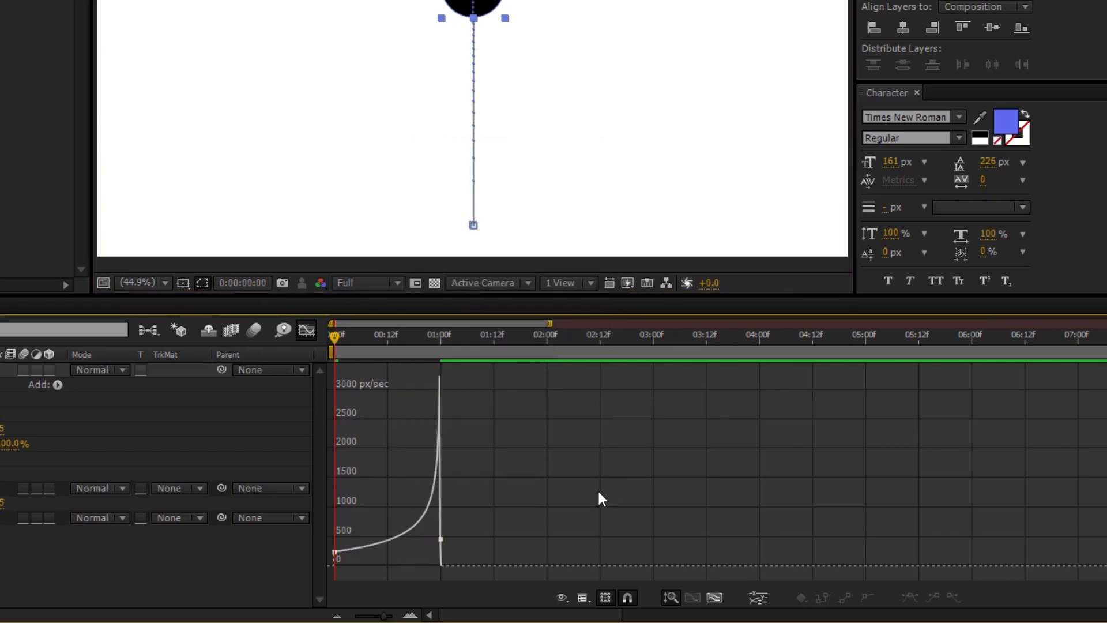
Shorten the outgoing ease handle of the 0:00:00:00 Position keyframe slightly, to about 11 frames.
{"action": "left_click", "coordinate": [334, 551]}
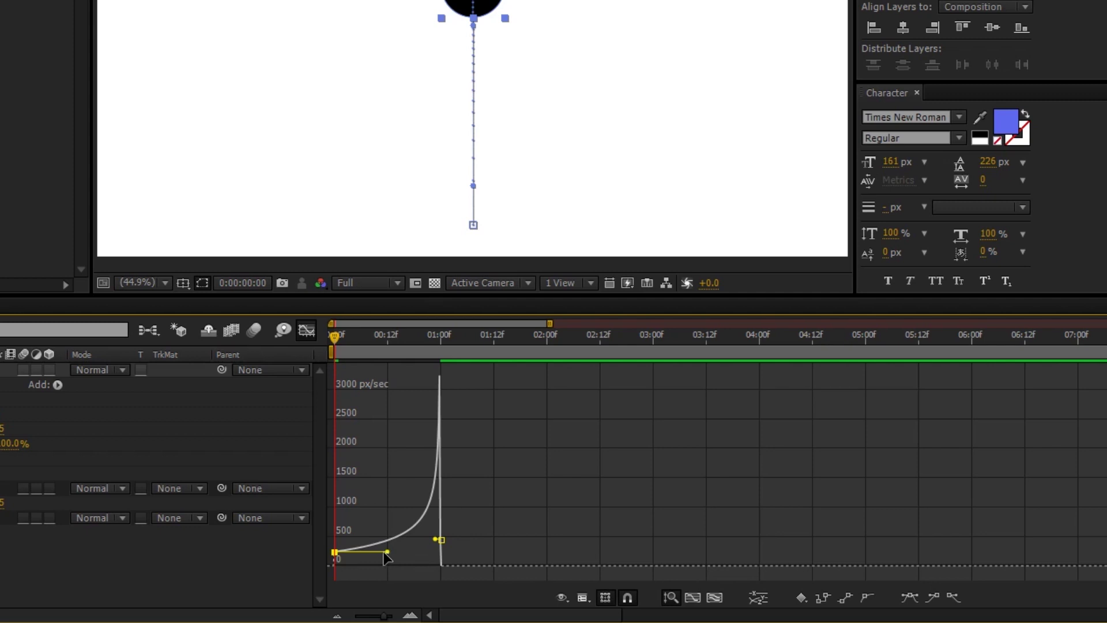
{"action": "left_click_drag", "start_coordinate": [387, 552], "coordinate": [383, 552]}
{"action": "left_click", "coordinate": [502, 532]}
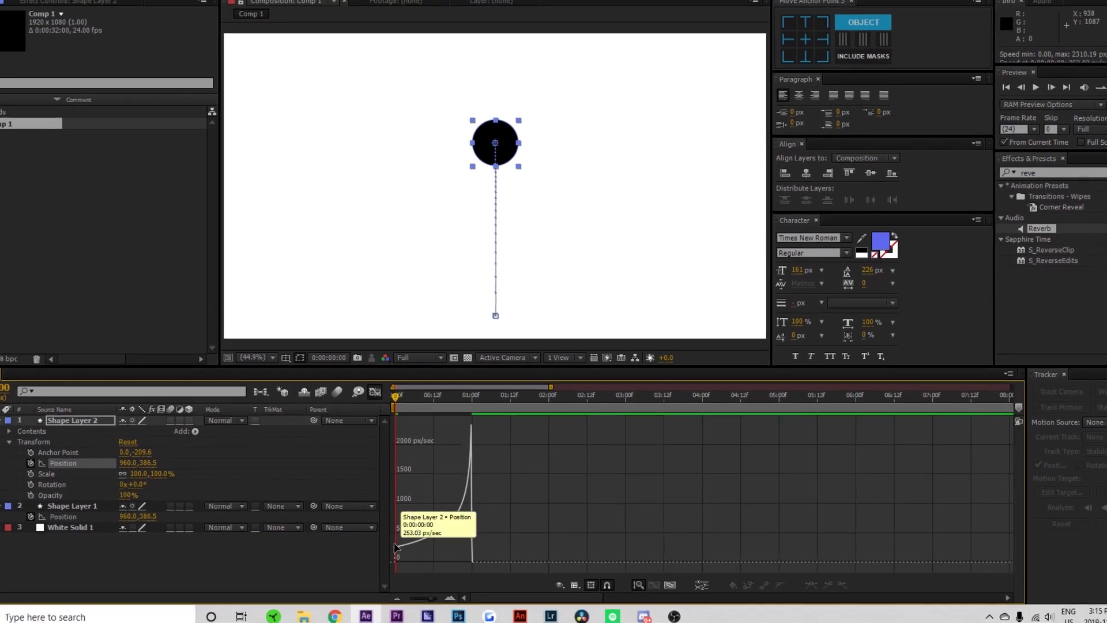
Run a RAM preview of the ball's accelerating drop.
{"action": "left_click", "coordinate": [375, 546]}
{"action": "left_click", "coordinate": [1092, 107]}
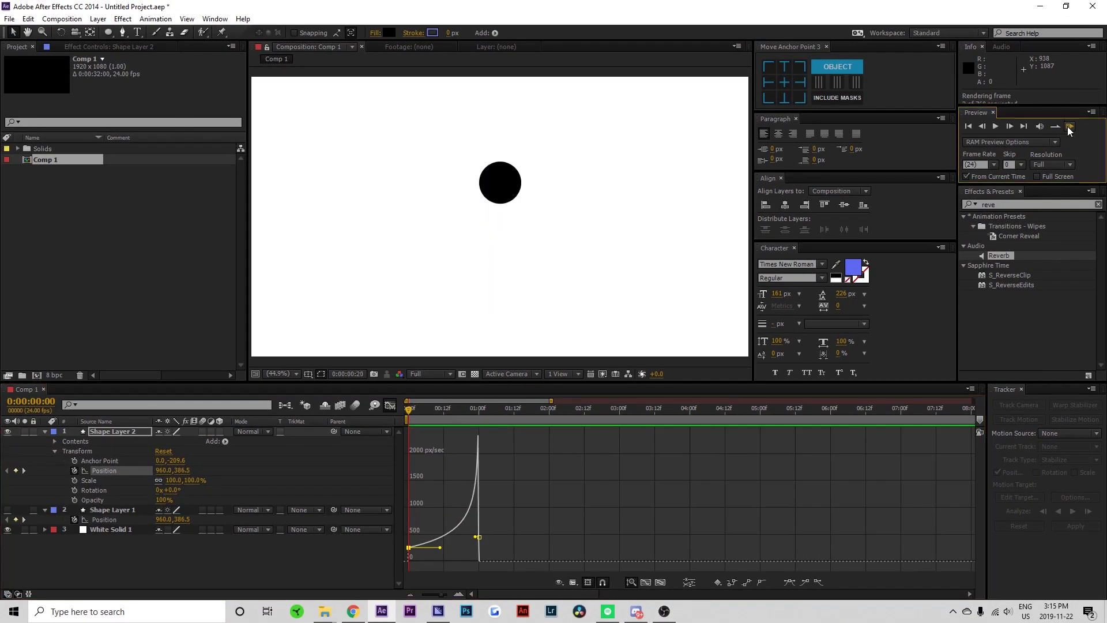
{"action": "key", "text": "space"}
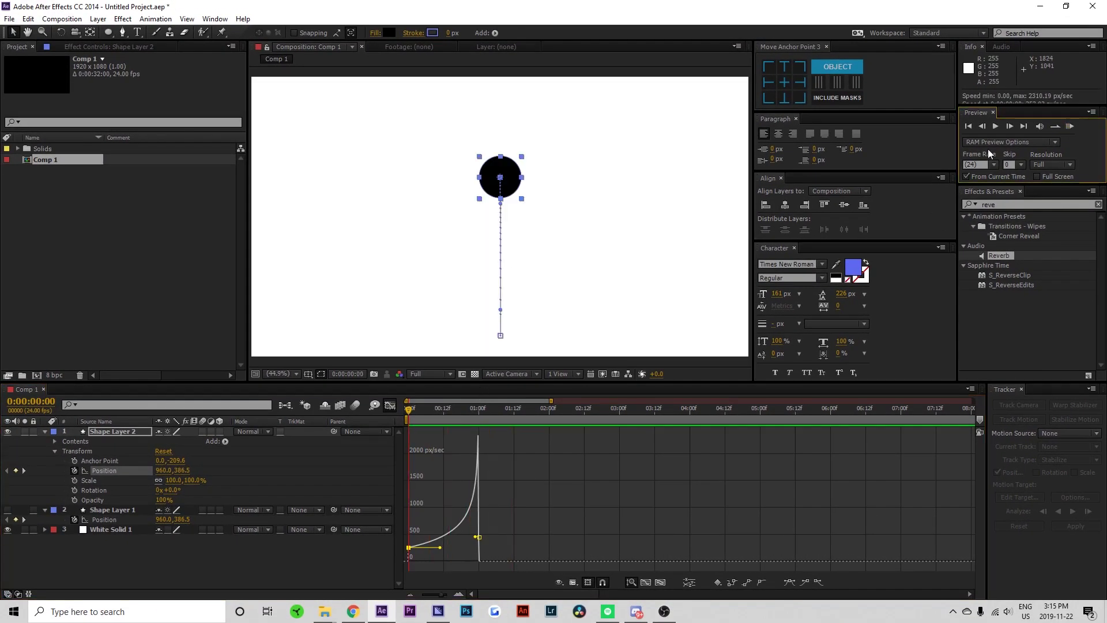
{"action": "left_click", "coordinate": [1070, 126]}
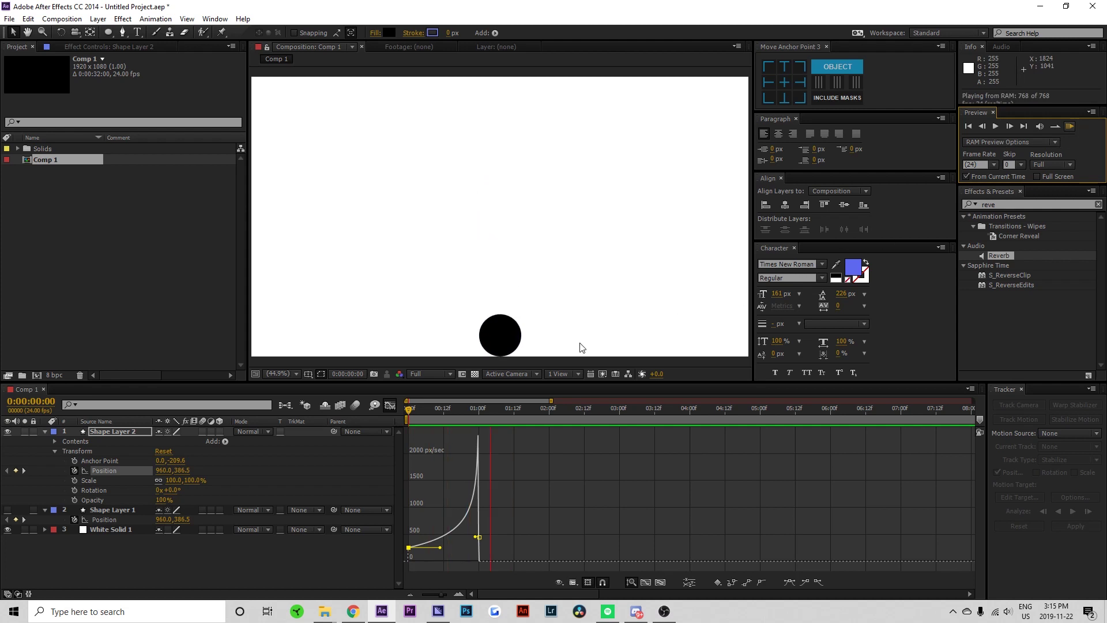
Close the graph editor and add a Position keyframe to Shape Layer 2 at 0:00:02:06, keeping the ball at 960.0, 997.5.
{"action": "left_click_drag", "start_coordinate": [489, 403], "coordinate": [479, 406]}
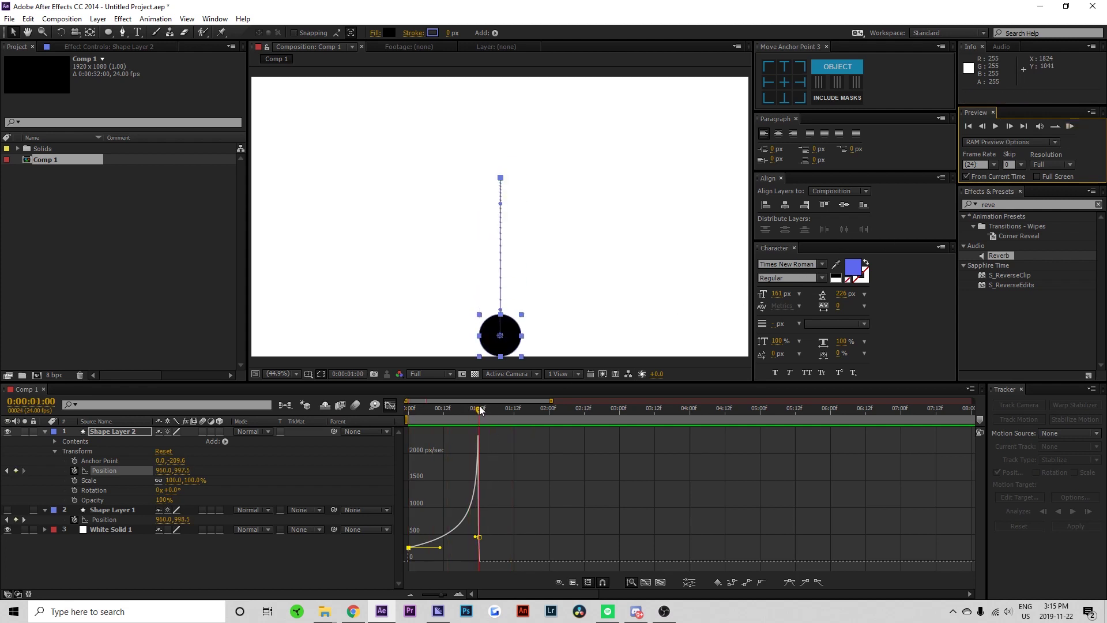
{"action": "left_click", "coordinate": [390, 404]}
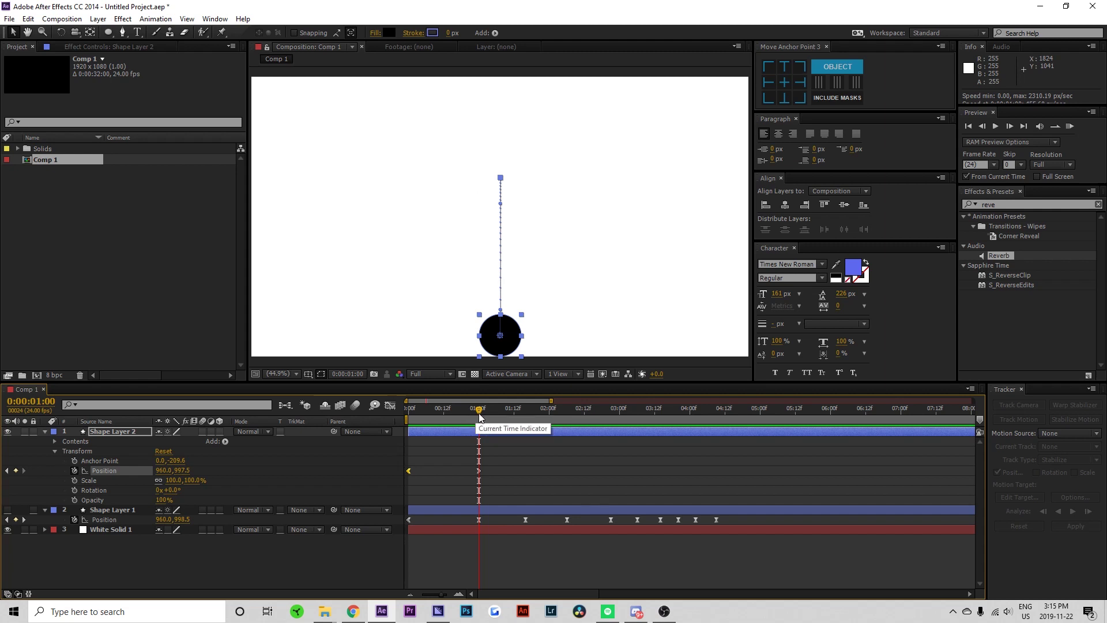
{"action": "key", "text": "ctrl+shift+a"}
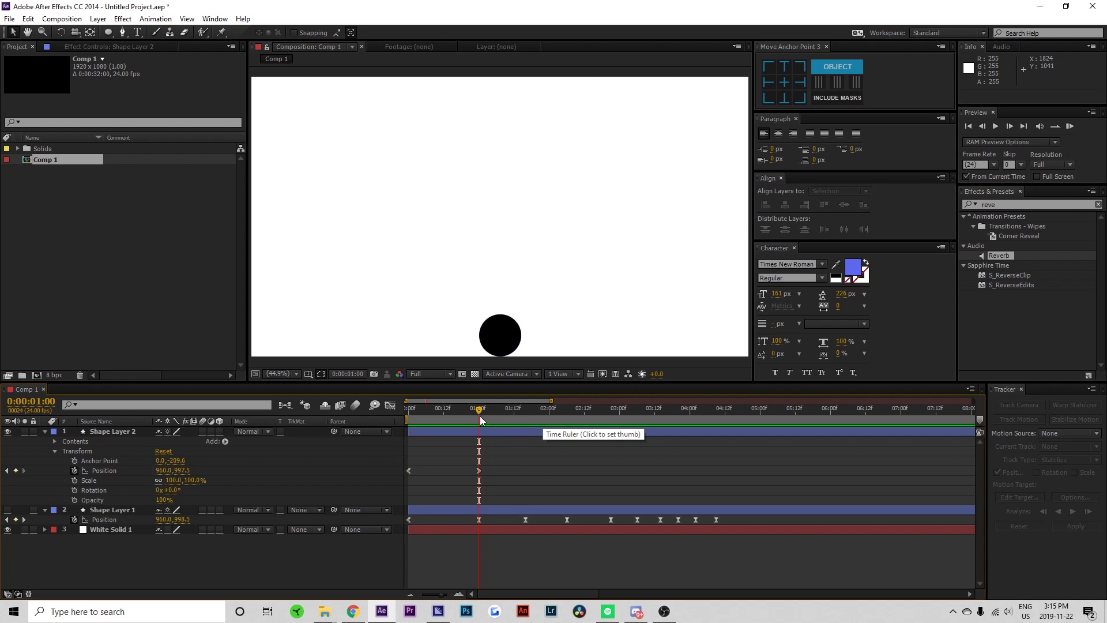
{"action": "left_click_drag", "start_coordinate": [480, 416], "coordinate": [566, 435]}
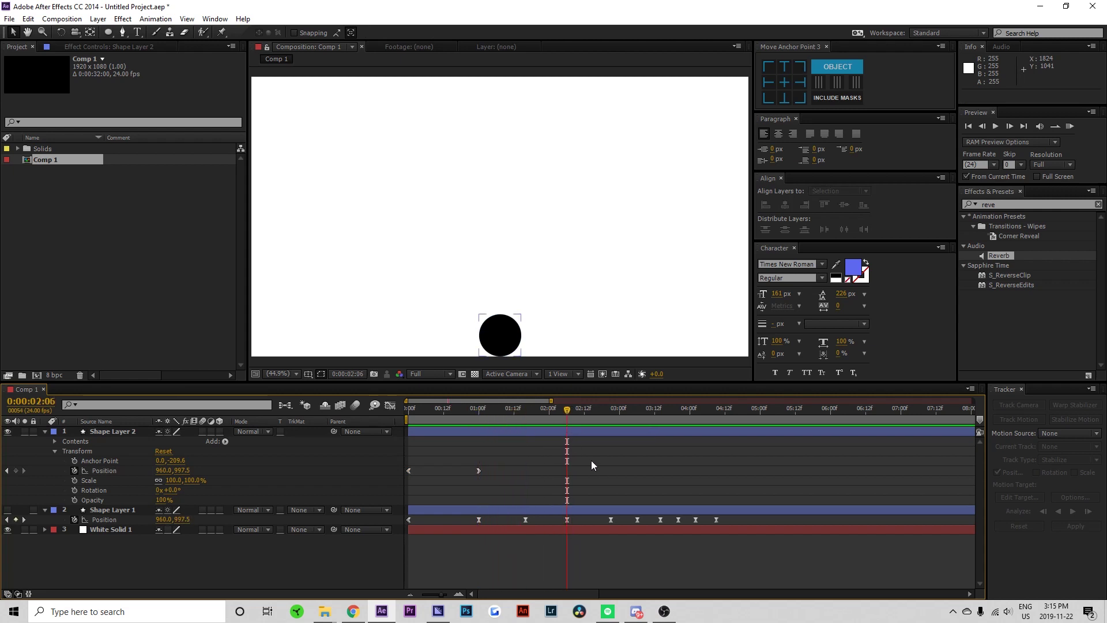
{"action": "left_click", "coordinate": [15, 471]}
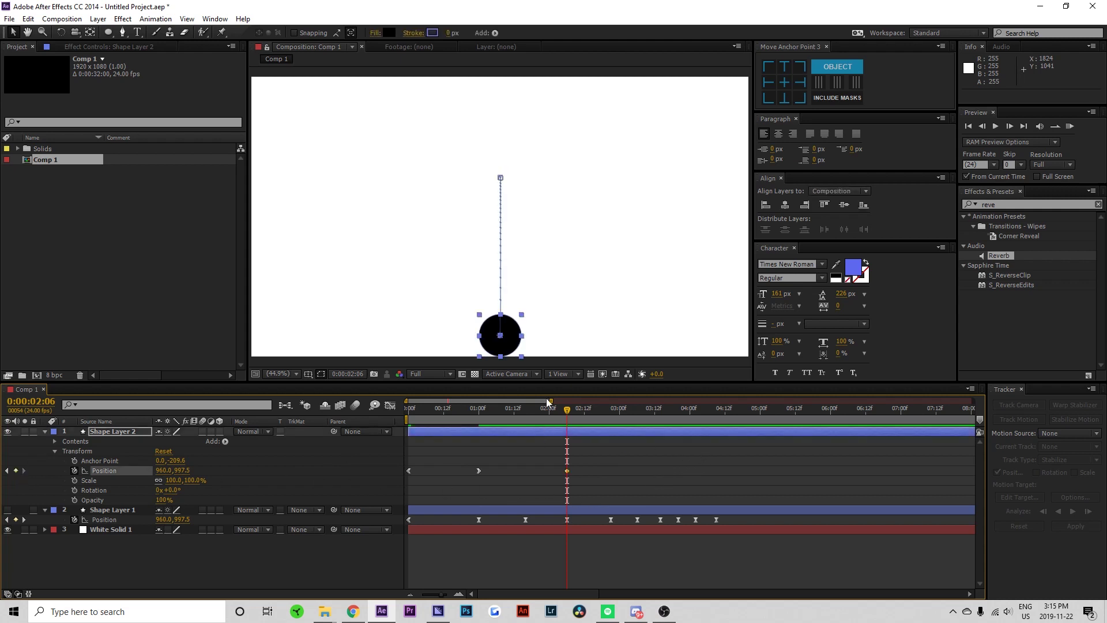
{"action": "left_click", "coordinate": [614, 461]}
{"action": "left_click", "coordinate": [567, 472]}
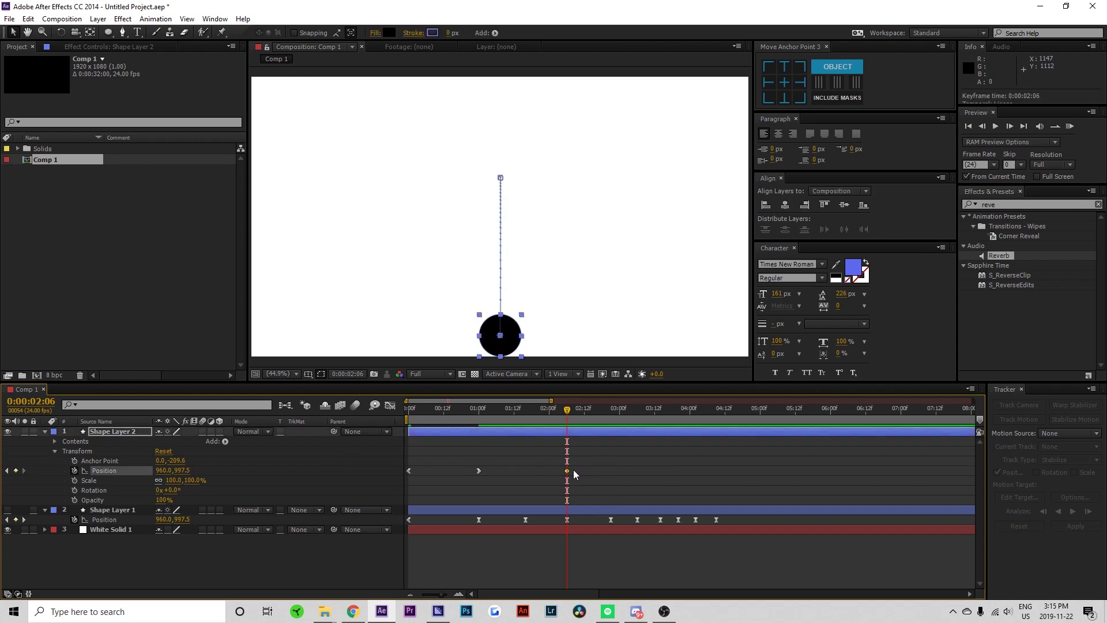
{"action": "left_click", "coordinate": [580, 474]}
Hide Shape Layer 1 from the timeline and add a Position keyframe to Shape Layer 2 at 0:00:01:16 with the ball at 960.0, 670.5.
{"action": "left_click_drag", "start_coordinate": [565, 409], "coordinate": [526, 409]}
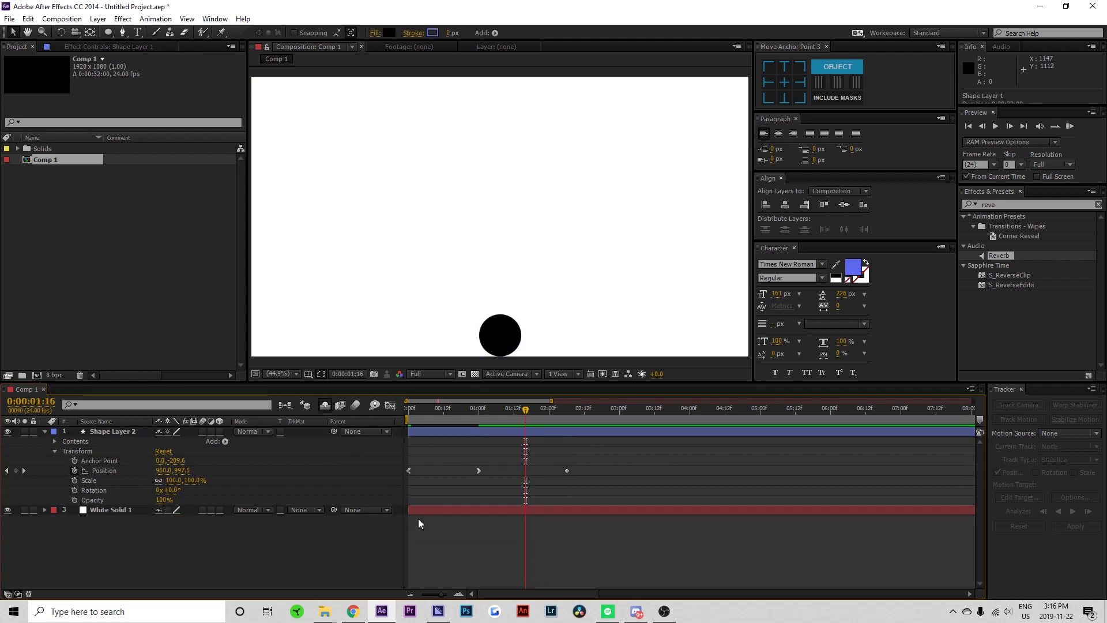
{"action": "left_click", "coordinate": [601, 563]}
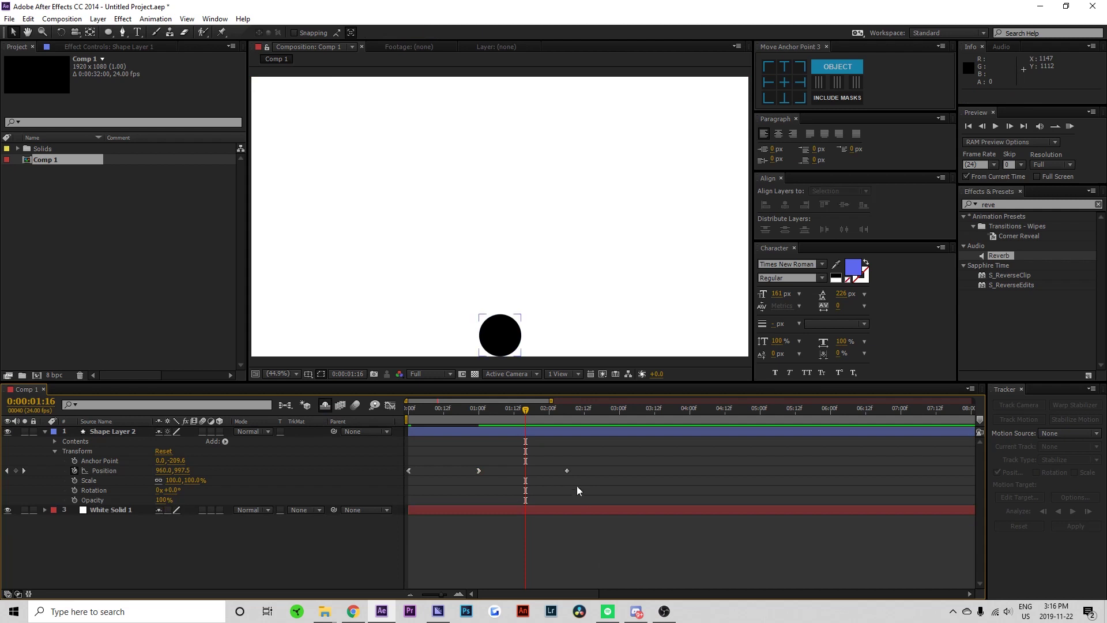
{"action": "mouse_move", "coordinate": [523, 407]}
{"action": "left_mouse_down"}
{"action": "mouse_move", "coordinate": [486, 414]}
{"action": "mouse_move", "coordinate": [527, 423]}
{"action": "left_mouse_up"}
{"action": "left_click_drag", "start_coordinate": [181, 470], "coordinate": [62, 474]}
{"action": "left_click_drag", "start_coordinate": [2, 429], "coordinate": [38, 430]}
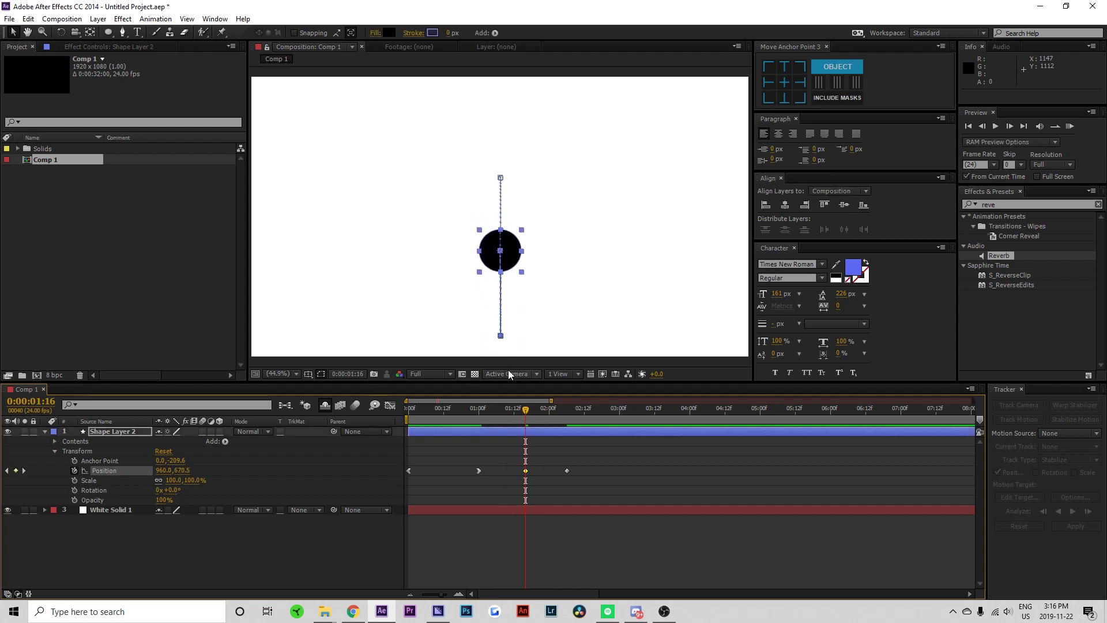
Deselect the layer and run a RAM preview of the drop and first bounce.
{"action": "left_click", "coordinate": [556, 482]}
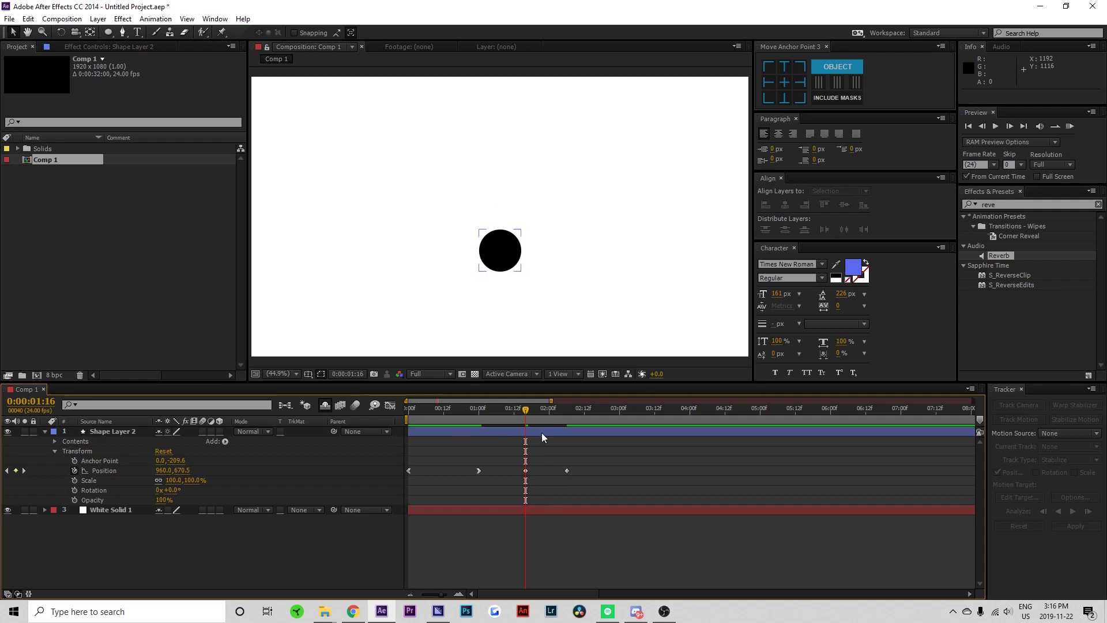
{"action": "key", "text": "space"}
{"action": "left_click", "coordinate": [1069, 127]}
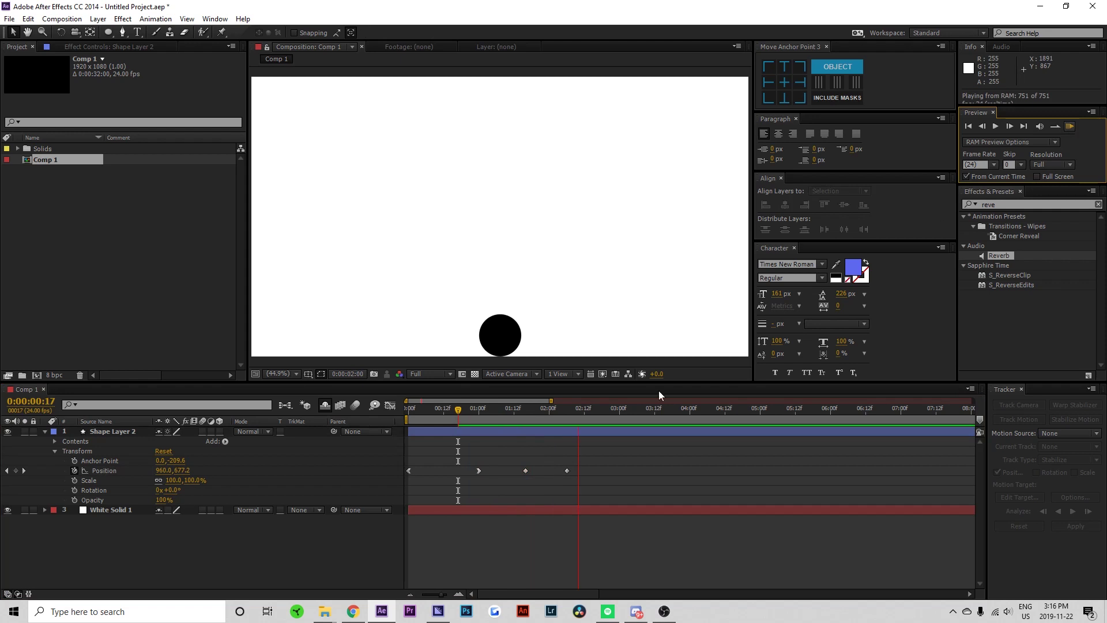
Open the speed graph for the 0:00:01:16 Position keyframe and ease its incoming speed to about 0 px/sec with a longer handle.
{"action": "left_click", "coordinate": [525, 471]}
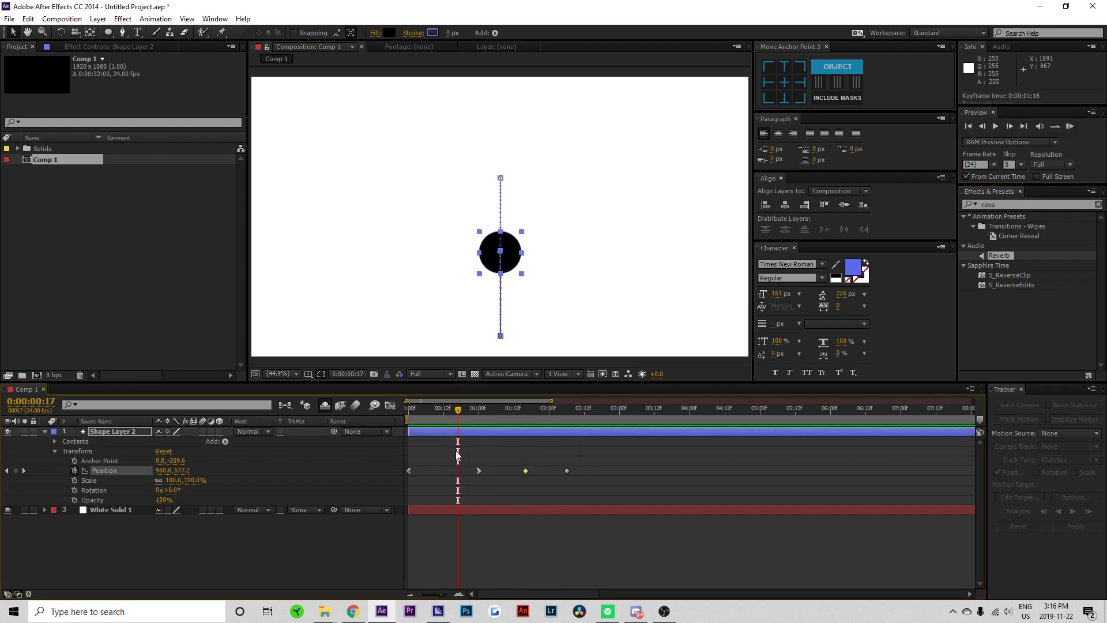
{"action": "left_click", "coordinate": [389, 406]}
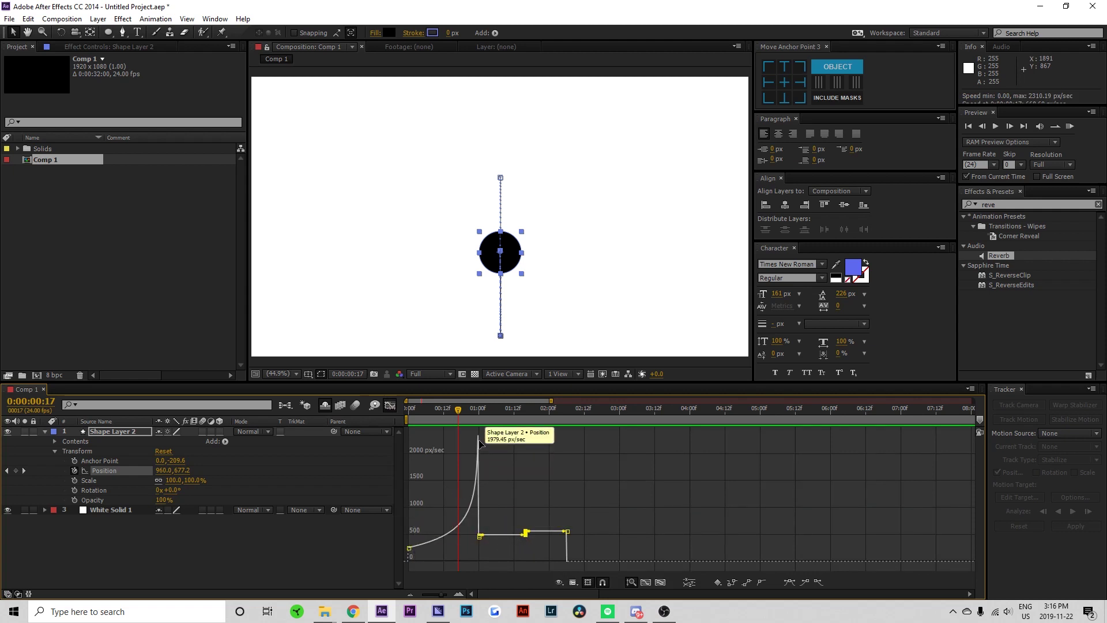
{"action": "left_click_drag", "start_coordinate": [522, 538], "coordinate": [507, 561]}
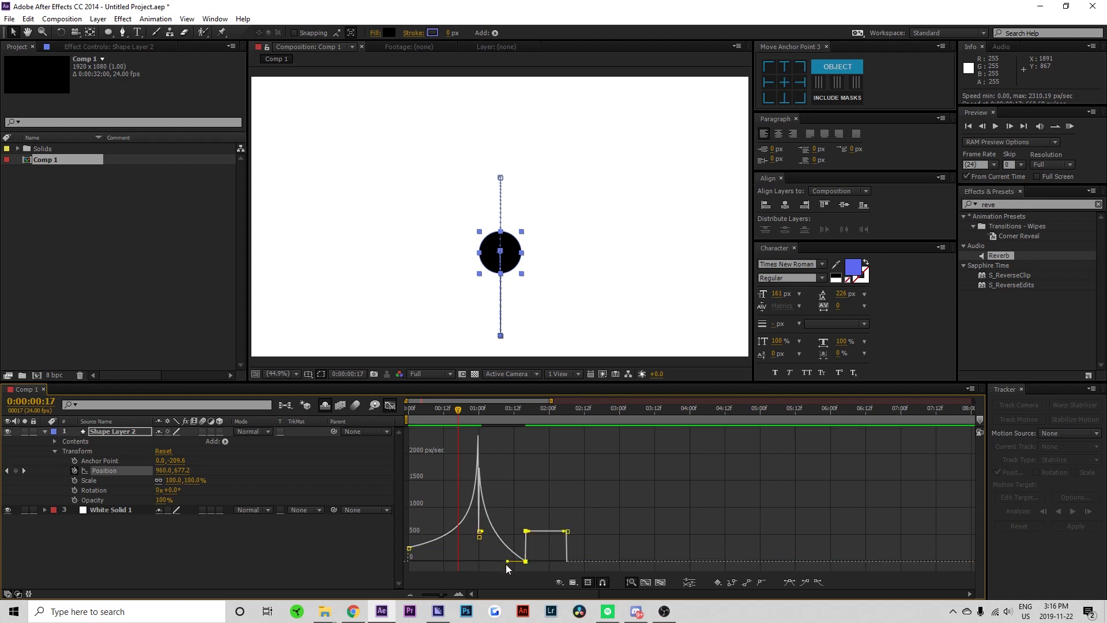
{"action": "left_click", "coordinate": [479, 535]}
{"action": "left_click_drag", "start_coordinate": [458, 413], "coordinate": [498, 438]}
{"action": "left_click_drag", "start_coordinate": [508, 561], "coordinate": [506, 558]}
Deselect the keyframes and scrub the ball's eased rise from 0:00:01:06 to 0:00:01:15.
{"action": "left_click", "coordinate": [517, 473]}
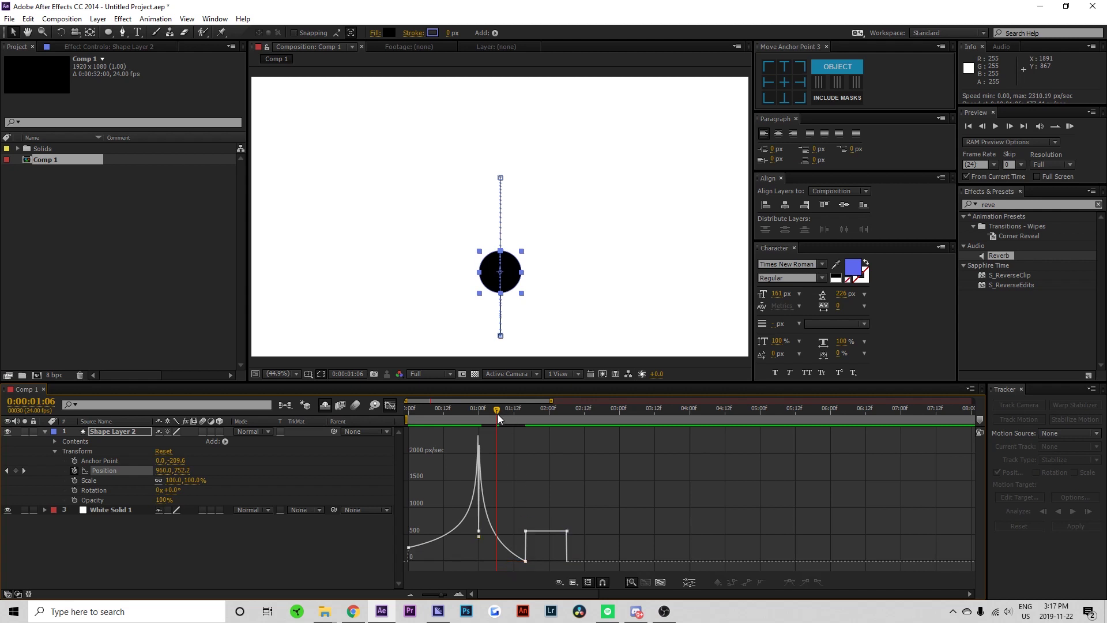
{"action": "left_click_drag", "start_coordinate": [499, 418], "coordinate": [522, 431]}
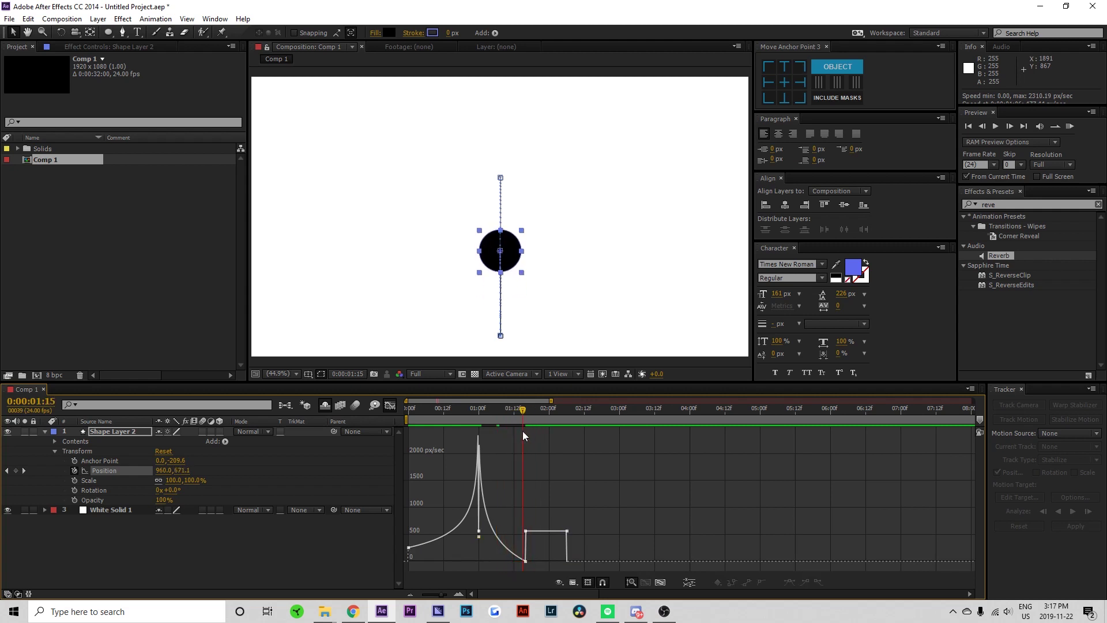
Shape the second drop in the speed graph, starting at 0 px/sec at 0:00:01:16 and rising steeply toward the last Position keyframe.
{"action": "left_click", "coordinate": [526, 531]}
{"action": "left_click_drag", "start_coordinate": [529, 531], "coordinate": [549, 561]}
{"action": "left_click", "coordinate": [565, 531]}
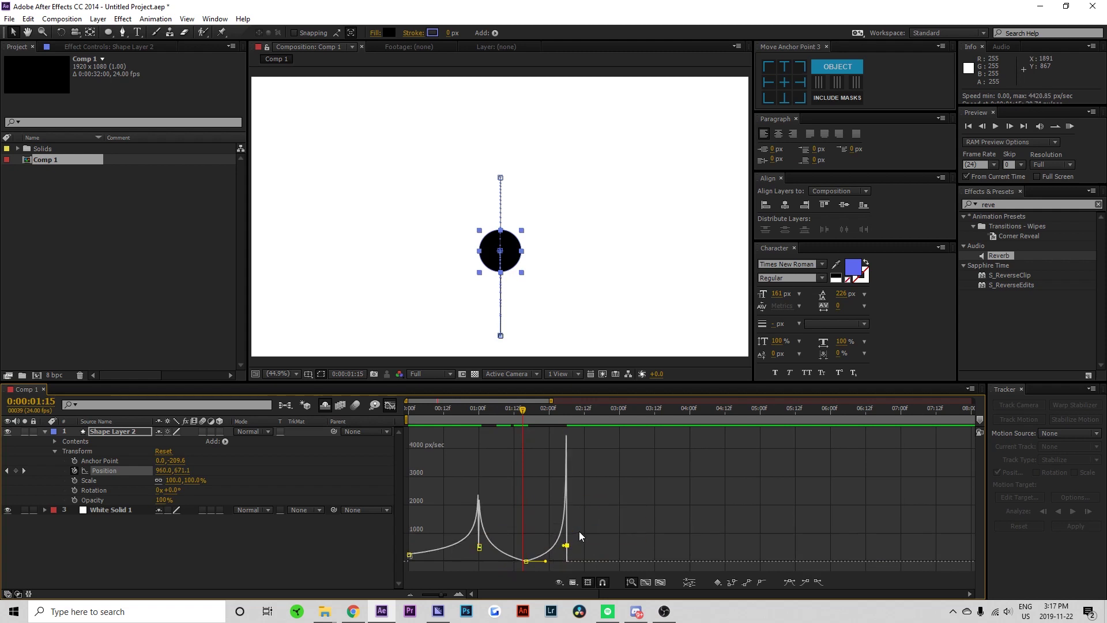
{"action": "left_click", "coordinate": [579, 531]}
Scrub through the second drop and run a RAM preview of the bounce from 0:00:00:00.
{"action": "left_click_drag", "start_coordinate": [527, 416], "coordinate": [607, 426]}
{"action": "key", "text": "Home"}
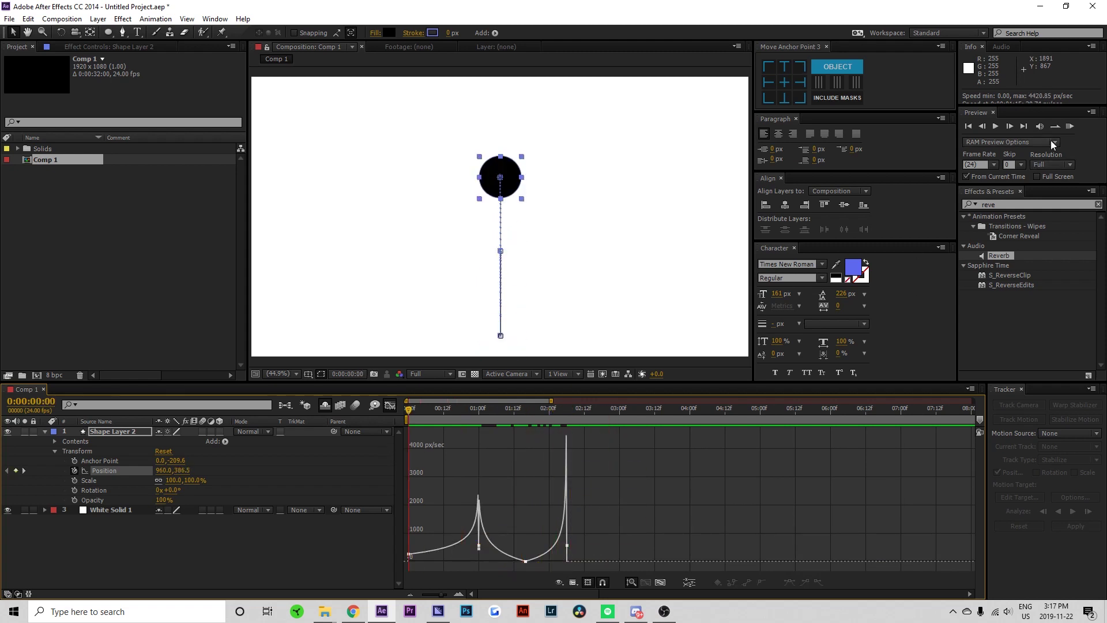
{"action": "left_click", "coordinate": [1071, 127]}
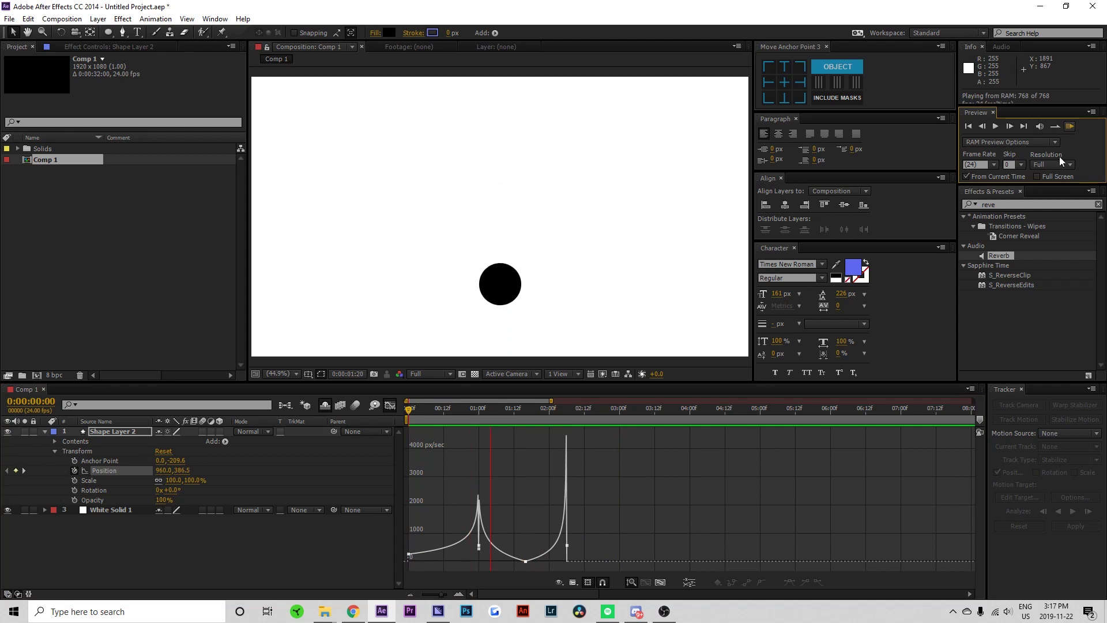
{"action": "key", "text": "space"}
Close the graph editor, show Shape Layer 1 in place of Shape Layer 2, and RAM-preview its full bounce.
{"action": "left_click", "coordinate": [390, 409]}
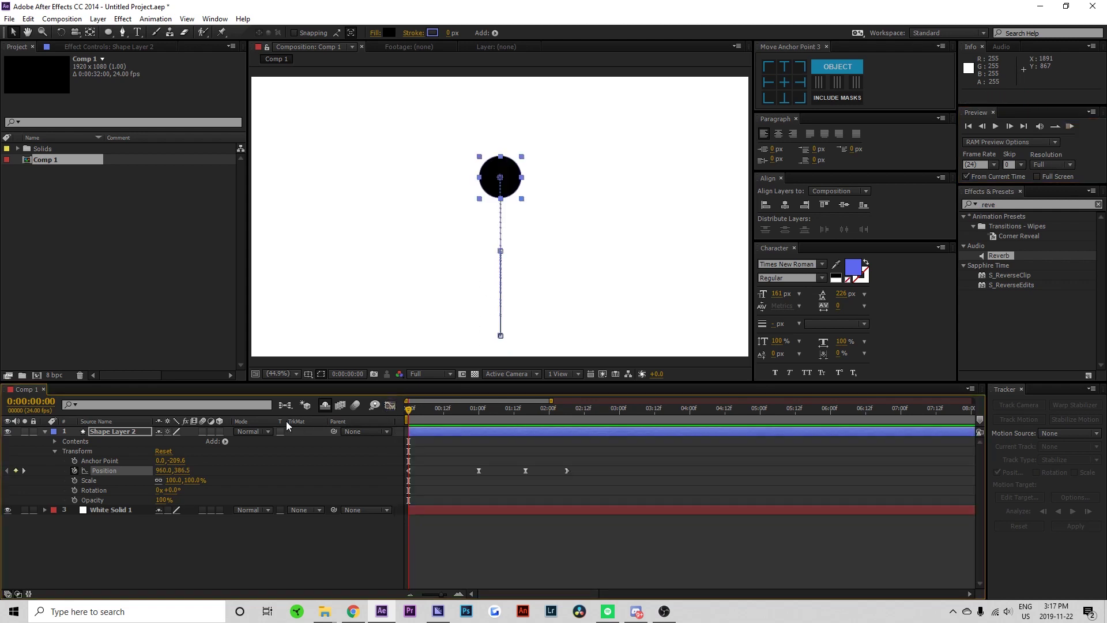
{"action": "left_click", "coordinate": [8, 432]}
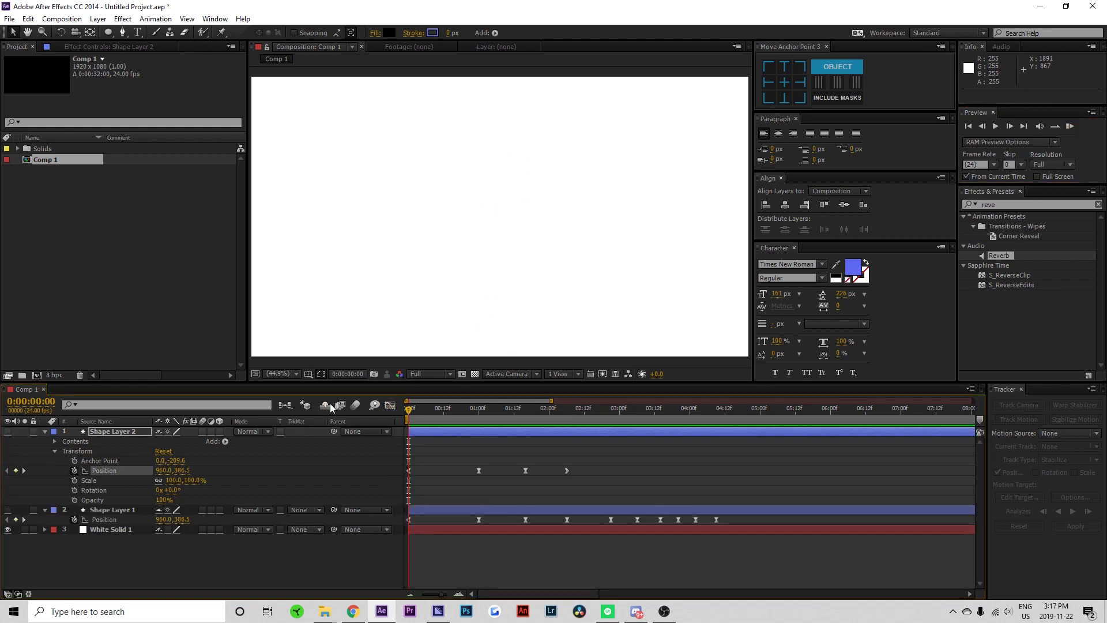
{"action": "left_click", "coordinate": [8, 509]}
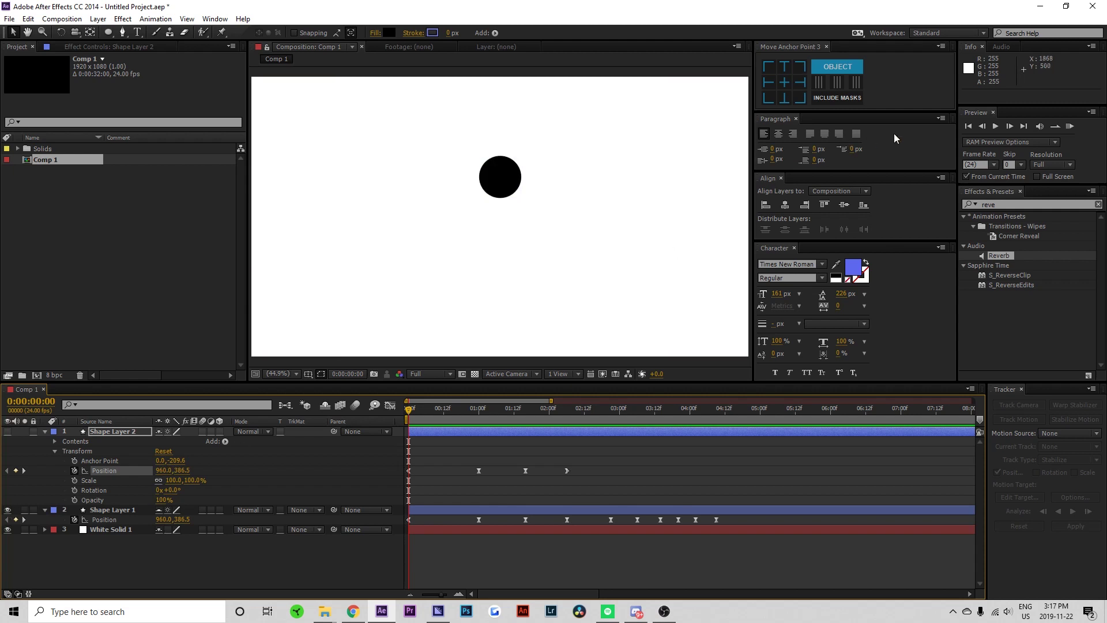
{"action": "left_click", "coordinate": [1070, 126]}
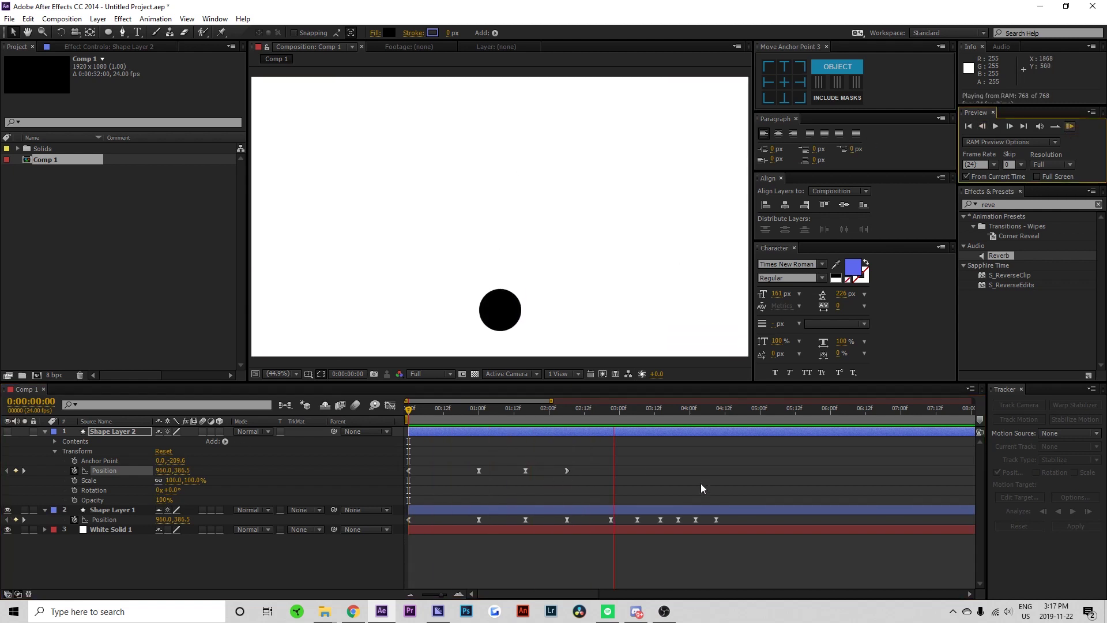
{"action": "key", "text": "space"}
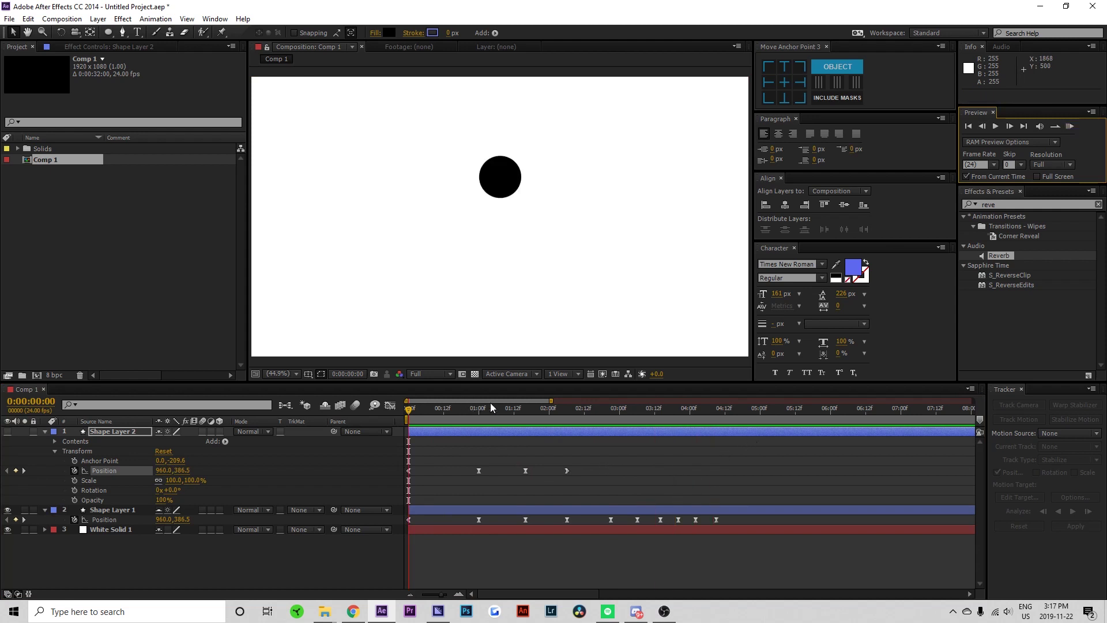
{"action": "left_click", "coordinate": [618, 459]}
Create a new composition named Comp 2 with the HDTV 1080 24 preset and a duration of 0:00:32:00.
{"action": "right_click", "coordinate": [87, 237]}
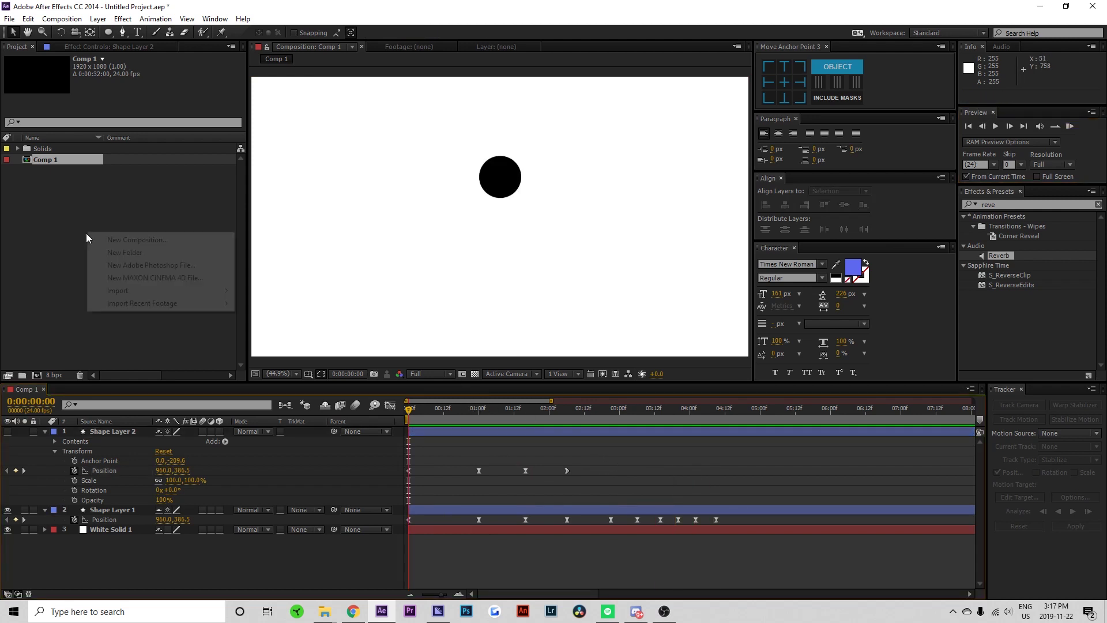
{"action": "left_click", "coordinate": [173, 240]}
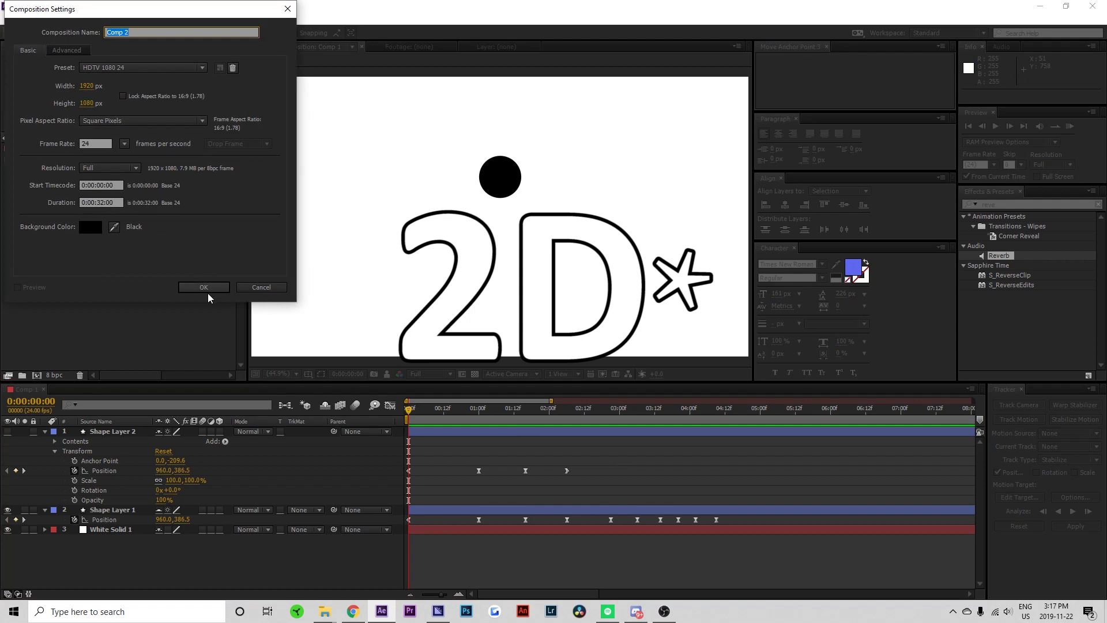
{"action": "left_click", "coordinate": [205, 288]}
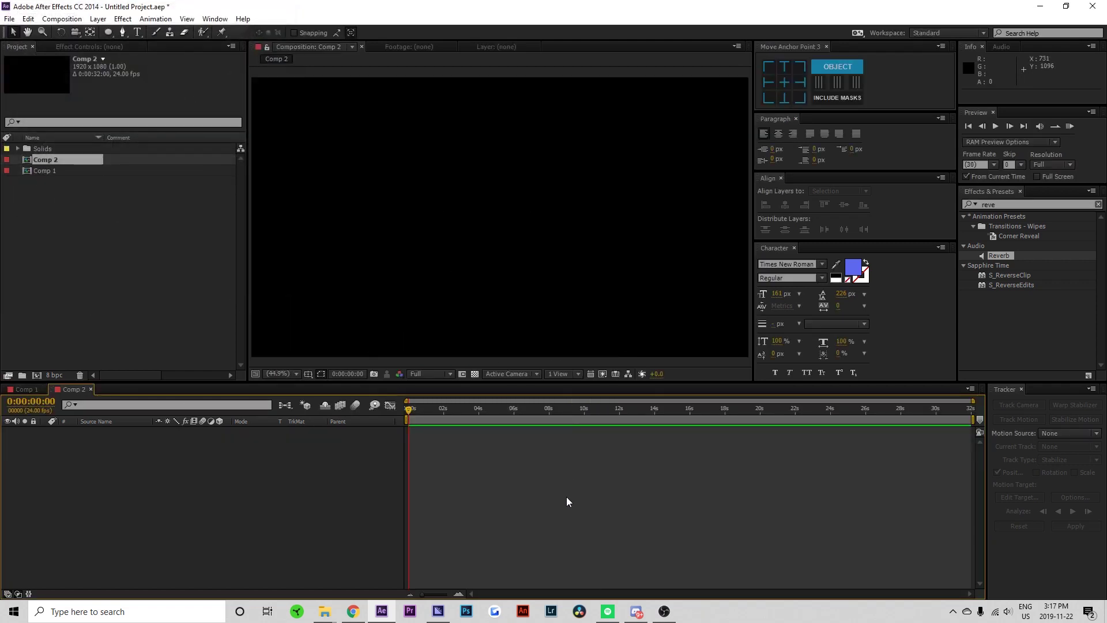
Add a white 1920 x 1080 px solid named White Solid 2 as Comp 2's background and deselect it.
{"action": "right_click", "coordinate": [226, 462]}
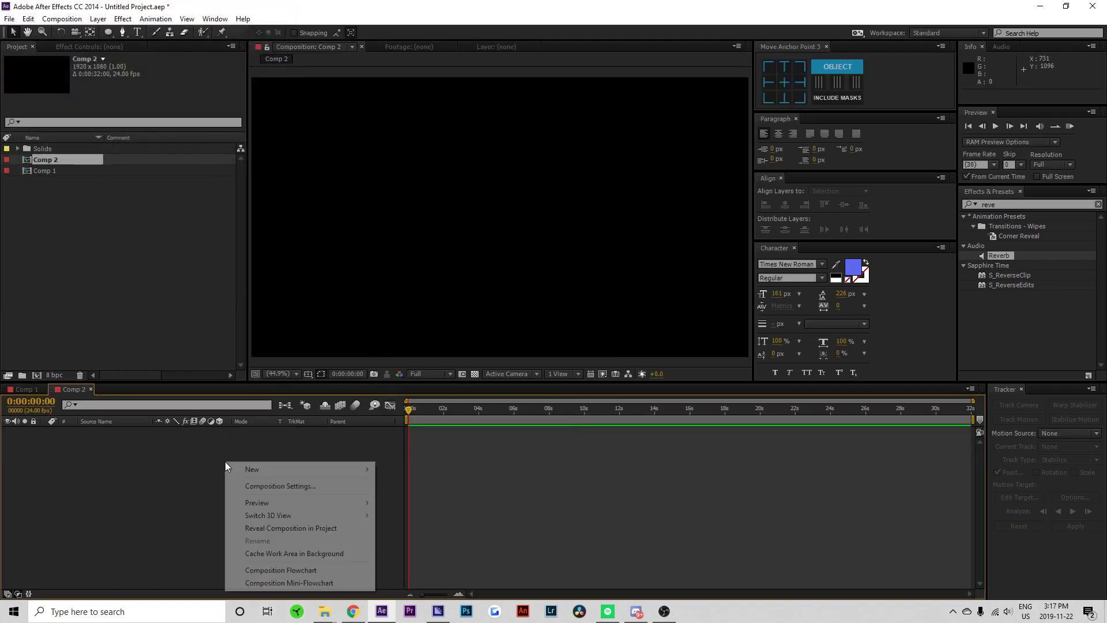
{"action": "mouse_move", "coordinate": [277, 473]}
{"action": "left_click", "coordinate": [404, 498]}
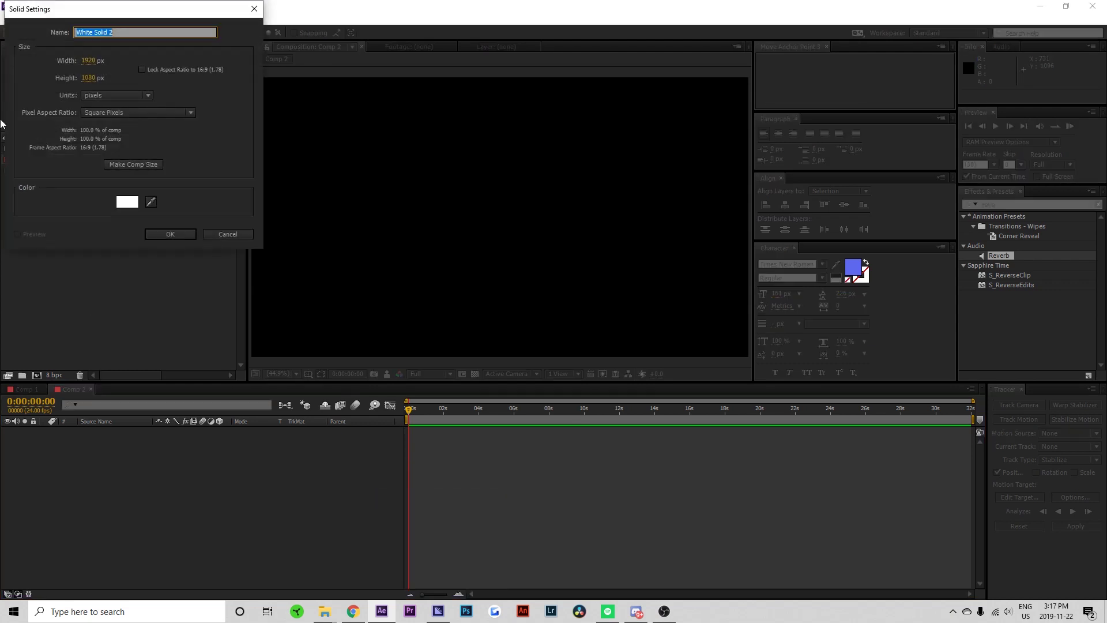
{"action": "left_click", "coordinate": [185, 235]}
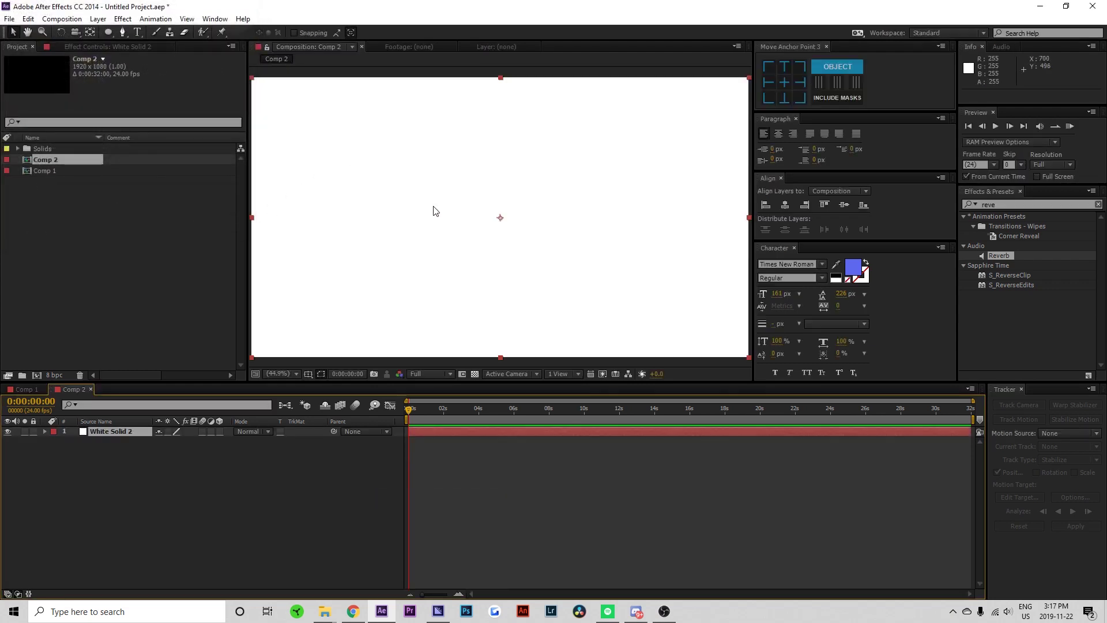
{"action": "left_click", "coordinate": [559, 459]}
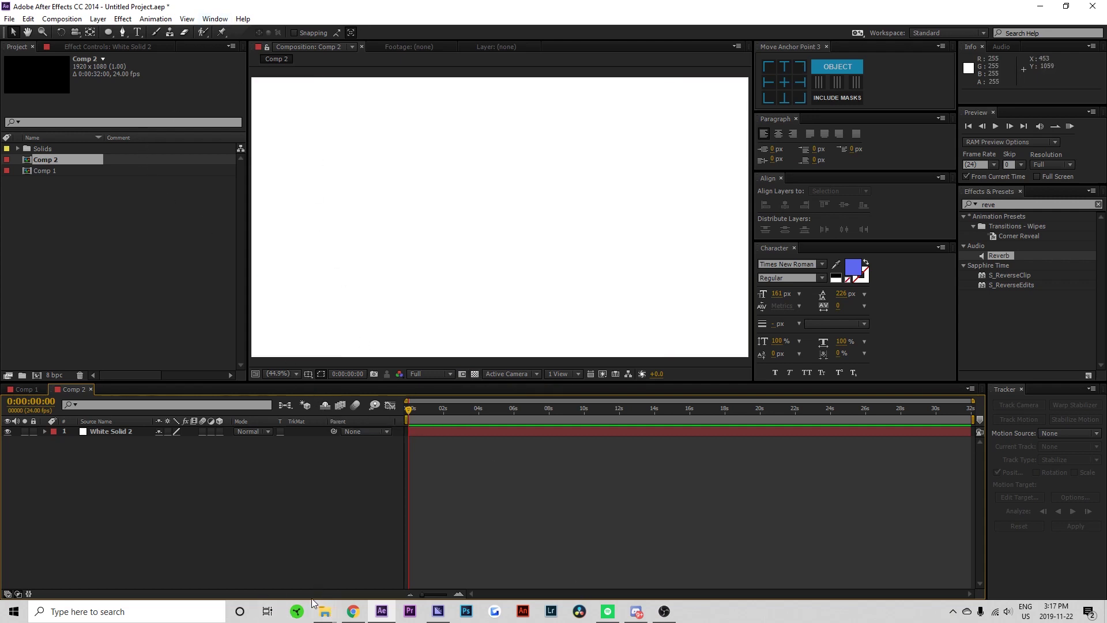
Play wow.mp4 from the only child_AME folder, skip to about 0:00:24, pause it, and return to Comp 2.
{"action": "mouse_move", "coordinate": [326, 603]}
{"action": "left_click", "coordinate": [410, 590]}
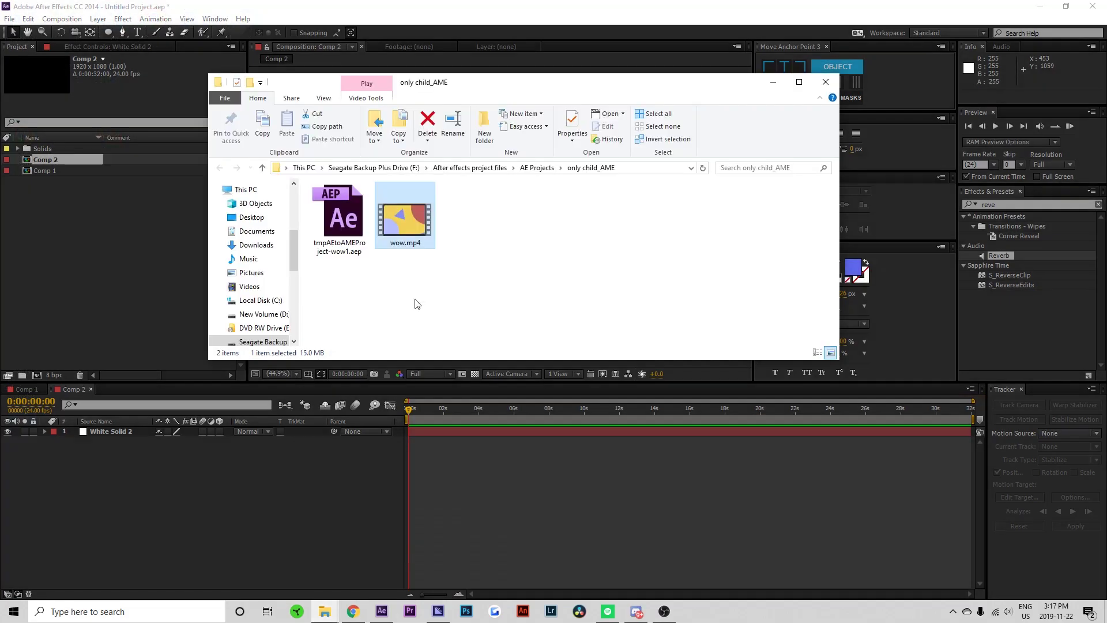
{"action": "double_click", "coordinate": [386, 209]}
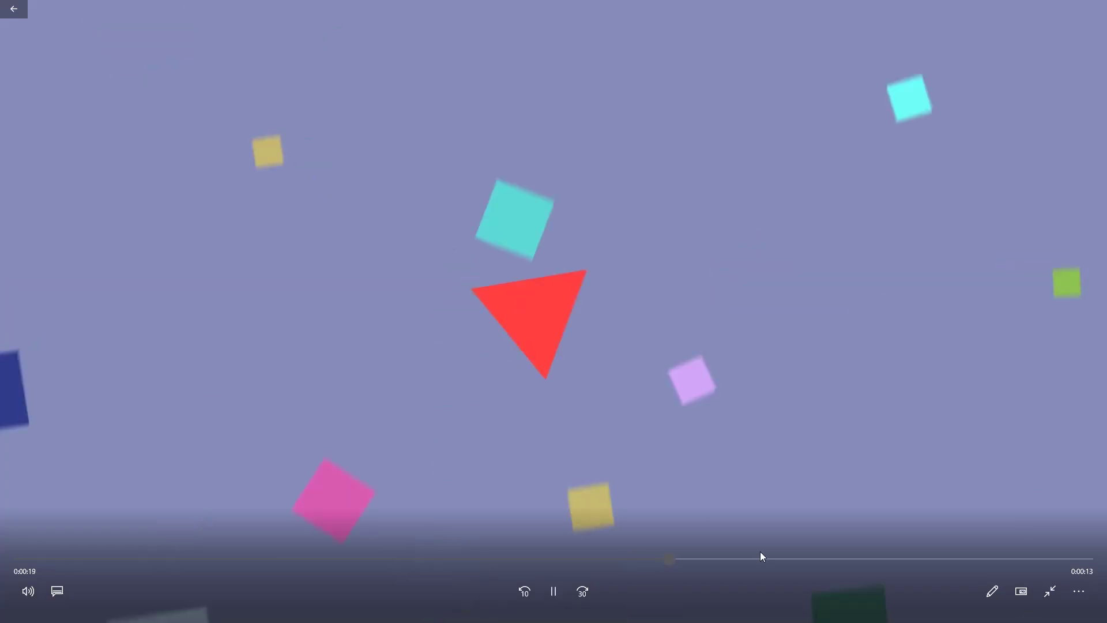
{"action": "mouse_move", "coordinate": [833, 554]}
{"action": "left_mouse_down"}
{"action": "mouse_move", "coordinate": [881, 556]}
{"action": "mouse_move", "coordinate": [842, 564]}
{"action": "left_mouse_up"}
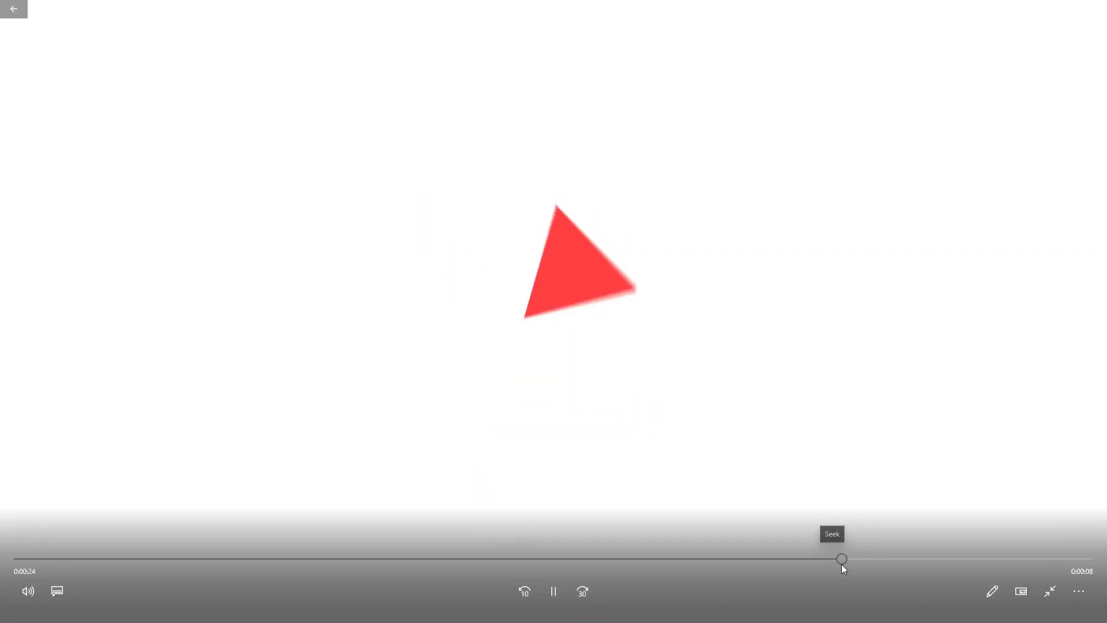
{"action": "left_click", "coordinate": [553, 591]}
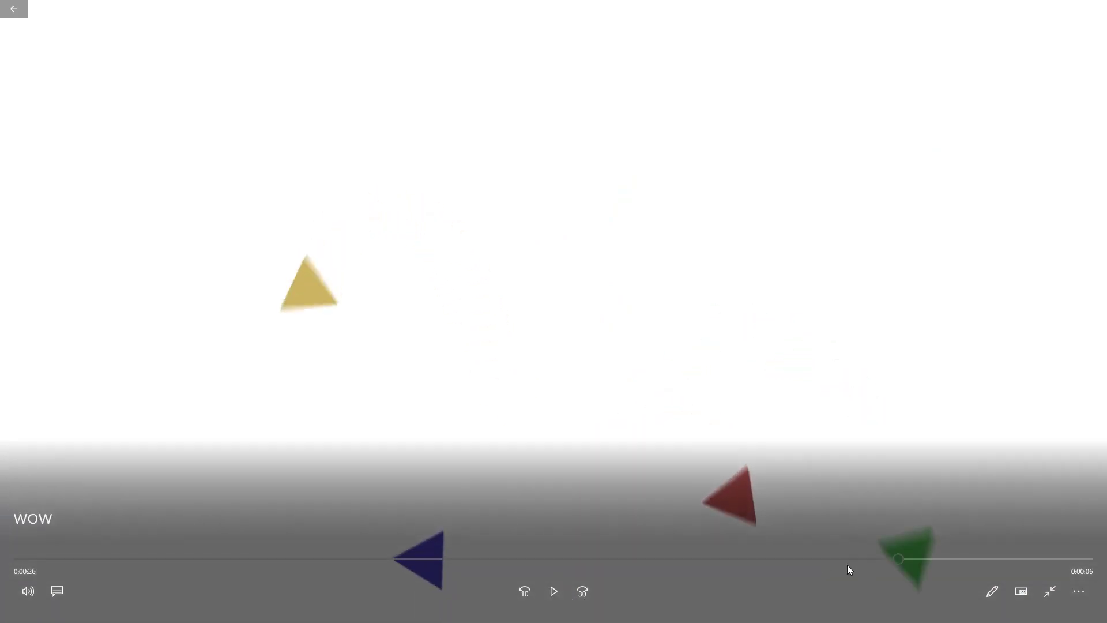
{"action": "left_click", "coordinate": [1093, 8]}
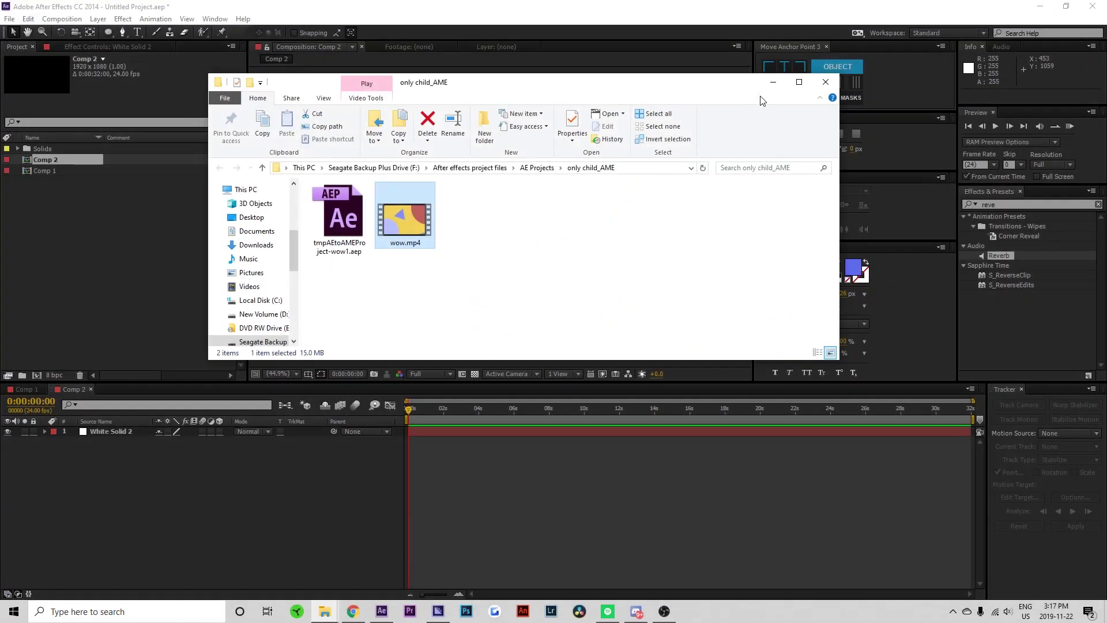
{"action": "left_click", "coordinate": [795, 83]}
{"action": "left_click", "coordinate": [1040, 5]}
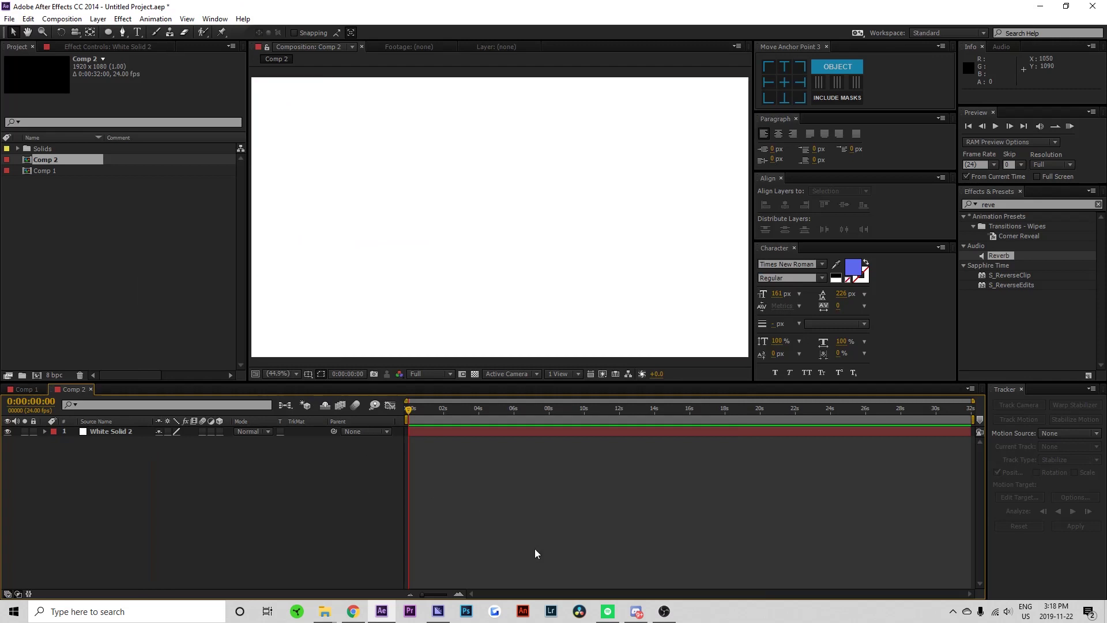
Draw a small black circle with the Ellipse tool and place it just outside the composition's left edge.
{"action": "key", "text": "q"}
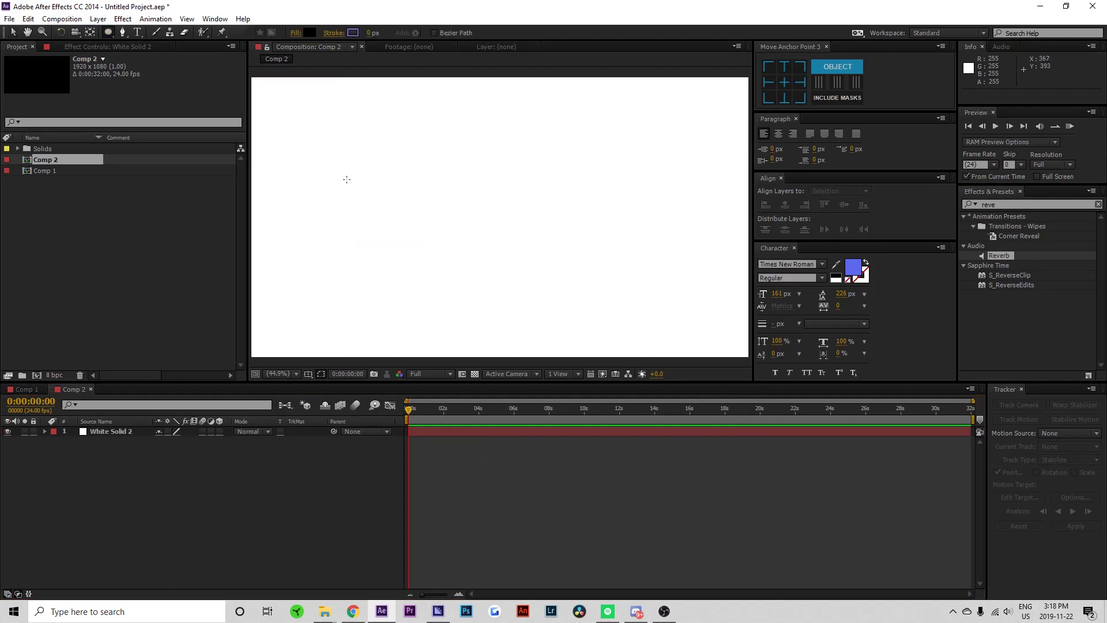
{"action": "left_click_drag", "start_coordinate": [347, 180], "coordinate": [377, 210]}
{"action": "left_click", "coordinate": [13, 31]}
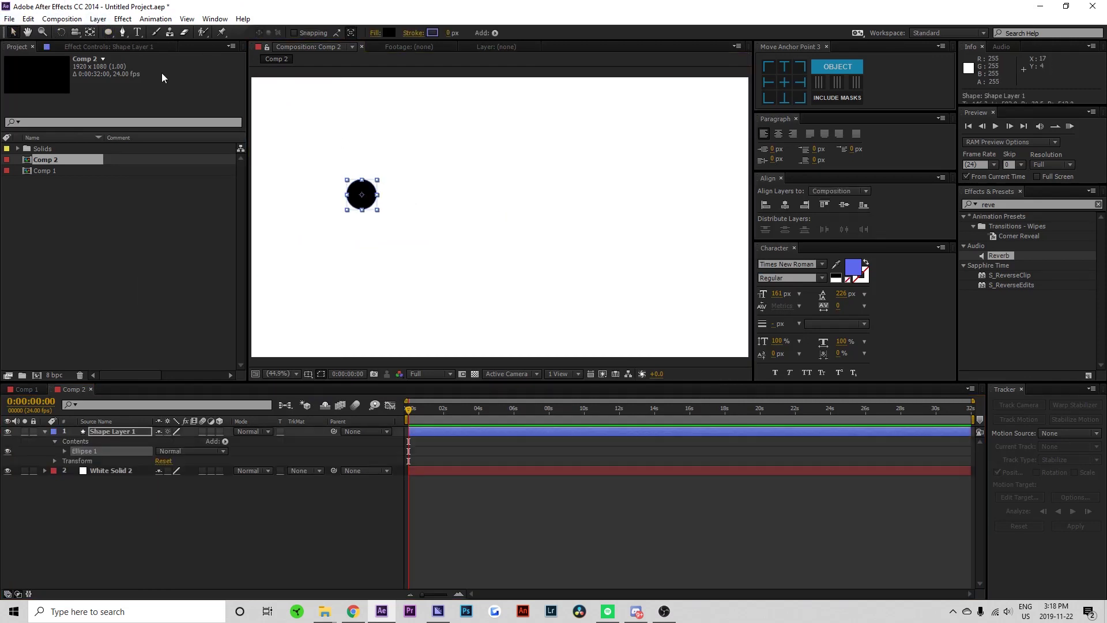
{"action": "left_click_drag", "start_coordinate": [358, 200], "coordinate": [243, 178]}
{"action": "scroll", "coordinate": [381, 194], "scroll_direction": "down", "scroll_amount": 2}
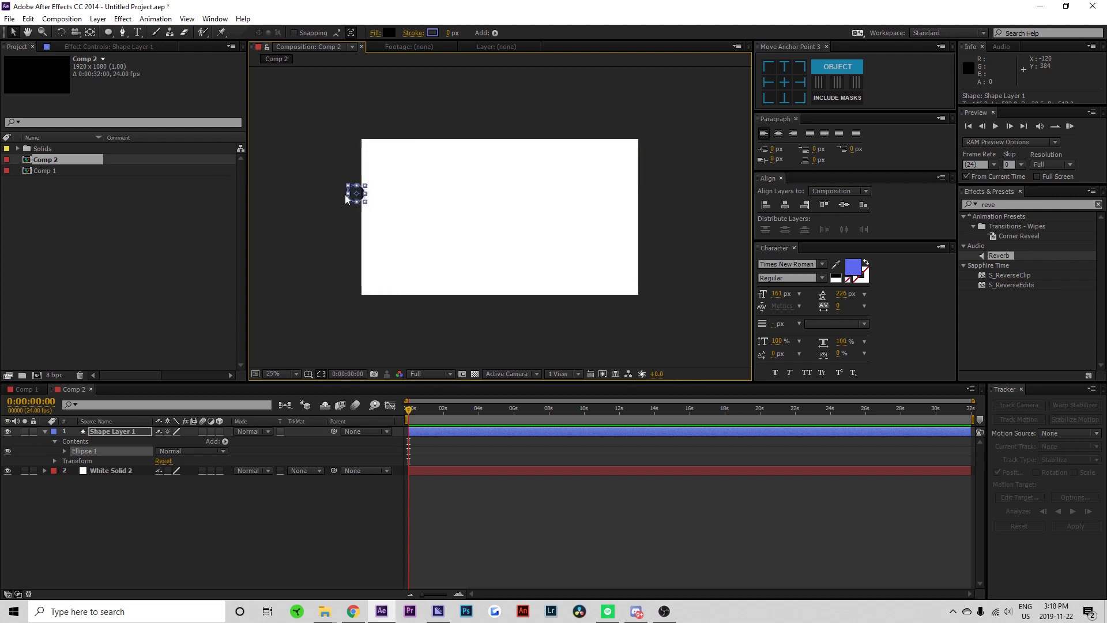
{"action": "mouse_move", "coordinate": [352, 193]}
{"action": "left_mouse_down"}
{"action": "mouse_move", "coordinate": [386, 194]}
{"action": "mouse_move", "coordinate": [423, 289]}
{"action": "mouse_move", "coordinate": [517, 274]}
{"action": "mouse_move", "coordinate": [604, 289]}
{"action": "mouse_move", "coordinate": [265, 203]}
{"action": "mouse_move", "coordinate": [355, 183]}
{"action": "mouse_move", "coordinate": [348, 199]}
{"action": "left_mouse_up"}
Keyframe Shape Layer 1's Position at 0:00:00:00 and, at about 0:00:02:00, with the ball near the composition's bottom edge.
{"action": "key", "text": "p"}
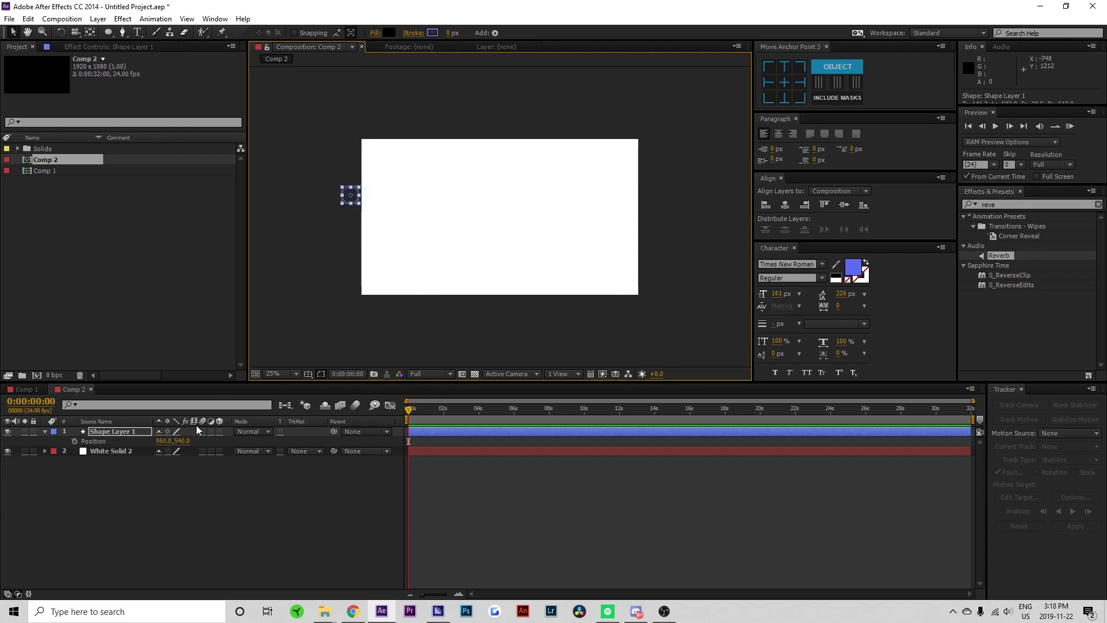
{"action": "left_click", "coordinate": [75, 441]}
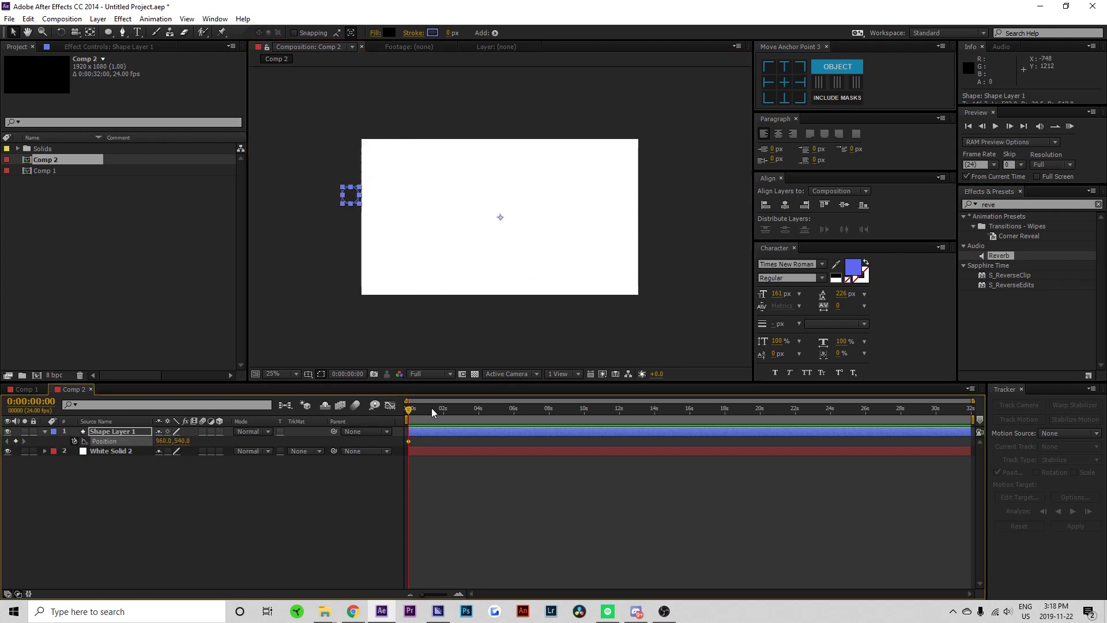
{"action": "left_click_drag", "start_coordinate": [350, 195], "coordinate": [447, 287]}
Bend the drop's motion path into an arc and make its speed climb steeply toward the landing keyframe.
{"action": "left_click", "coordinate": [391, 406]}
{"action": "left_click_drag", "start_coordinate": [367, 211], "coordinate": [436, 197]}
{"action": "scroll", "coordinate": [433, 254], "scroll_direction": "up", "scroll_amount": 2}
{"action": "left_click_drag", "start_coordinate": [362, 324], "coordinate": [403, 283]}
{"action": "scroll", "coordinate": [432, 253], "scroll_direction": "down", "scroll_amount": 2}
{"action": "left_click", "coordinate": [390, 406]}
Keyframe a second landing farther right along the bottom edge and a bounce peak at 0:00:02:19 with Position 827.3, 767.3.
{"action": "left_click_drag", "start_coordinate": [442, 408], "coordinate": [470, 409]}
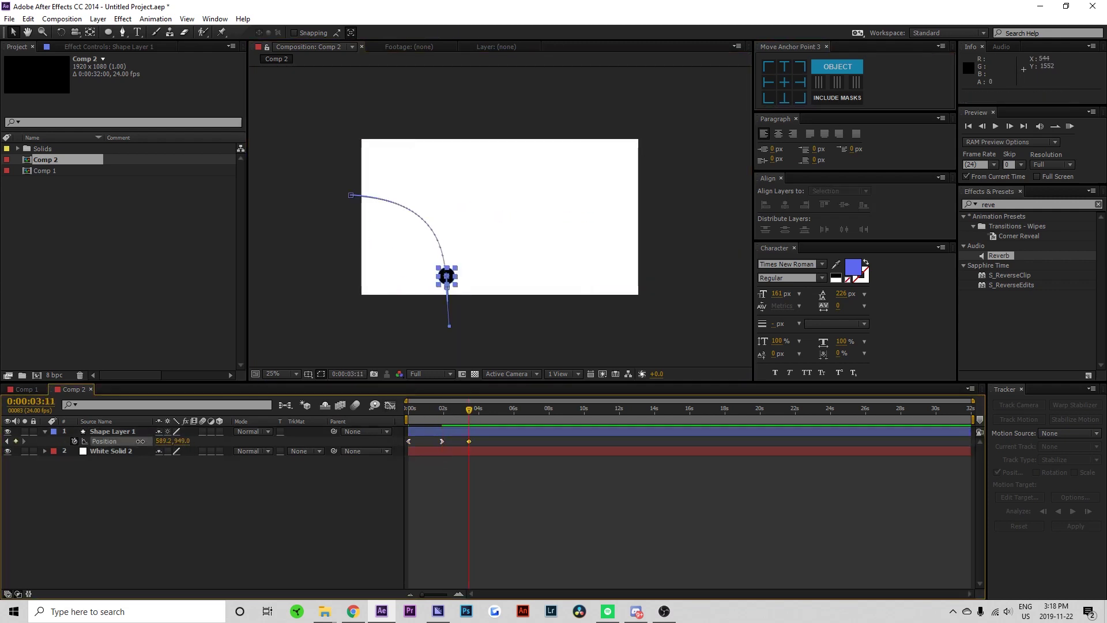
{"action": "left_click_drag", "start_coordinate": [447, 286], "coordinate": [528, 289]}
{"action": "left_click_drag", "start_coordinate": [475, 409], "coordinate": [458, 409]}
{"action": "left_click_drag", "start_coordinate": [482, 286], "coordinate": [481, 250]}
Ease the speed at the bounce's peak keyframe to about 0 px/sec in the speed graph, peaking sharply at both landings.
{"action": "left_click", "coordinate": [390, 406]}
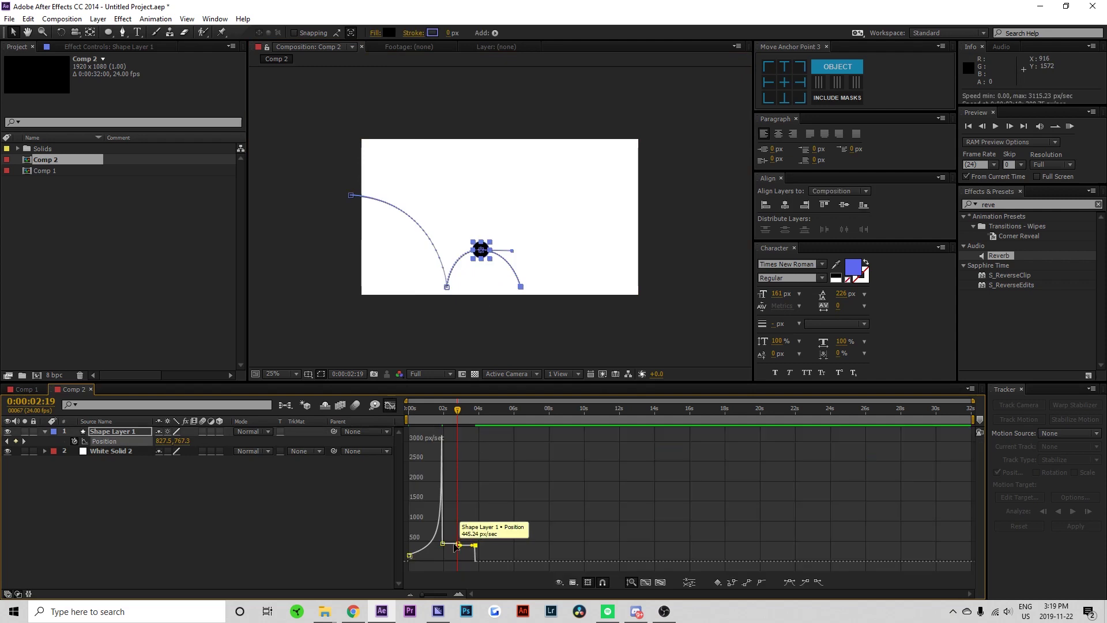
{"action": "left_click_drag", "start_coordinate": [458, 541], "coordinate": [445, 561]}
Run RAM previews of the arcing bounce in Comp 2, replaying it from 0:00:00:00.
{"action": "left_click", "coordinate": [1070, 126]}
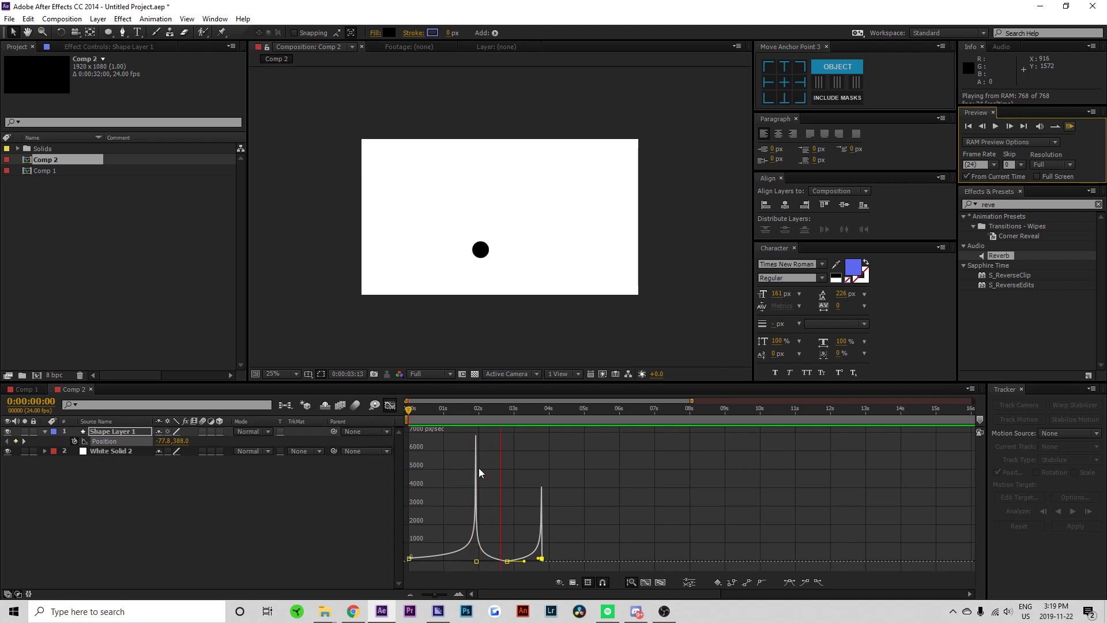
{"action": "key", "text": "space"}
{"action": "left_click_drag", "start_coordinate": [471, 407], "coordinate": [375, 414]}
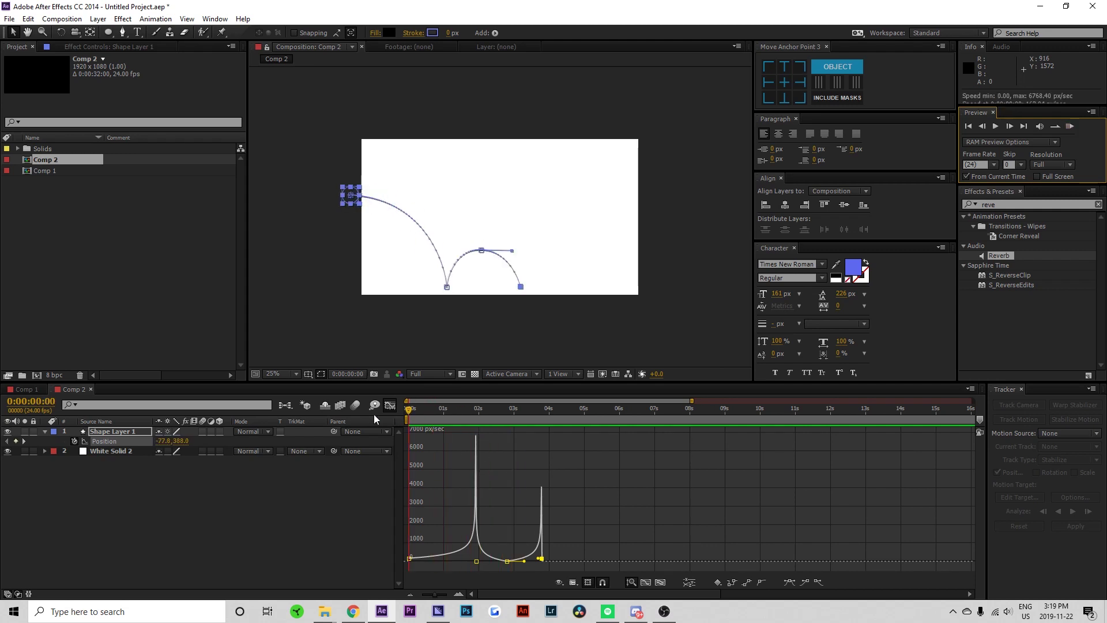
{"action": "left_click", "coordinate": [1071, 129]}
{"action": "left_click", "coordinate": [1071, 131]}
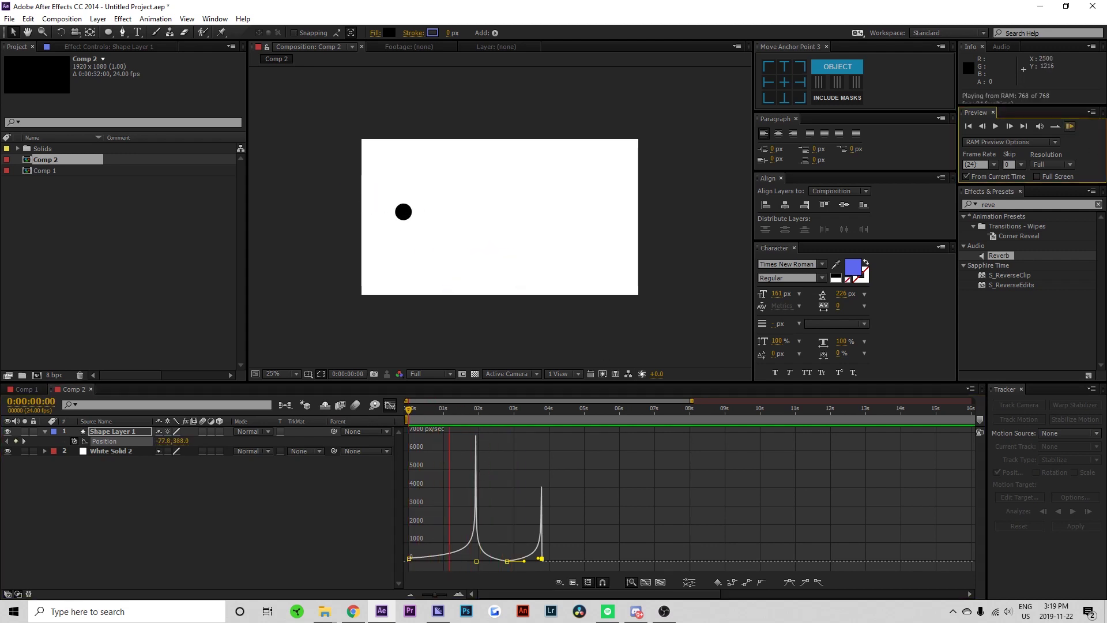
{"action": "key", "text": "space"}
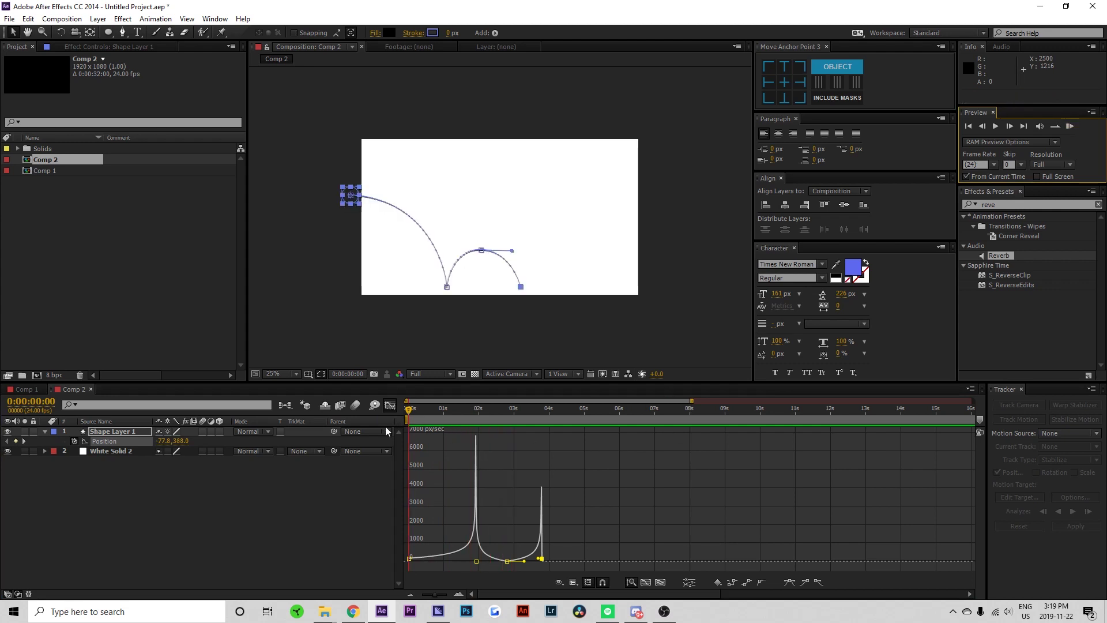
Draw a nearly horizontal straight line across the Comp 2 frame with the Pen tool.
{"action": "left_click", "coordinate": [394, 408]}
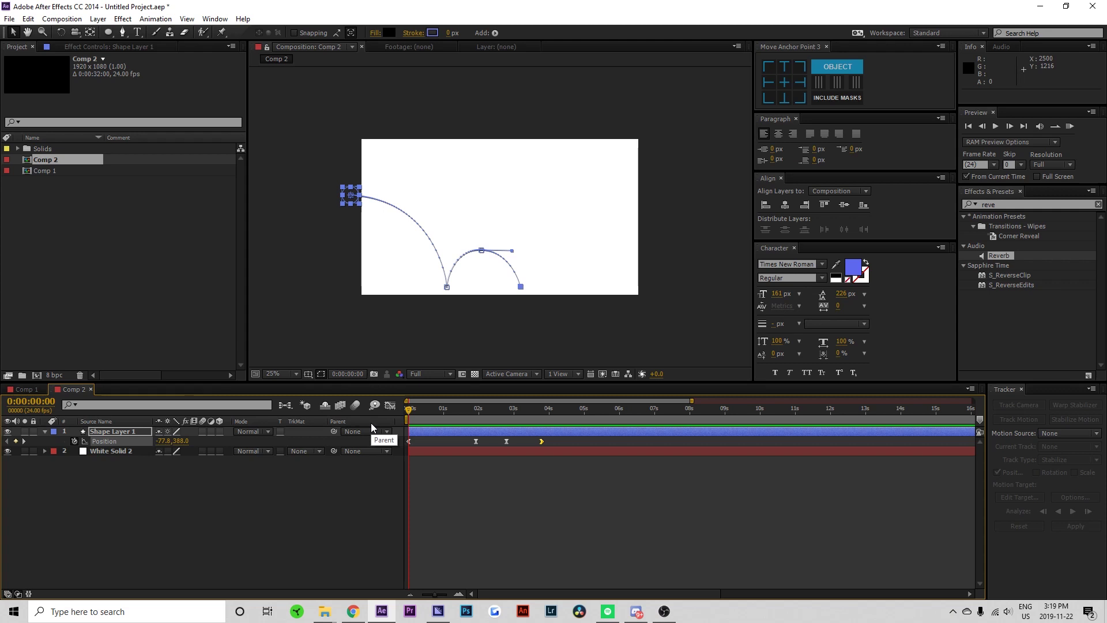
{"action": "left_click", "coordinate": [341, 355]}
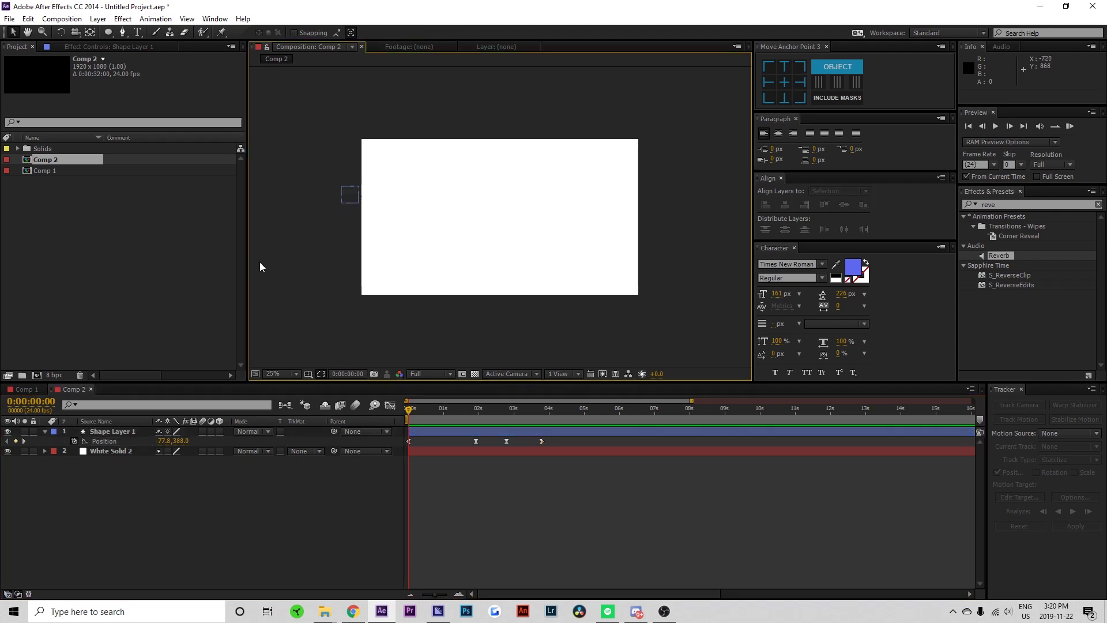
{"action": "left_click", "coordinate": [111, 33]}
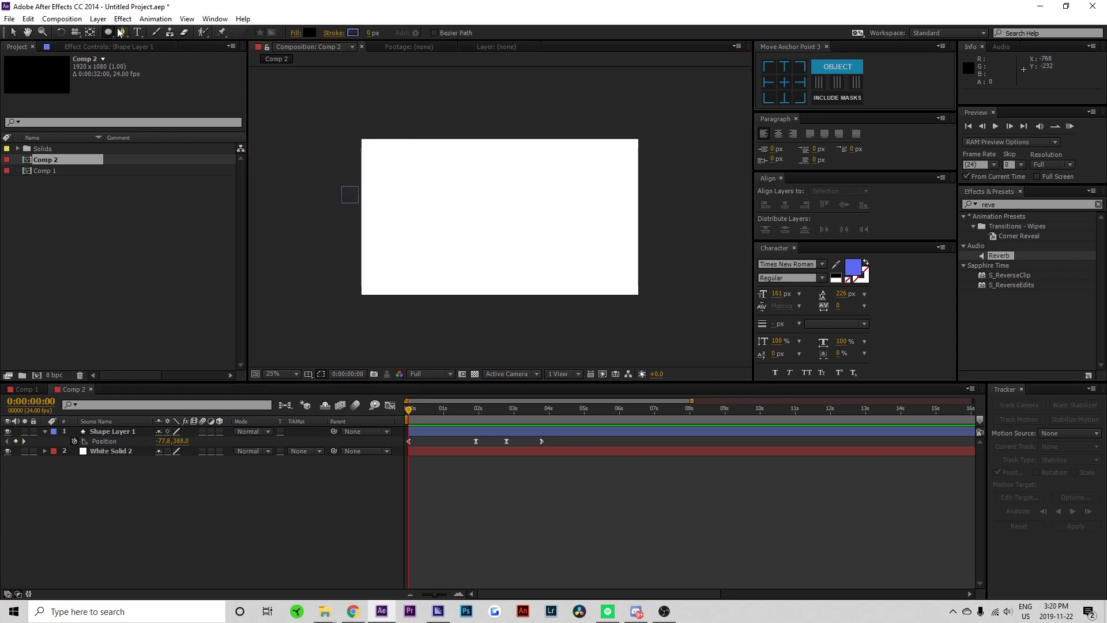
{"action": "left_click", "coordinate": [125, 33]}
{"action": "left_click", "coordinate": [370, 211]}
{"action": "left_click", "coordinate": [624, 207]}
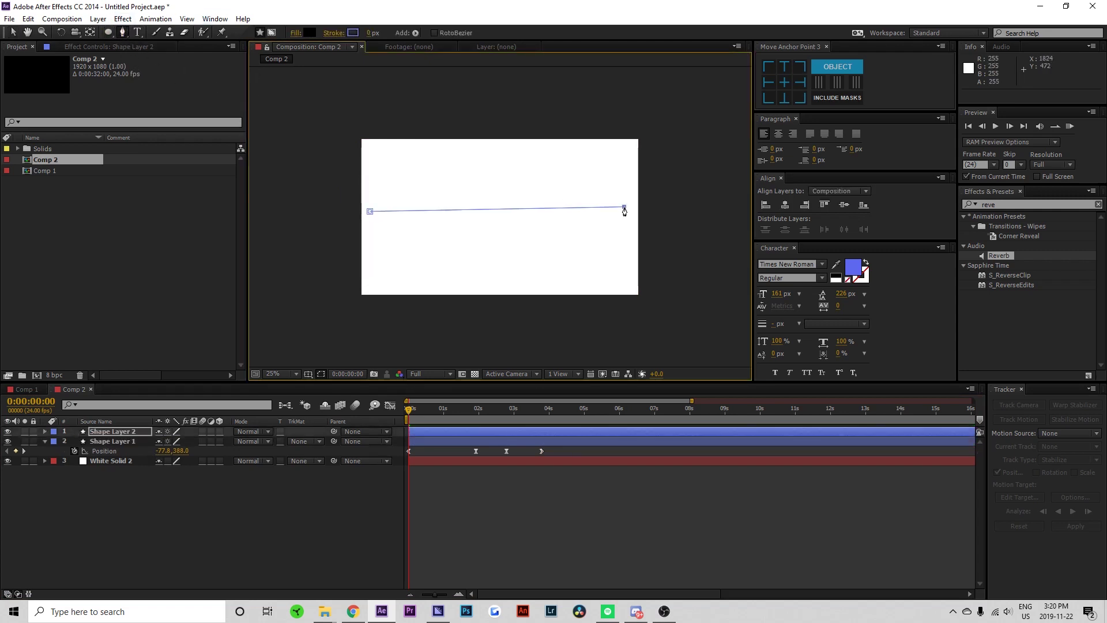
{"action": "left_click_drag", "start_coordinate": [626, 207], "coordinate": [631, 211]}
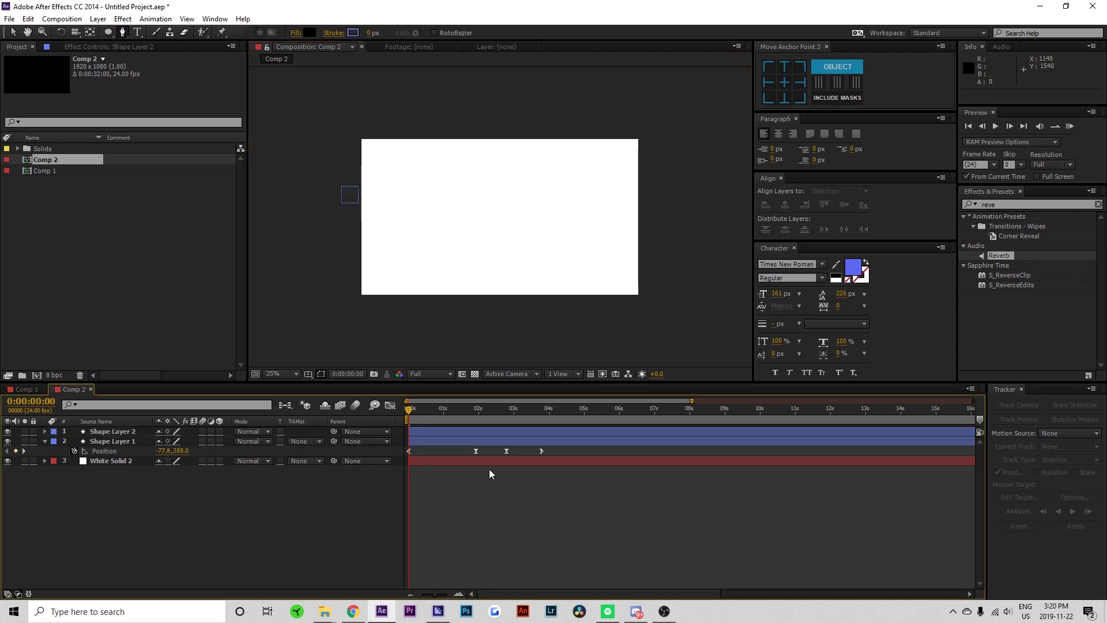
Shorten the outgoing ease at Shape Layer 1's first Position keyframe until the speed runs flat, then lengthen it again.
{"action": "left_click", "coordinate": [476, 442]}
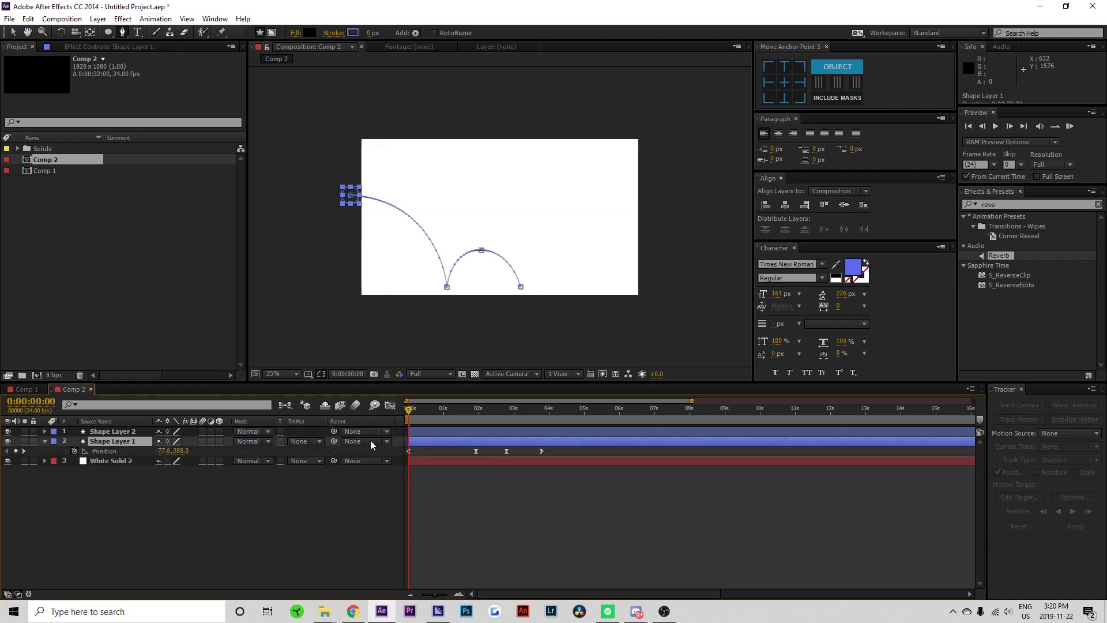
{"action": "left_click", "coordinate": [410, 451]}
{"action": "left_click", "coordinate": [392, 407]}
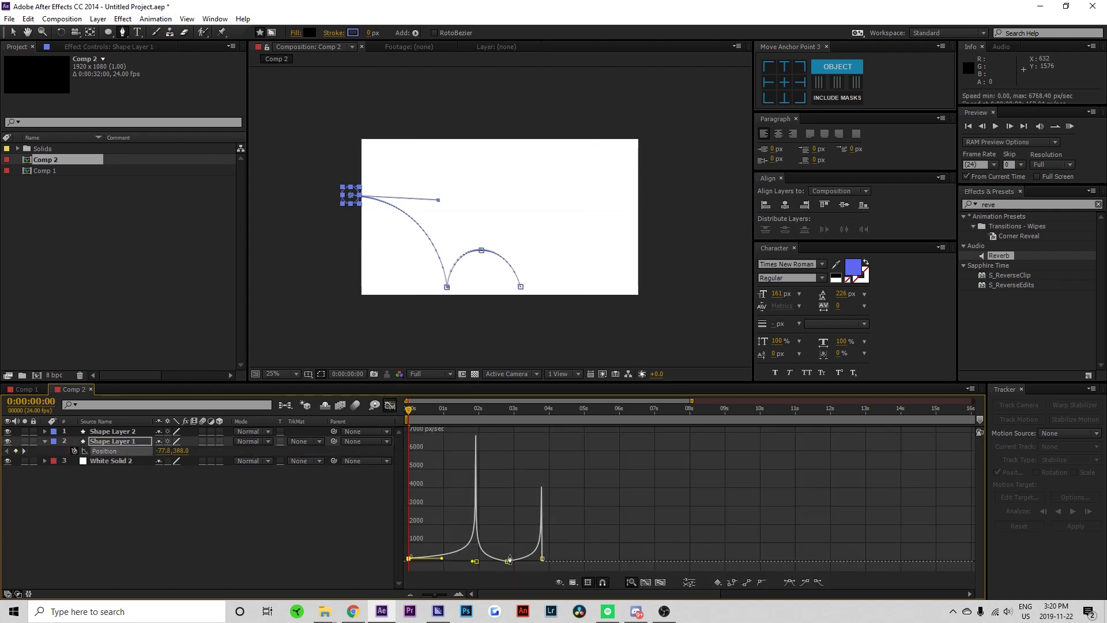
{"action": "left_click_drag", "start_coordinate": [443, 558], "coordinate": [390, 559]}
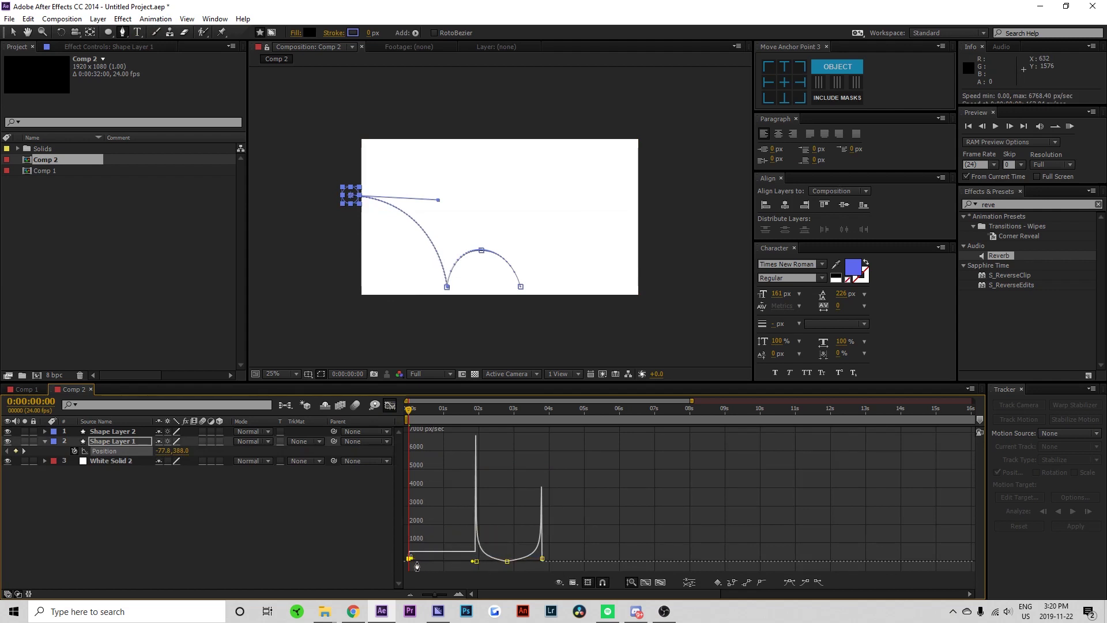
{"action": "left_click_drag", "start_coordinate": [412, 565], "coordinate": [477, 569]}
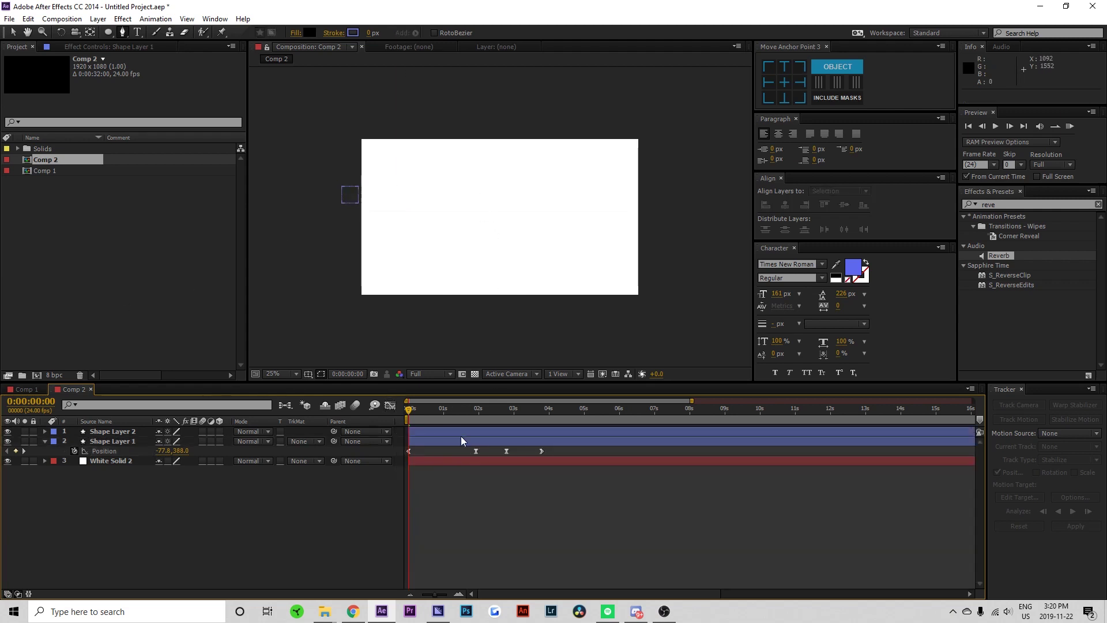
Run a RAM preview of the ball's motion in Comp 2 from 0:00:00:00.
{"action": "left_click_drag", "start_coordinate": [426, 402], "coordinate": [405, 425]}
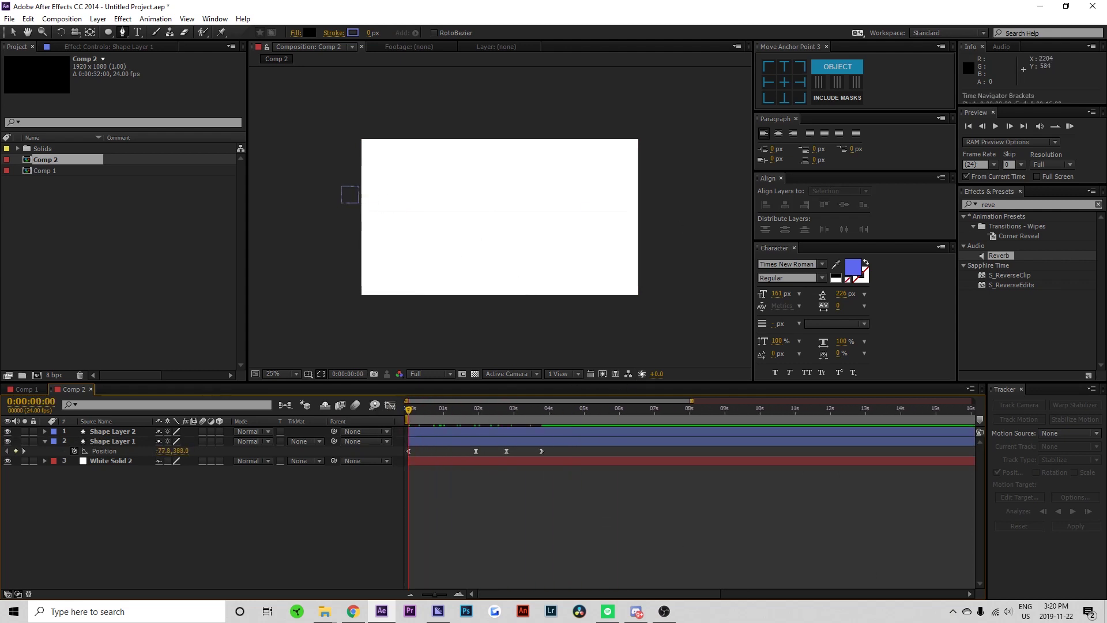
{"action": "left_click", "coordinate": [1070, 126]}
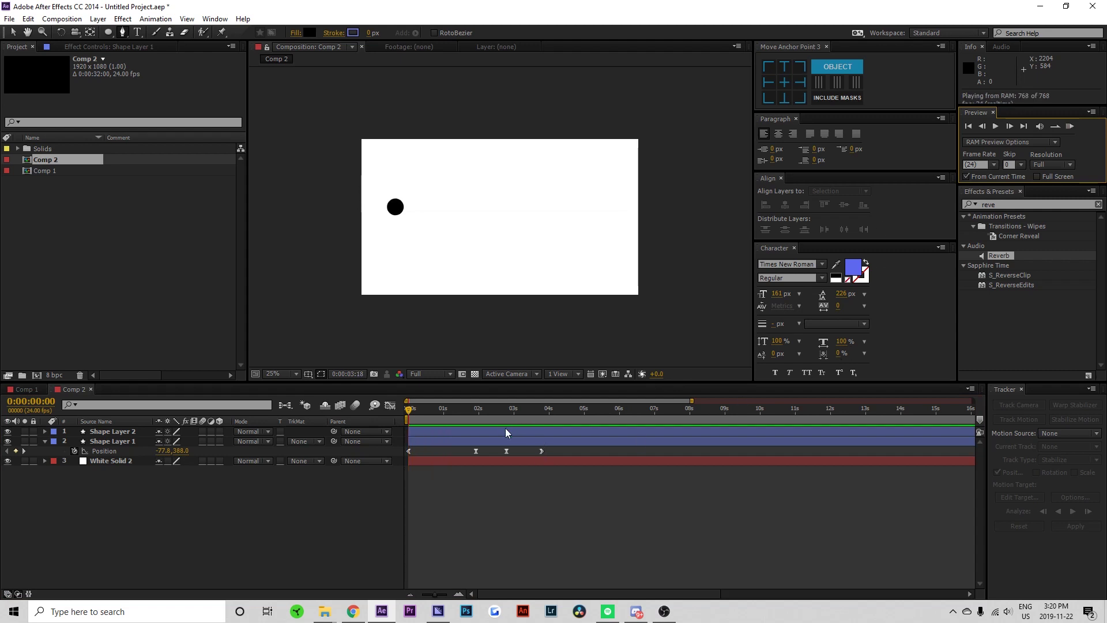
{"action": "key", "text": "space"}
Delete every Position keyframe of Shape Layer 1 after the one at 0:00:00:00.
{"action": "left_click", "coordinate": [104, 451]}
{"action": "left_click", "coordinate": [471, 515]}
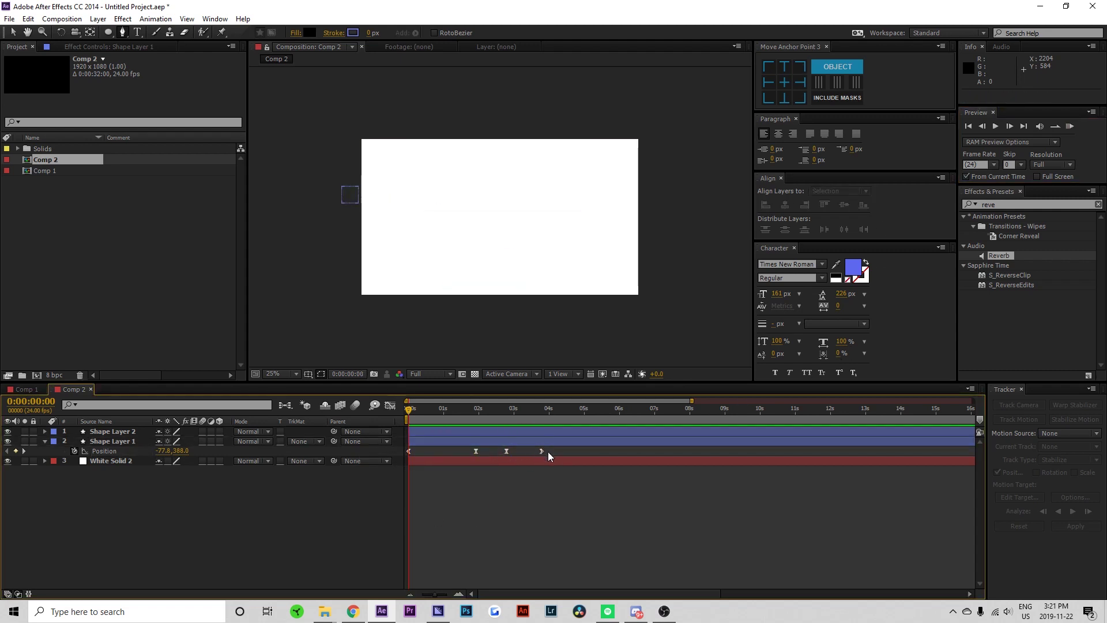
{"action": "left_click_drag", "start_coordinate": [549, 456], "coordinate": [462, 470]}
{"action": "key", "text": "Delete"}
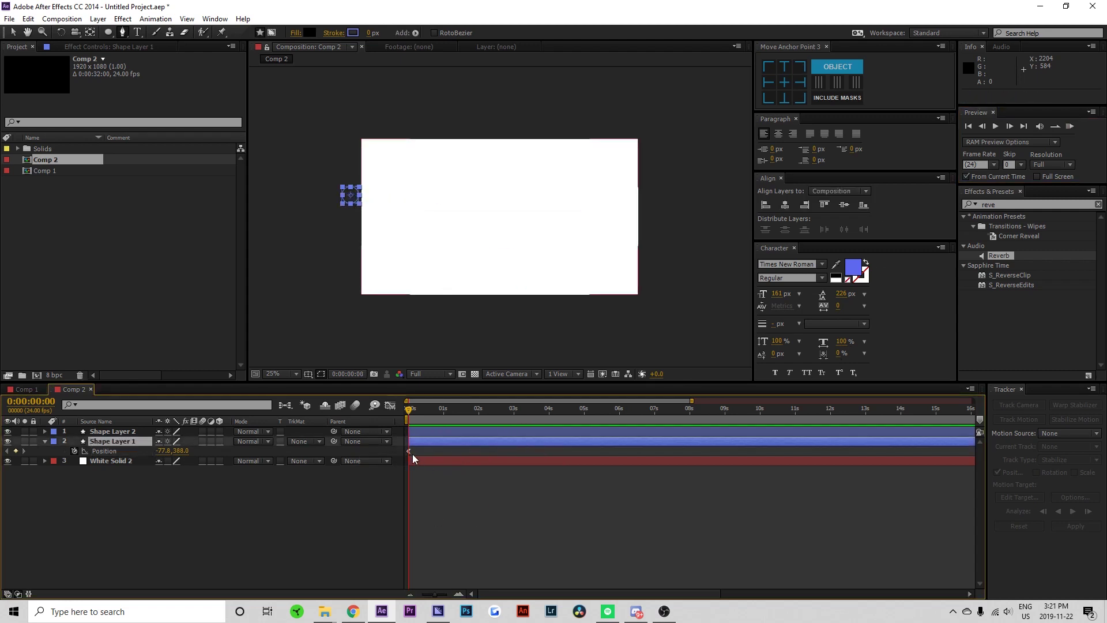
Delete the line's layer, Shape Layer 2, and return the timeline to the keyframe view.
{"action": "left_click", "coordinate": [390, 405]}
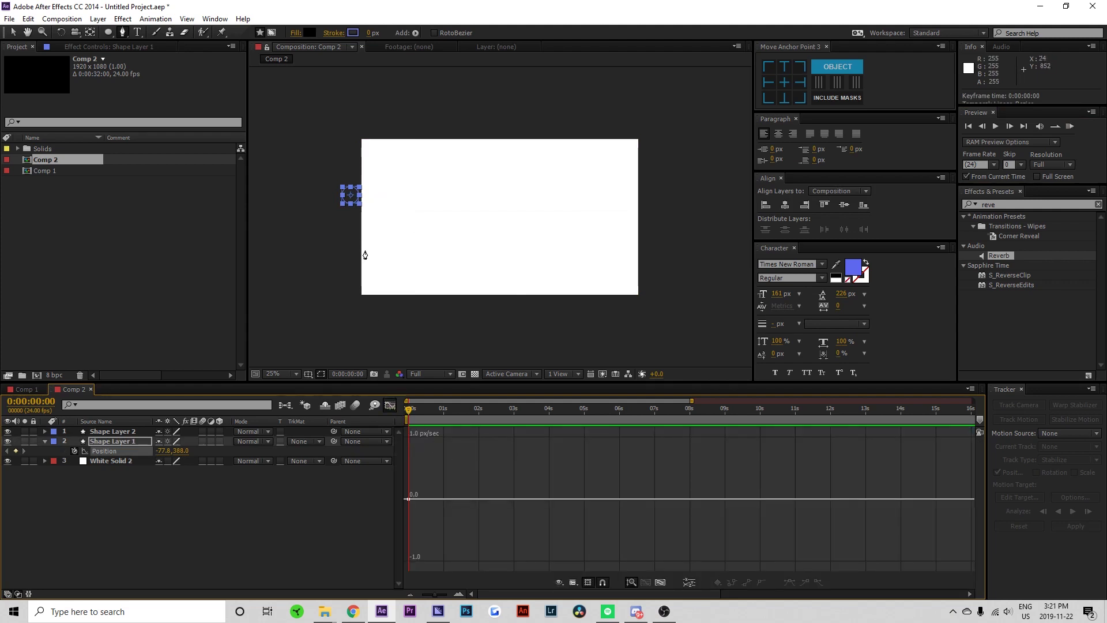
{"action": "left_click", "coordinate": [12, 32]}
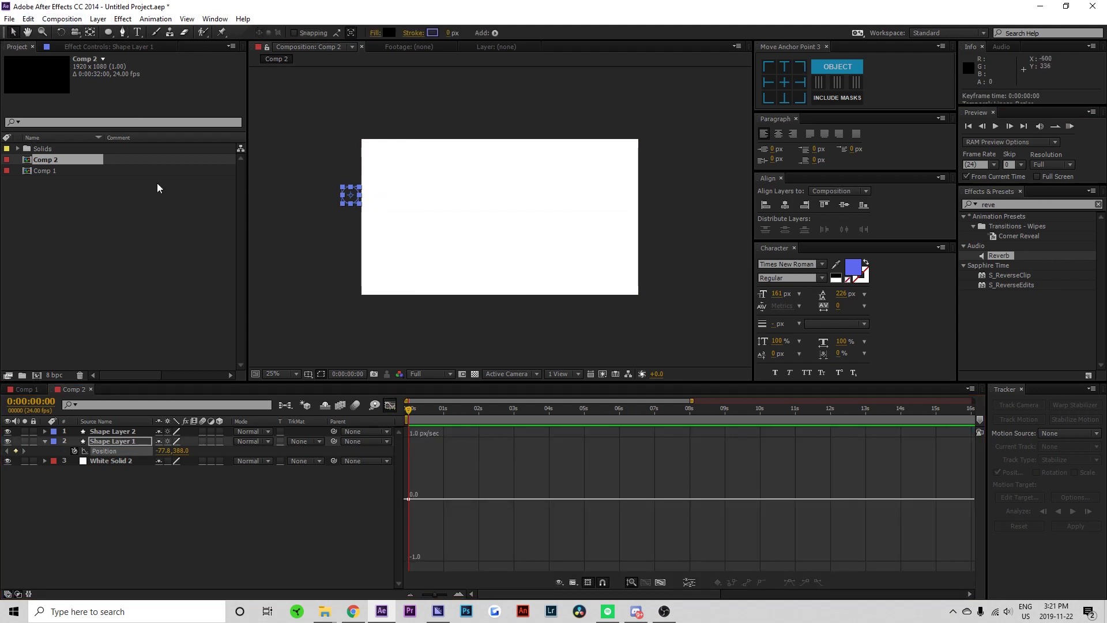
{"action": "left_click", "coordinate": [121, 431]}
{"action": "key", "text": "Delete"}
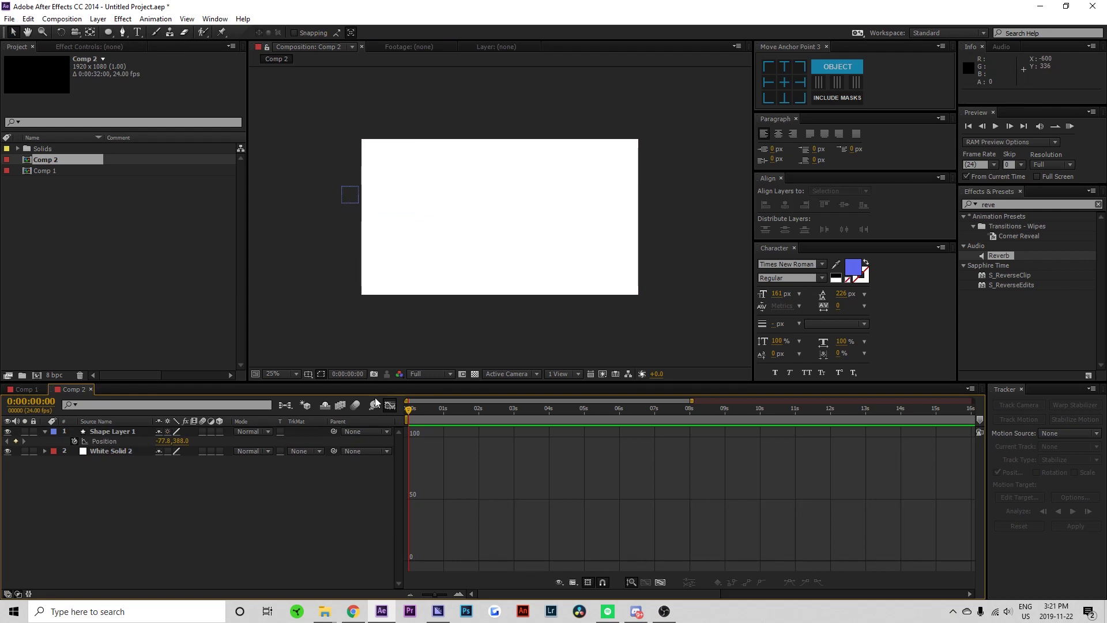
{"action": "left_click", "coordinate": [388, 406]}
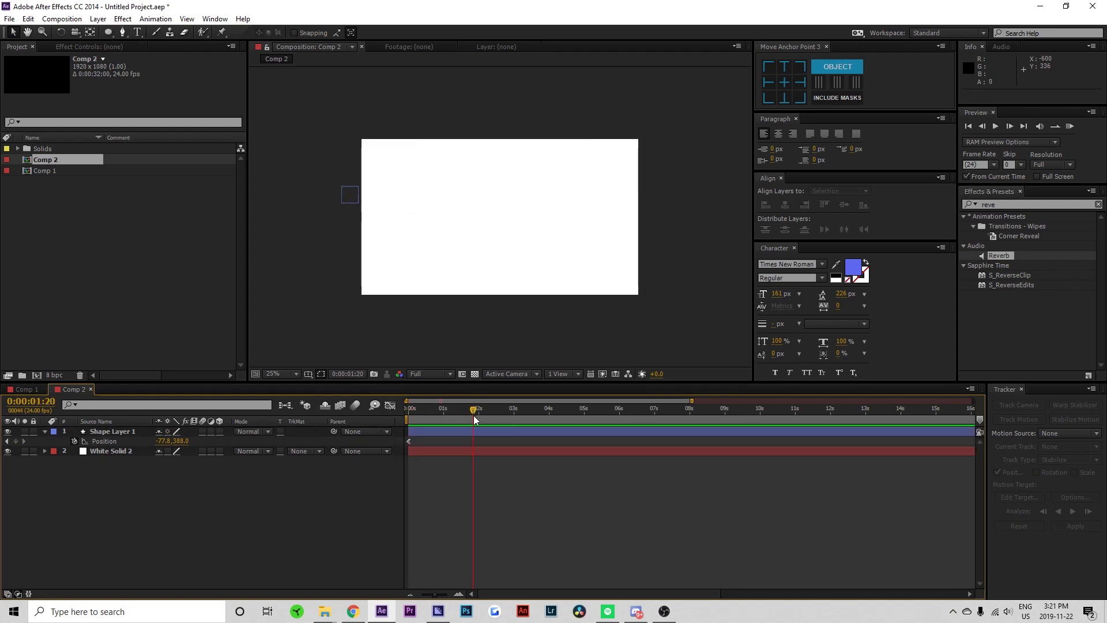
Keyframe the ball's landing on the bottom edge at 0:00:01:20 with Position 691.2, 1023.0.
{"action": "left_click_drag", "start_coordinate": [160, 443], "coordinate": [501, 490]}
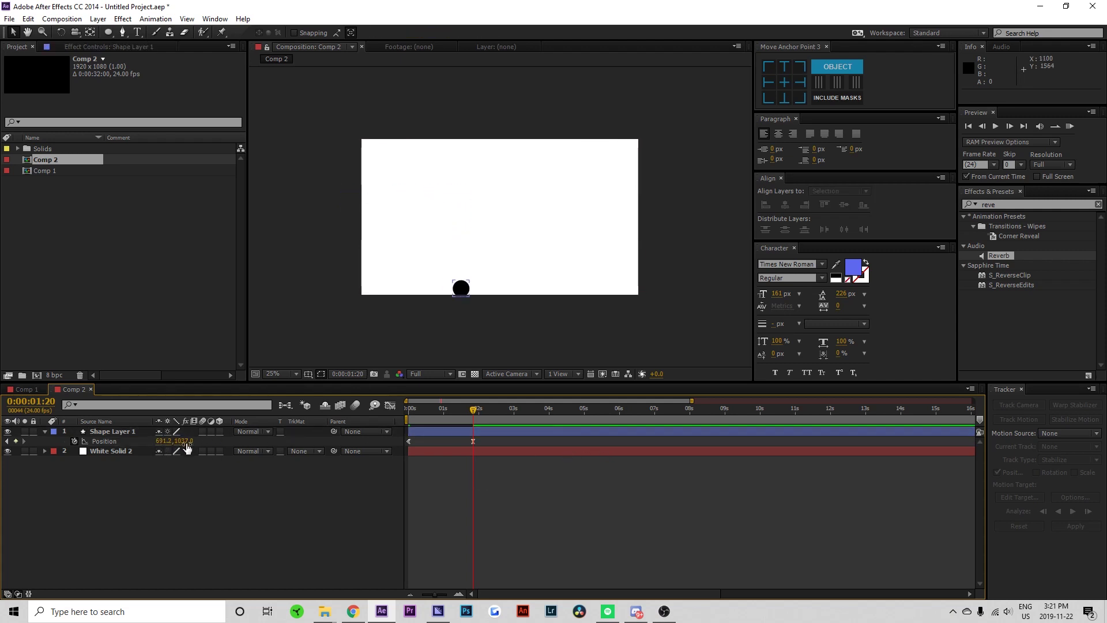
{"action": "left_click_drag", "start_coordinate": [182, 443], "coordinate": [180, 443]}
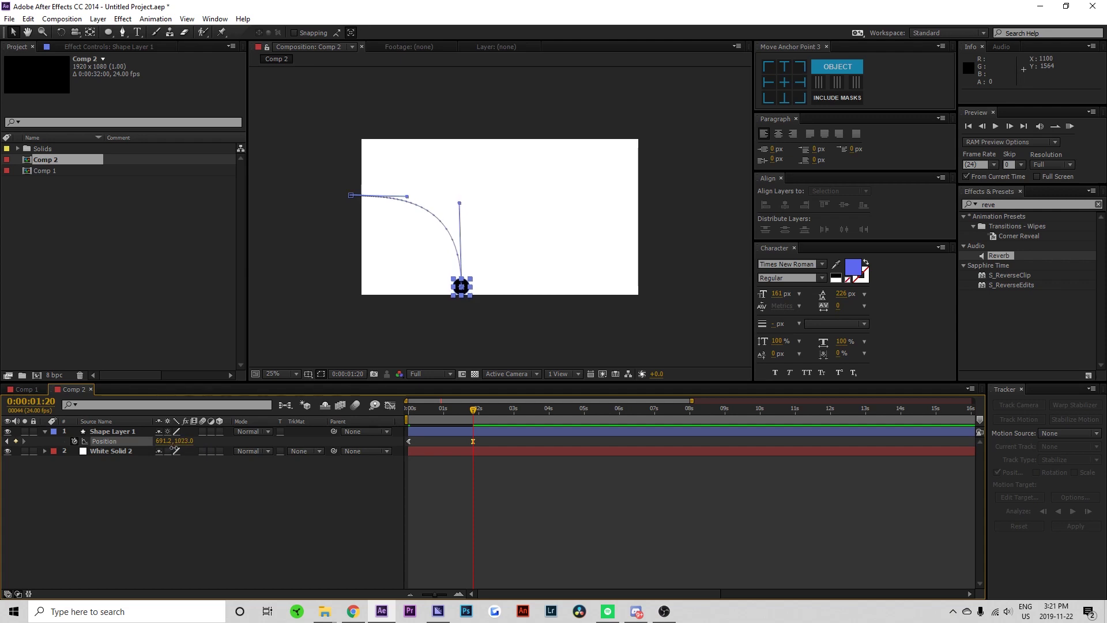
{"action": "left_click", "coordinate": [462, 482]}
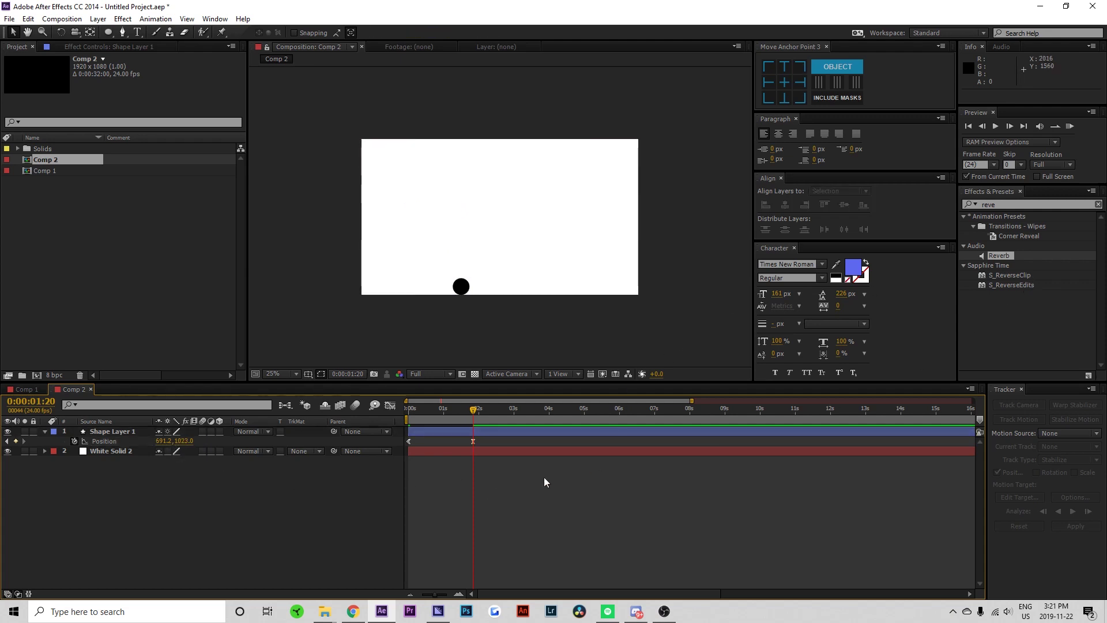
Check the combined Position speed graph and separate Shape Layer 1's Position into X and Y dimensions.
{"action": "left_click_drag", "start_coordinate": [471, 419], "coordinate": [413, 451]}
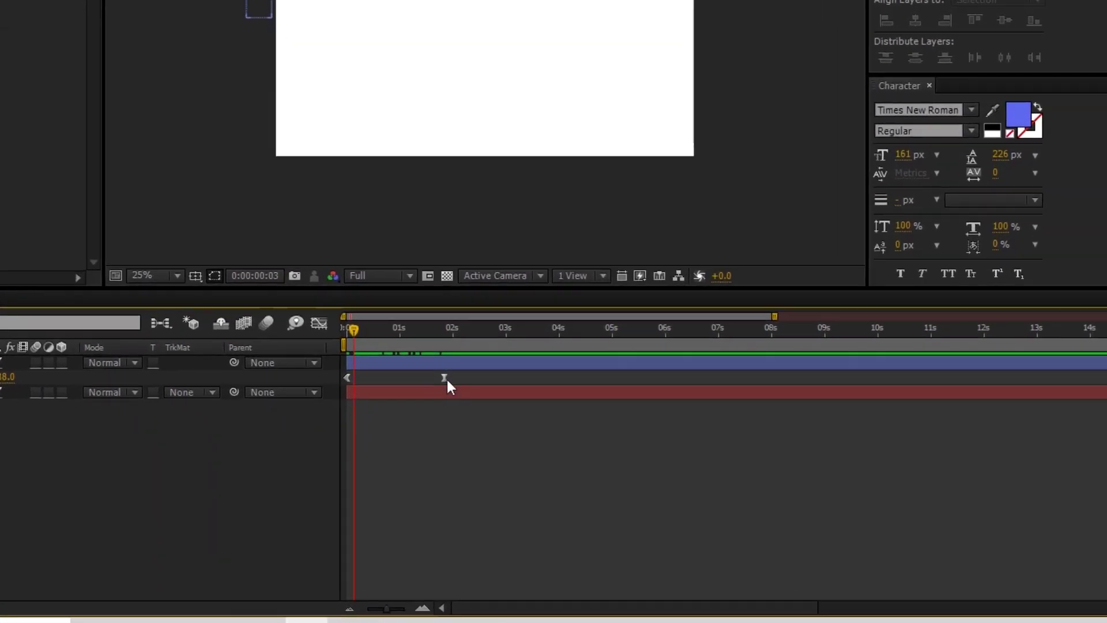
{"action": "left_click", "coordinate": [455, 406]}
{"action": "left_click", "coordinate": [350, 359]}
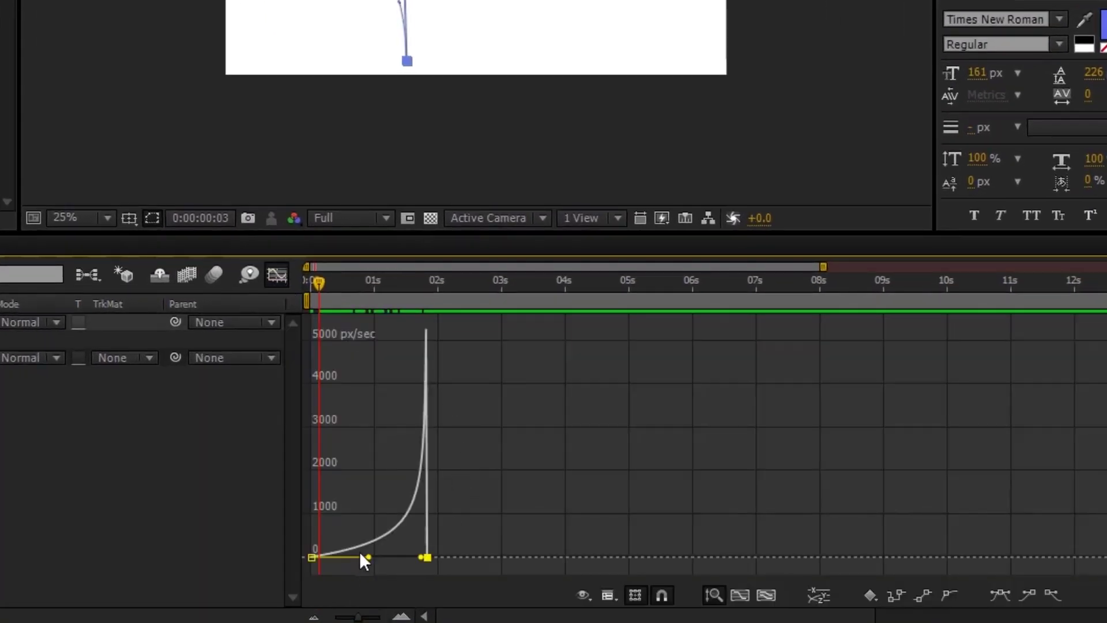
{"action": "left_click", "coordinate": [271, 278]}
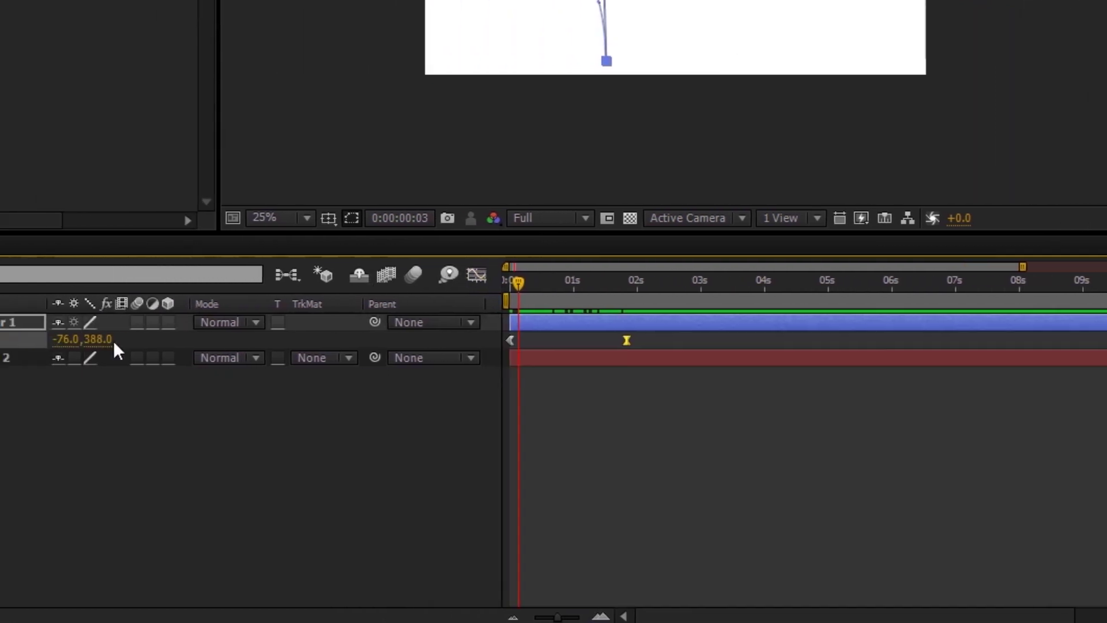
{"action": "right_click", "coordinate": [240, 342]}
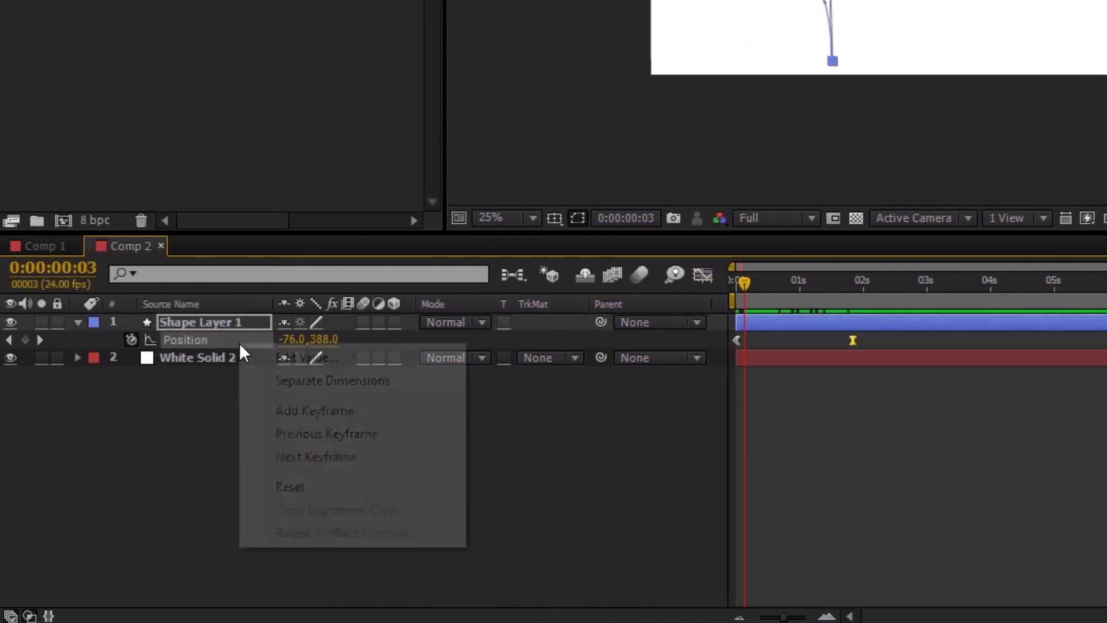
{"action": "left_click", "coordinate": [324, 381]}
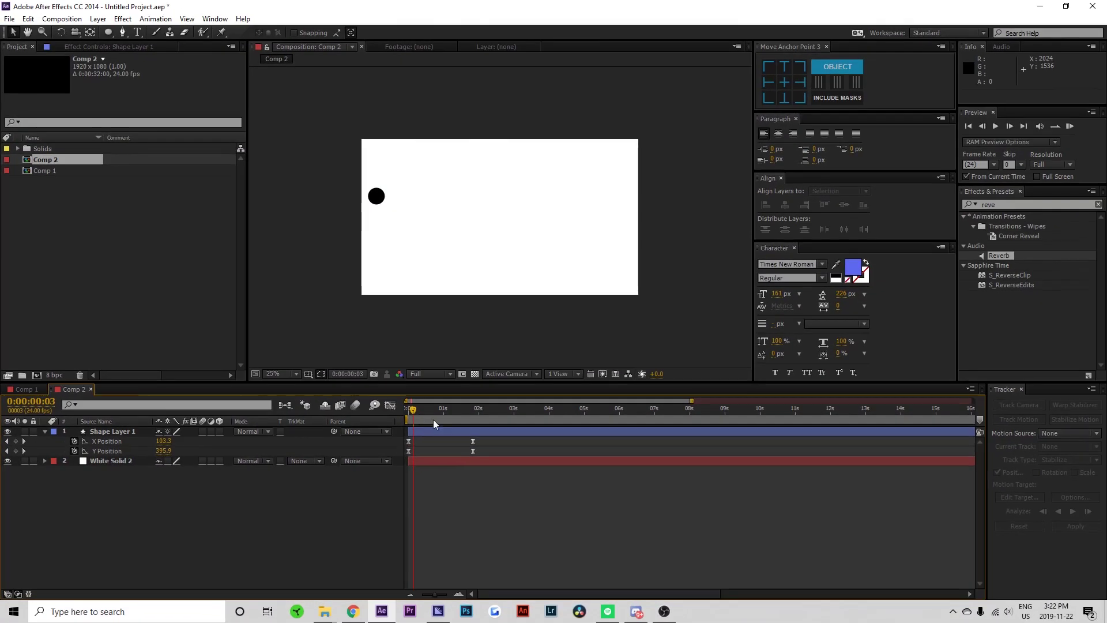
Return to 0:00:00:00 and show the X Position and Y Position speed curves together in the graph editor.
{"action": "left_click_drag", "start_coordinate": [552, 361], "coordinate": [586, 374]}
{"action": "left_click_drag", "start_coordinate": [442, 425], "coordinate": [416, 451]}
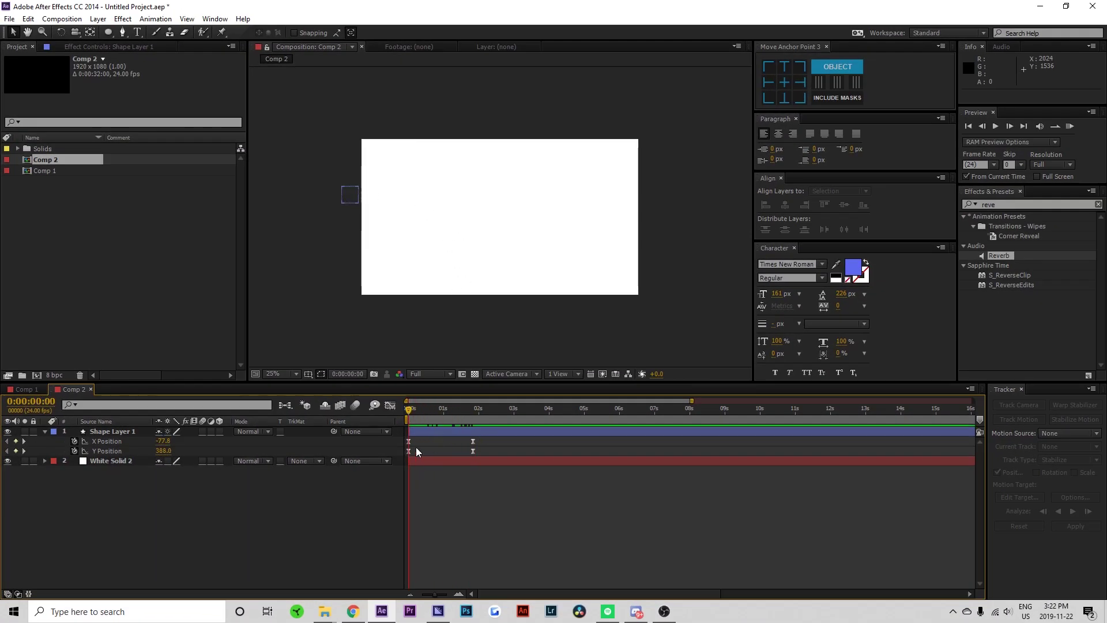
{"action": "left_click", "coordinate": [472, 446]}
{"action": "left_click_drag", "start_coordinate": [485, 446], "coordinate": [459, 458]}
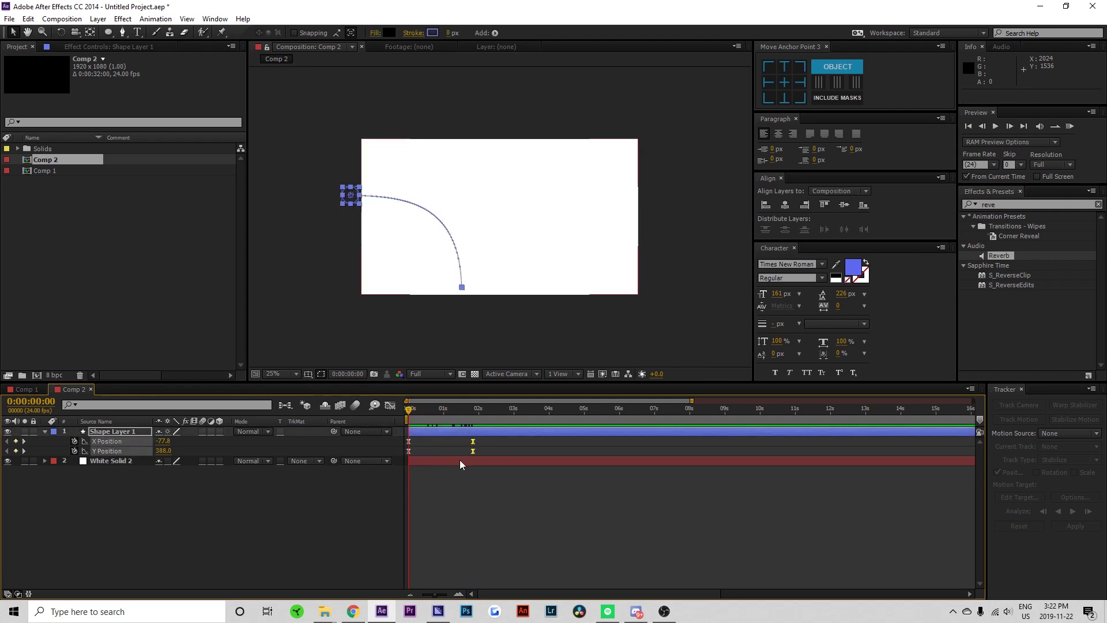
{"action": "left_click", "coordinate": [393, 407]}
{"action": "left_click", "coordinate": [536, 491]}
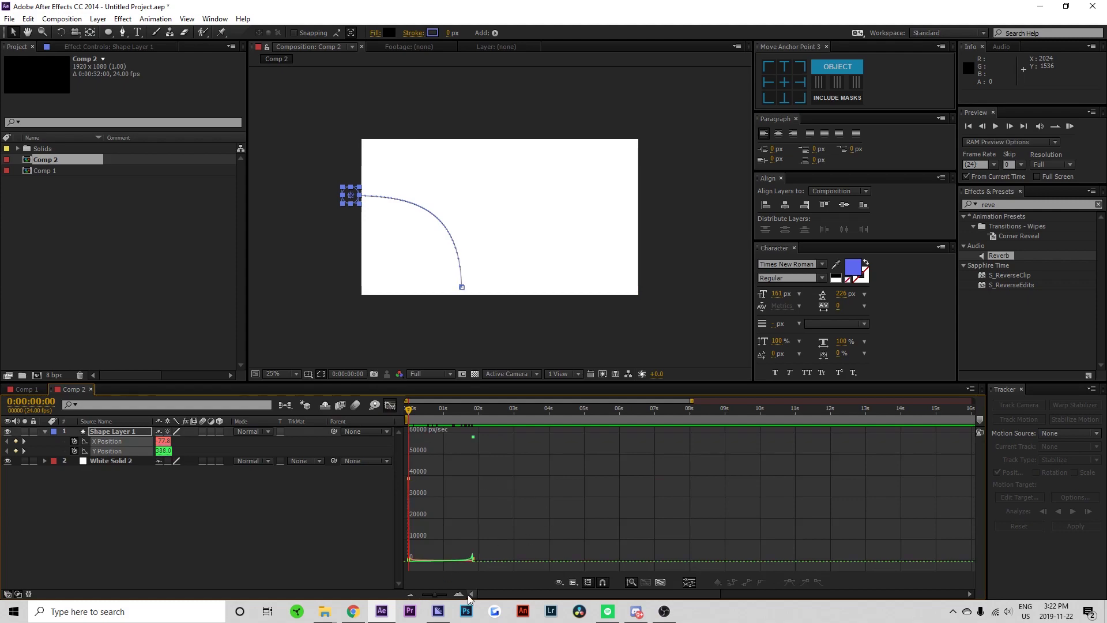
Lower the extreme X and Y Position speeds at the start and landing keyframes, straightening the motion path.
{"action": "left_click_drag", "start_coordinate": [473, 436], "coordinate": [462, 579]}
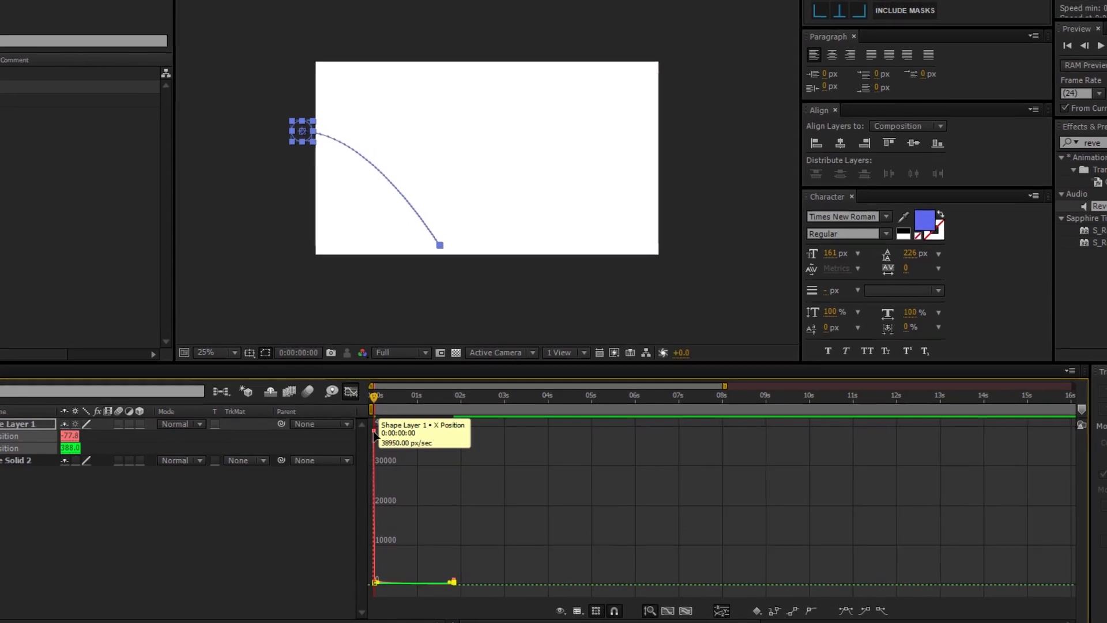
{"action": "left_click_drag", "start_coordinate": [373, 432], "coordinate": [368, 584]}
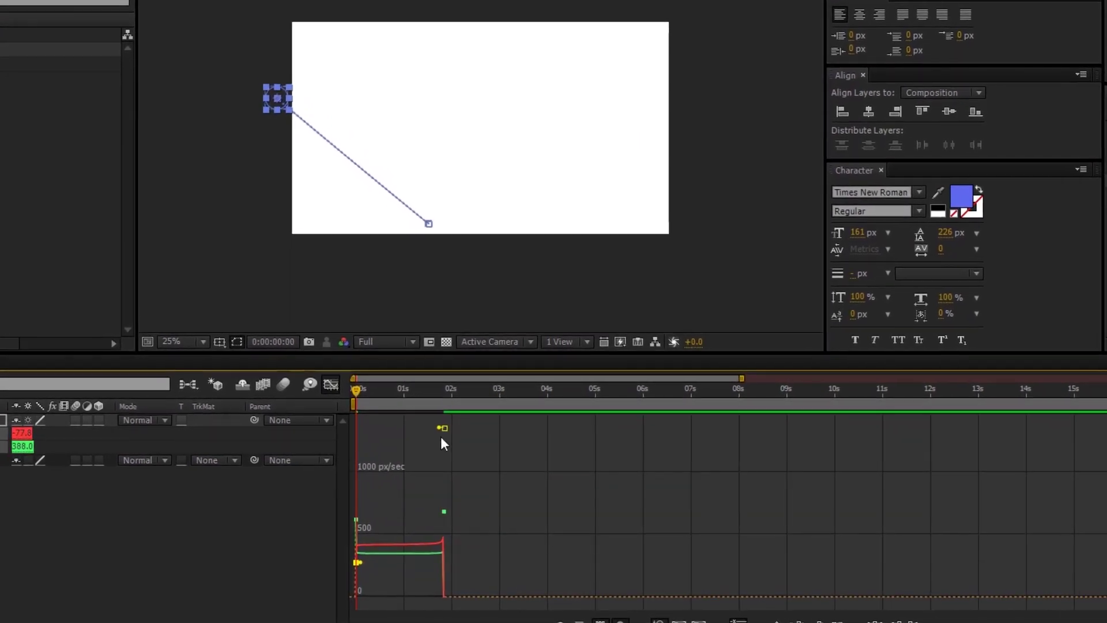
{"action": "left_click_drag", "start_coordinate": [442, 429], "coordinate": [441, 604]}
{"action": "left_click_drag", "start_coordinate": [338, 531], "coordinate": [340, 607]}
{"action": "left_click", "coordinate": [440, 605]}
{"action": "left_click_drag", "start_coordinate": [436, 605], "coordinate": [437, 611]}
{"action": "left_click", "coordinate": [456, 571]}
Isolate the X Position speed graph and level its landing keyframe at 0 px/sec for a constant speed between keyframes.
{"action": "left_click", "coordinate": [2, 521]}
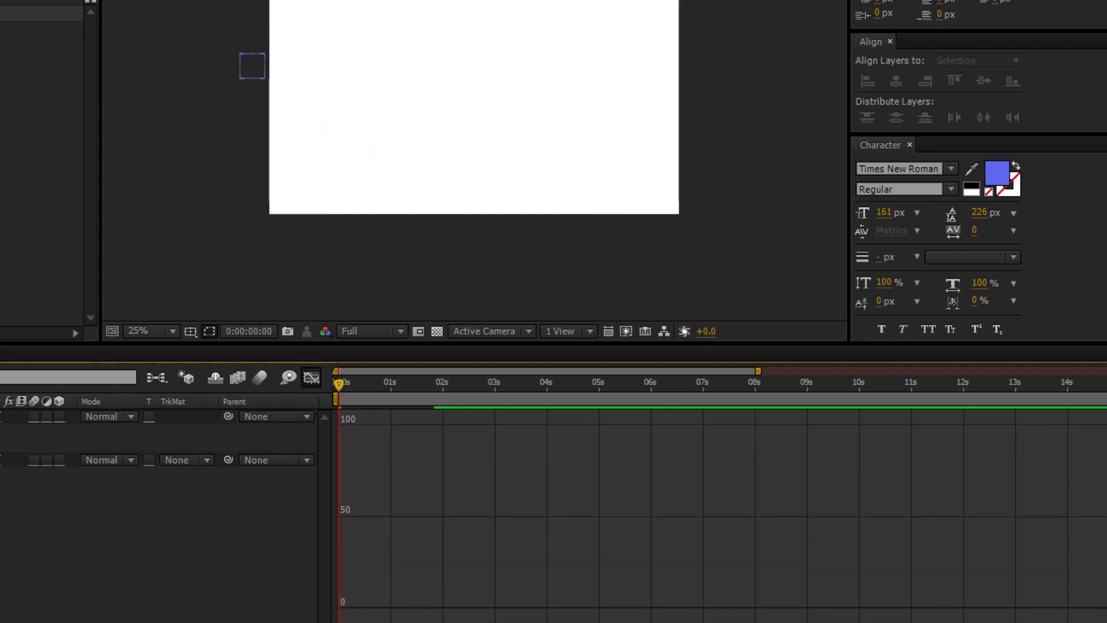
{"action": "left_click", "coordinate": [0, 430]}
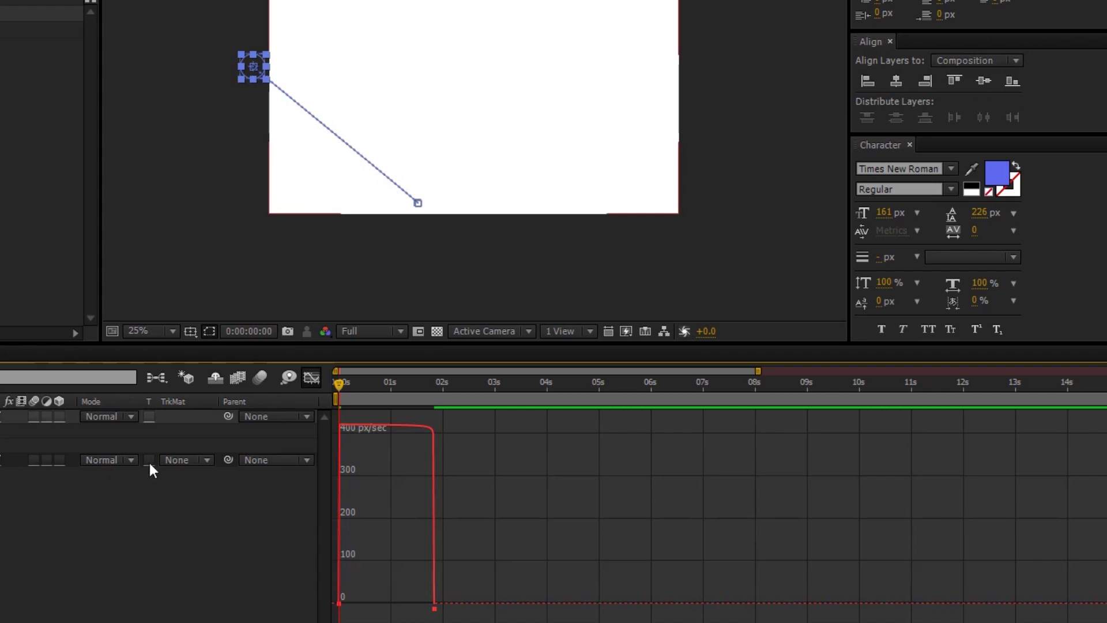
{"action": "left_click", "coordinate": [395, 425]}
{"action": "left_click_drag", "start_coordinate": [433, 608], "coordinate": [434, 603]}
{"action": "left_click", "coordinate": [475, 568]}
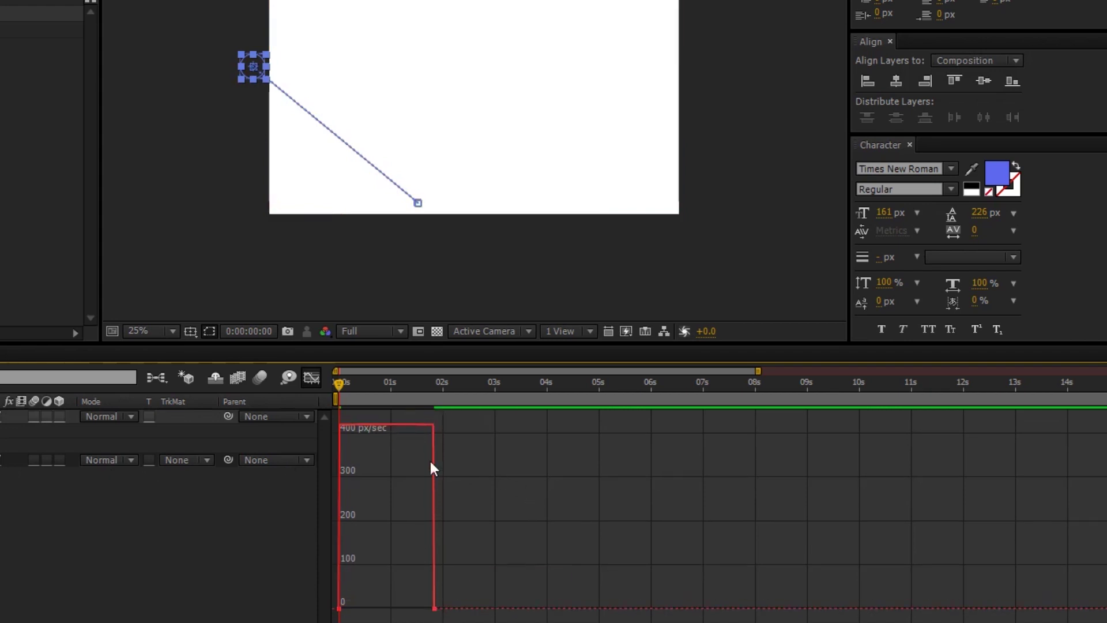
Set the Y Position start speed to 0 px/sec and lengthen its ease so the speed climbs to about 2000 px/sec at landing.
{"action": "left_click_drag", "start_coordinate": [339, 384], "coordinate": [342, 416]}
{"action": "left_click", "coordinate": [1, 445]}
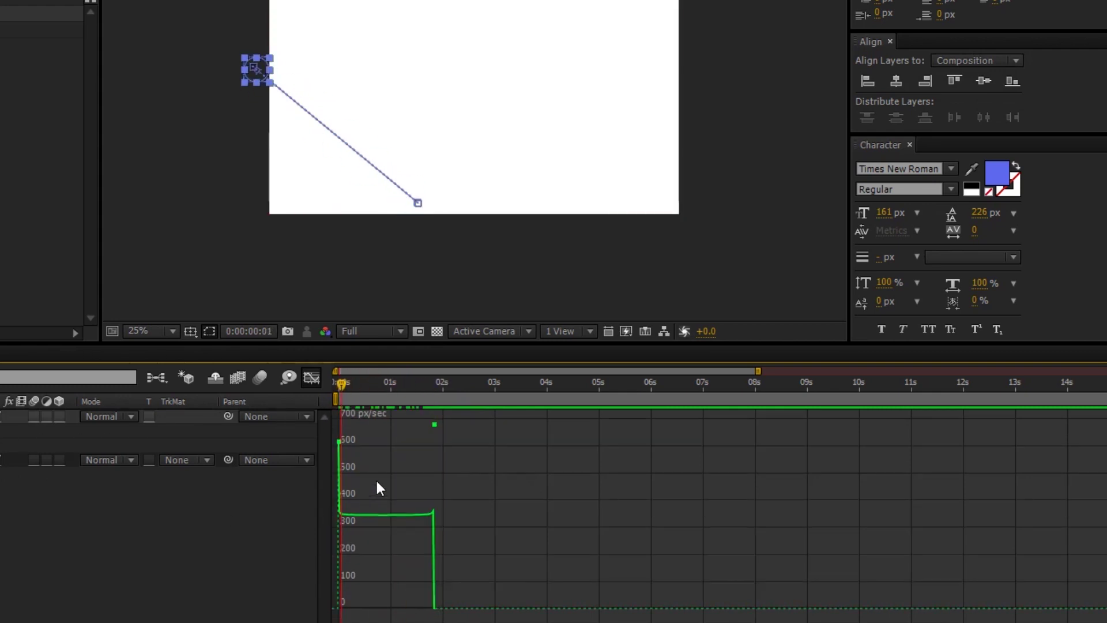
{"action": "left_click", "coordinate": [435, 425]}
{"action": "left_click", "coordinate": [339, 442], "text": "shift"}
{"action": "left_click_drag", "start_coordinate": [343, 439], "coordinate": [394, 610]}
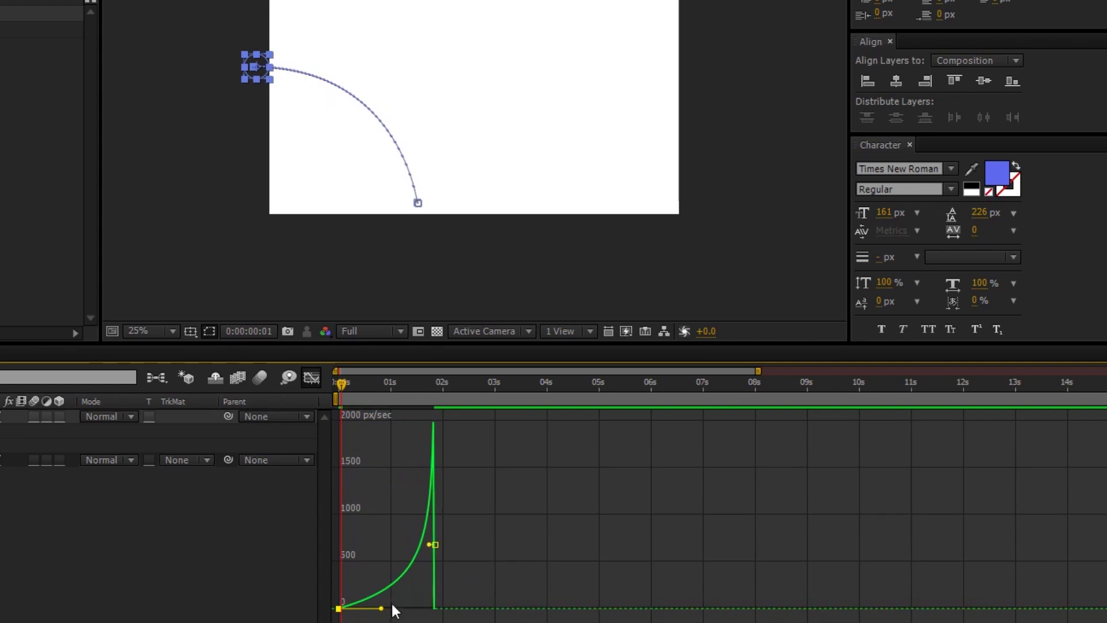
Play back the ball's first fall in Comp 2 to check the arcing motion.
{"action": "left_click", "coordinate": [593, 523]}
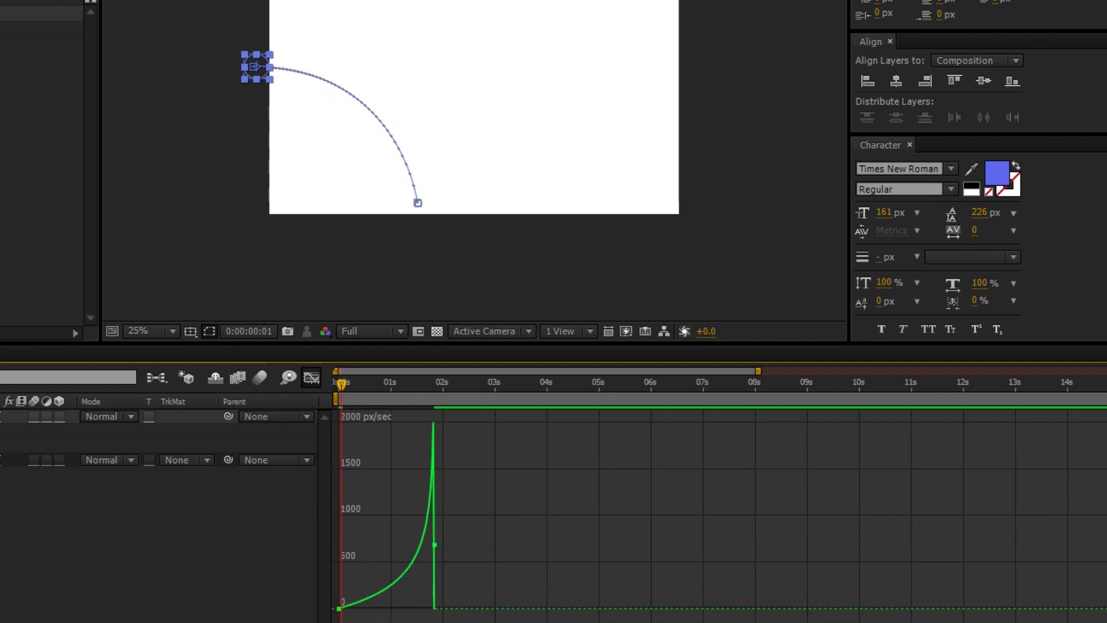
{"action": "key", "text": "space"}
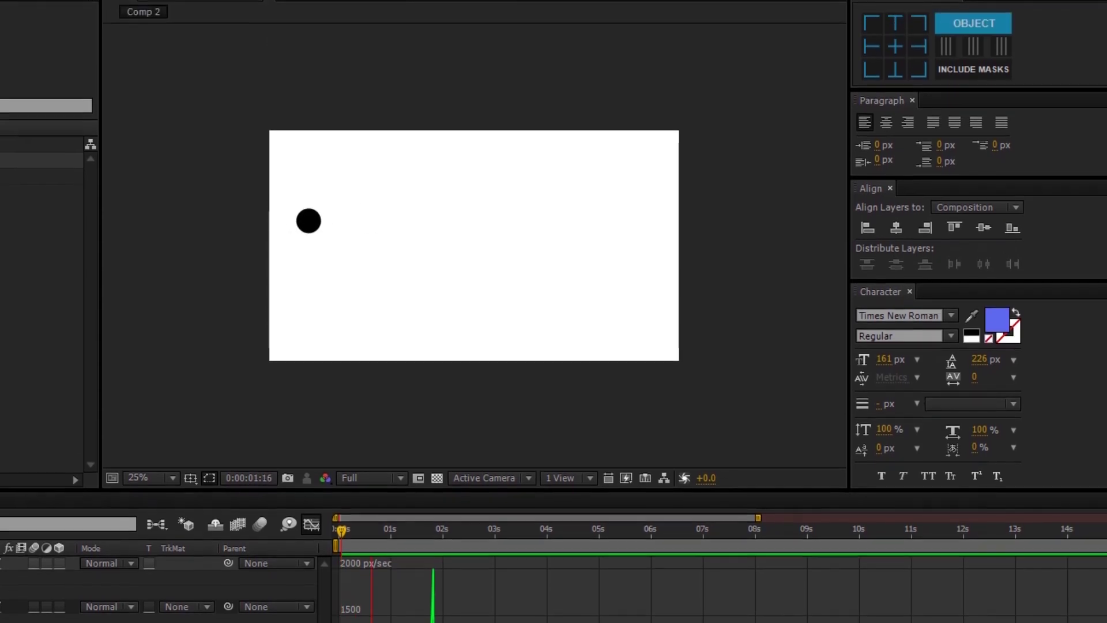
{"action": "key", "text": "space"}
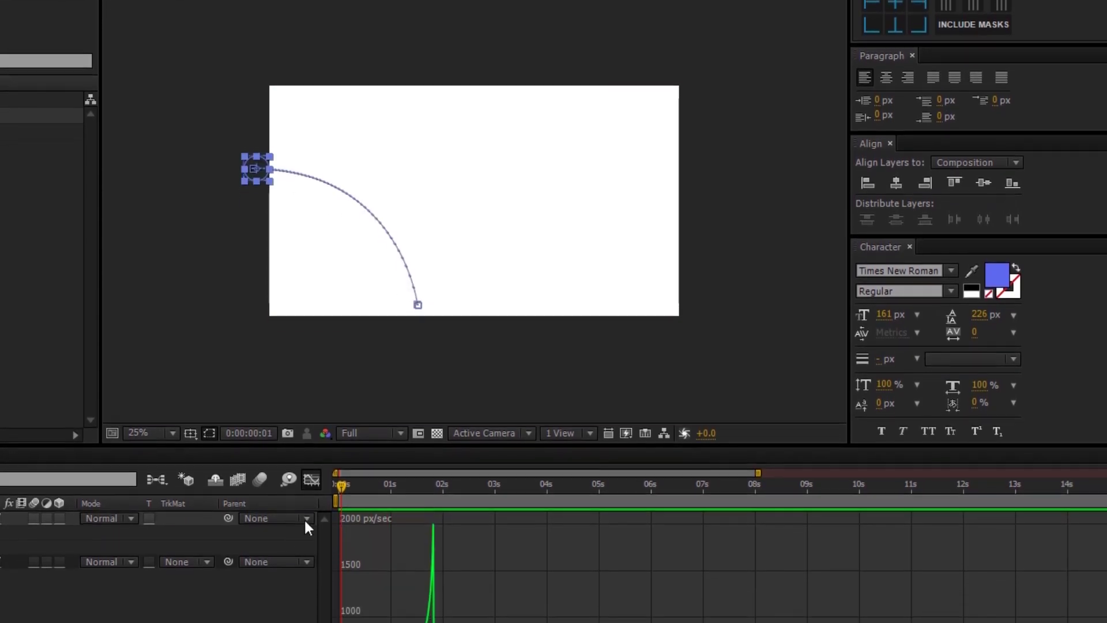
Keyframe the first bounce in the timeline: landing at 0:00:03:07 with X Position 1131.2, peak at 0:00:02:13 with Y Position 764.
{"action": "left_click", "coordinate": [312, 479]}
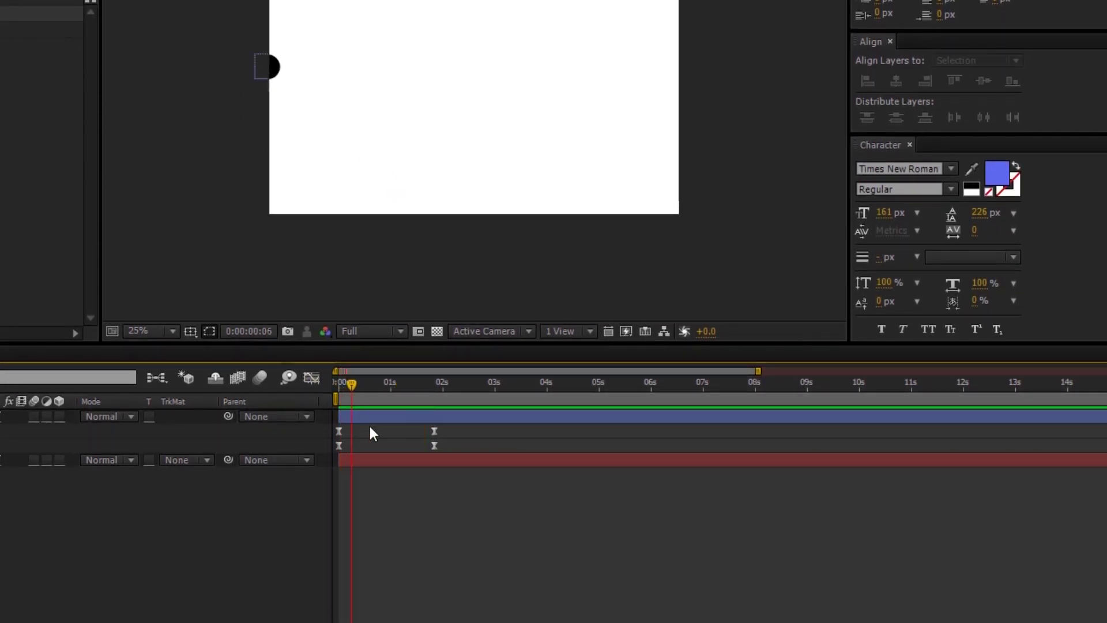
{"action": "left_click_drag", "start_coordinate": [352, 433], "coordinate": [523, 458]}
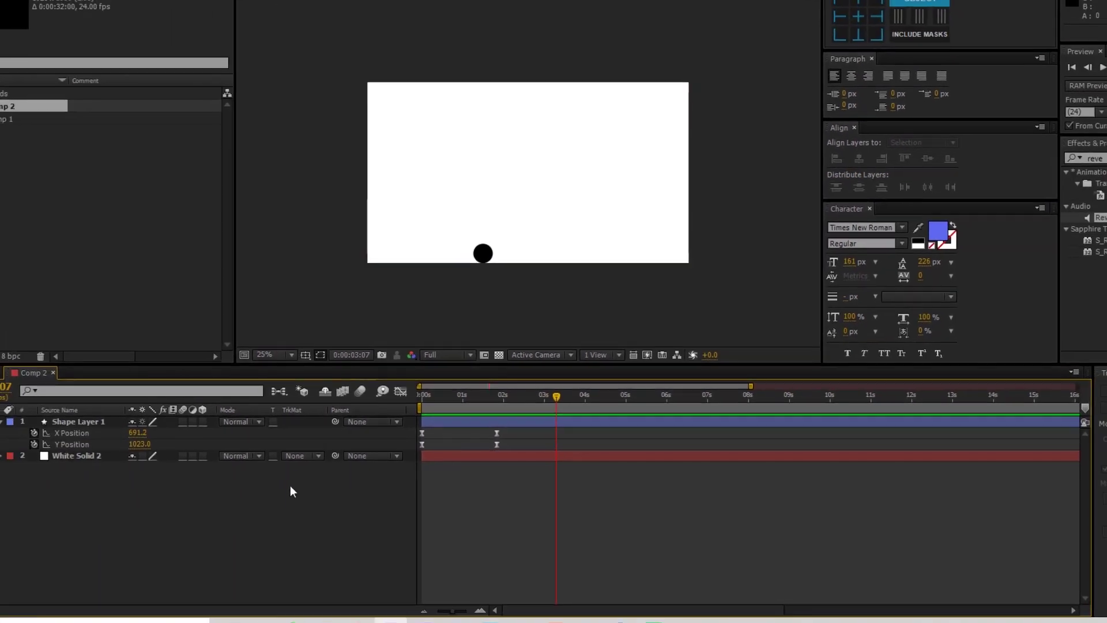
{"action": "left_click_drag", "start_coordinate": [163, 438], "coordinate": [464, 456]}
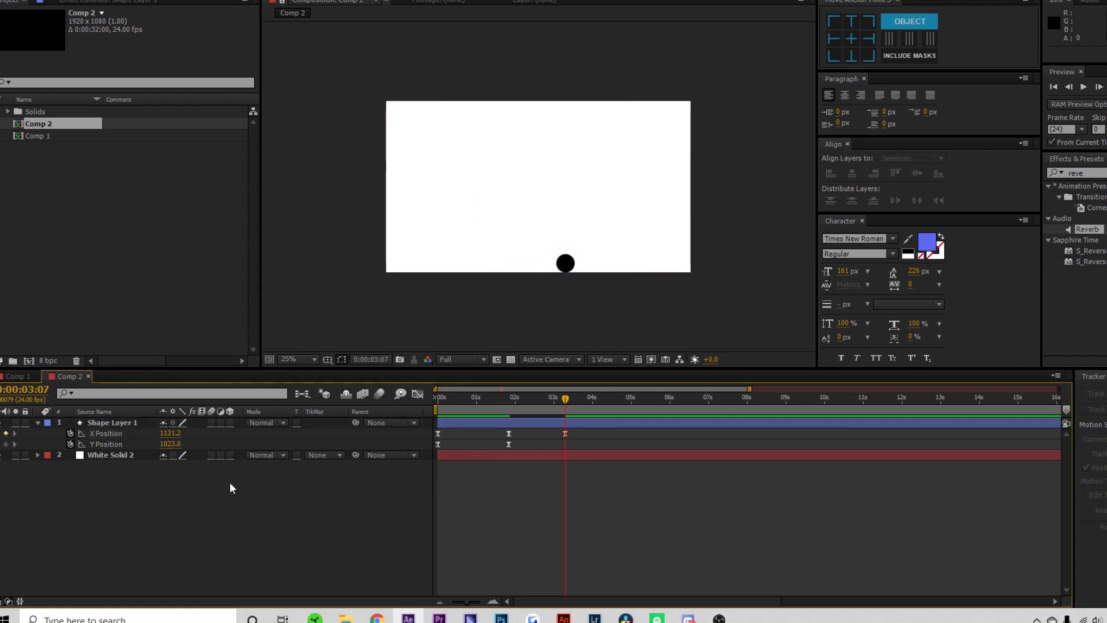
{"action": "left_click", "coordinate": [9, 444]}
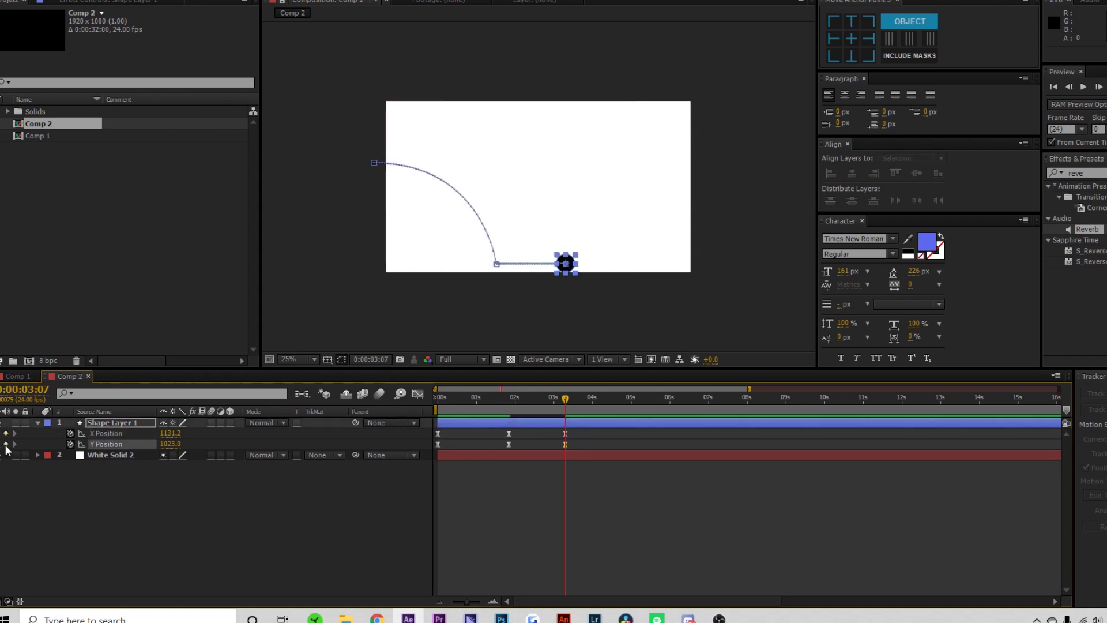
{"action": "left_click_drag", "start_coordinate": [553, 407], "coordinate": [536, 413]}
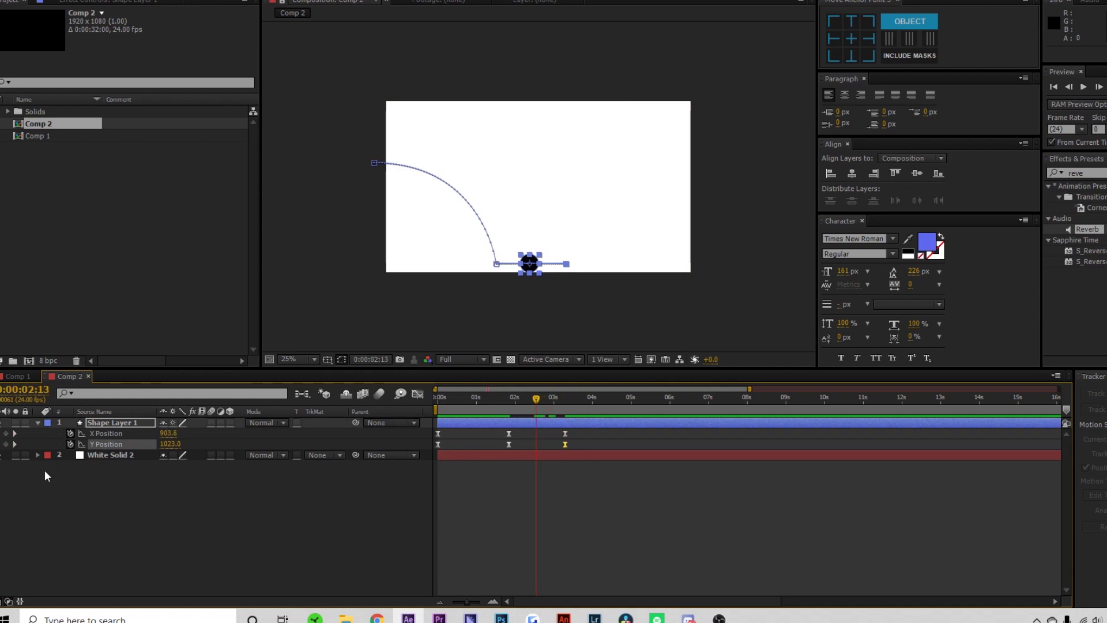
{"action": "left_click_drag", "start_coordinate": [170, 444], "coordinate": [4, 421]}
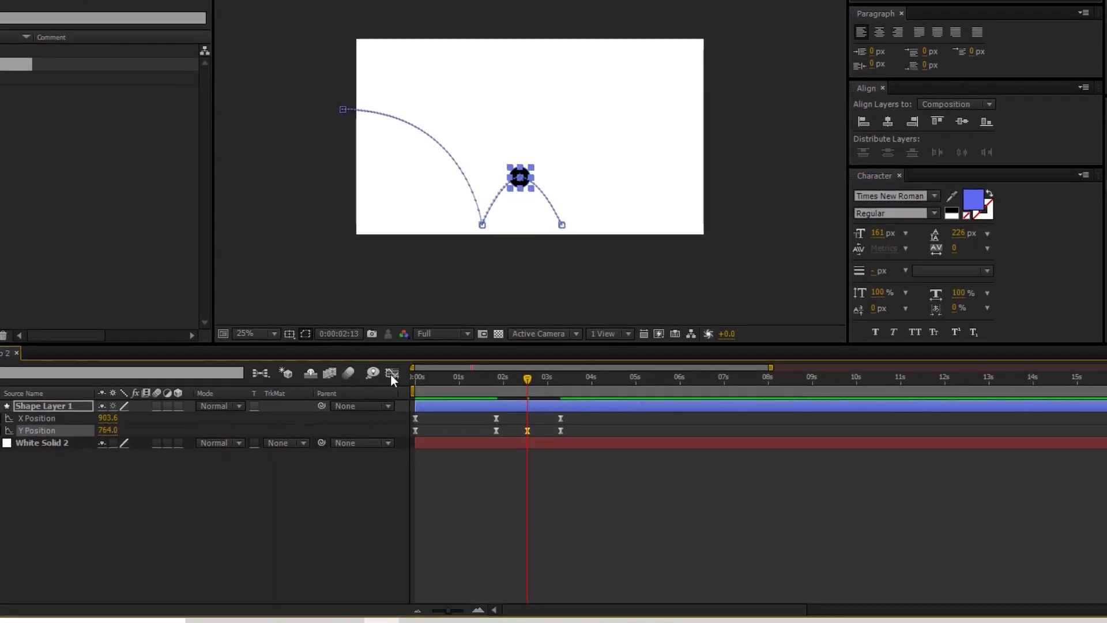
Shape the first bounce's Y Position eases so speed peaks near 1100 px/sec at both ground keyframes and stays 0 at the apex.
{"action": "left_click", "coordinate": [391, 375]}
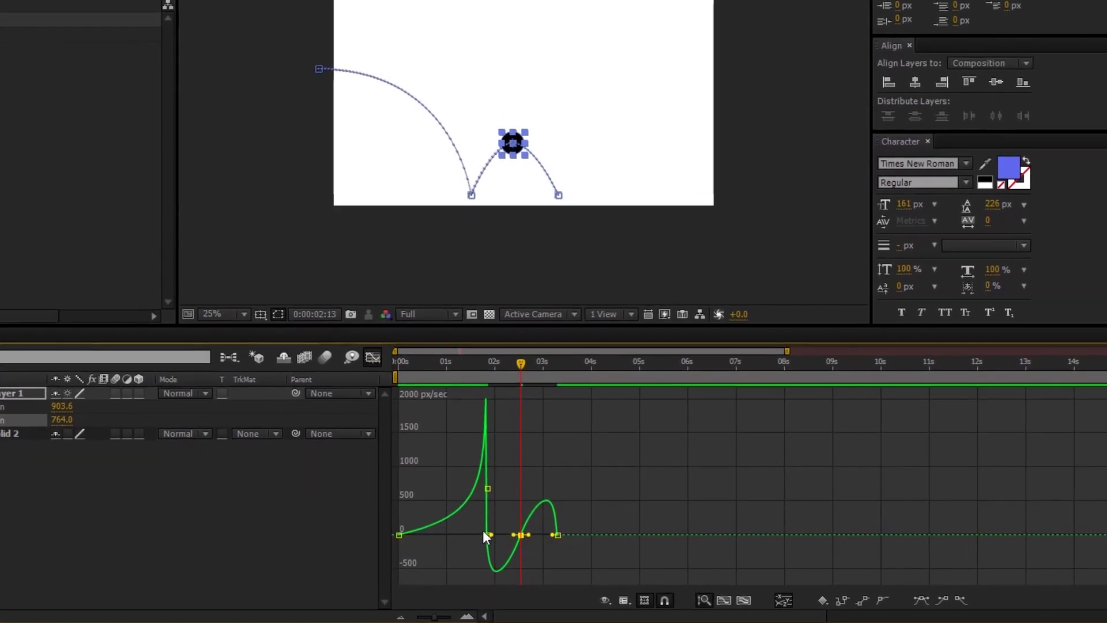
{"action": "mouse_move", "coordinate": [491, 535]}
{"action": "left_mouse_down"}
{"action": "mouse_move", "coordinate": [479, 534]}
{"action": "mouse_move", "coordinate": [488, 526]}
{"action": "left_mouse_up"}
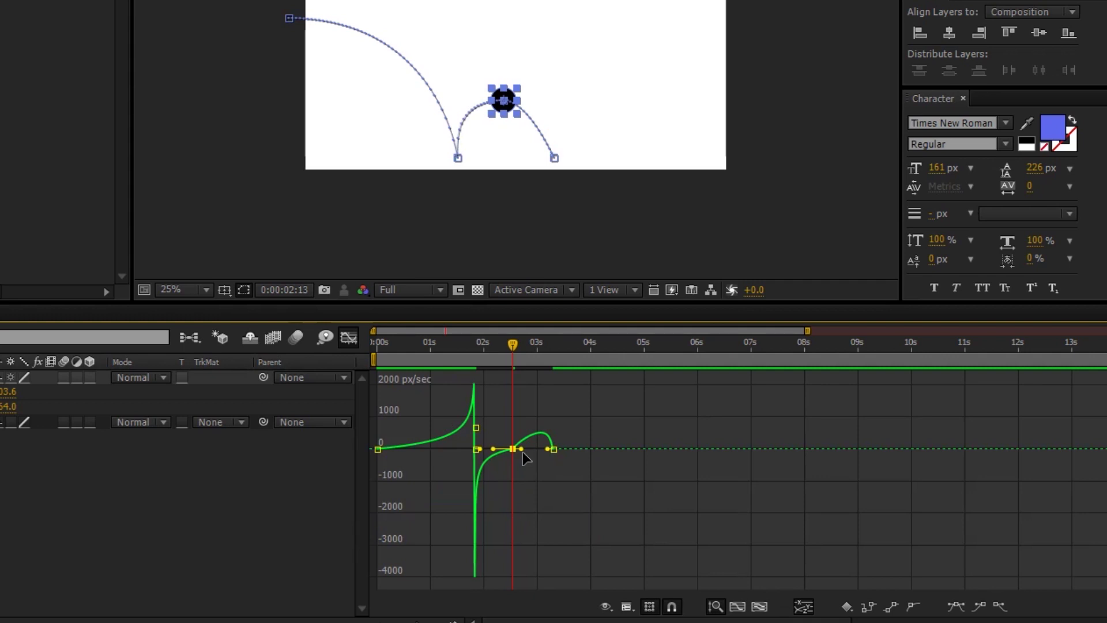
{"action": "mouse_move", "coordinate": [522, 450]}
{"action": "left_mouse_down"}
{"action": "mouse_move", "coordinate": [553, 449]}
{"action": "mouse_move", "coordinate": [500, 446]}
{"action": "left_mouse_up"}
{"action": "left_click", "coordinate": [617, 421]}
{"action": "left_click", "coordinate": [512, 449]}
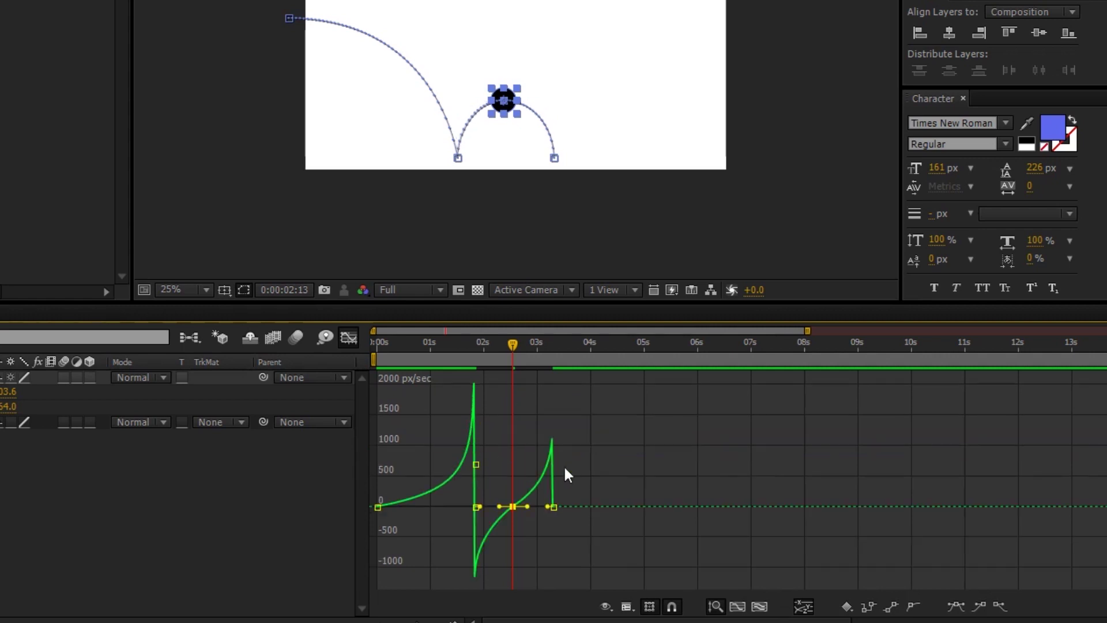
{"action": "left_click", "coordinate": [603, 437]}
Play back the animation from 0:00:00:00 to check the fall and first bounce.
{"action": "key", "text": "Home"}
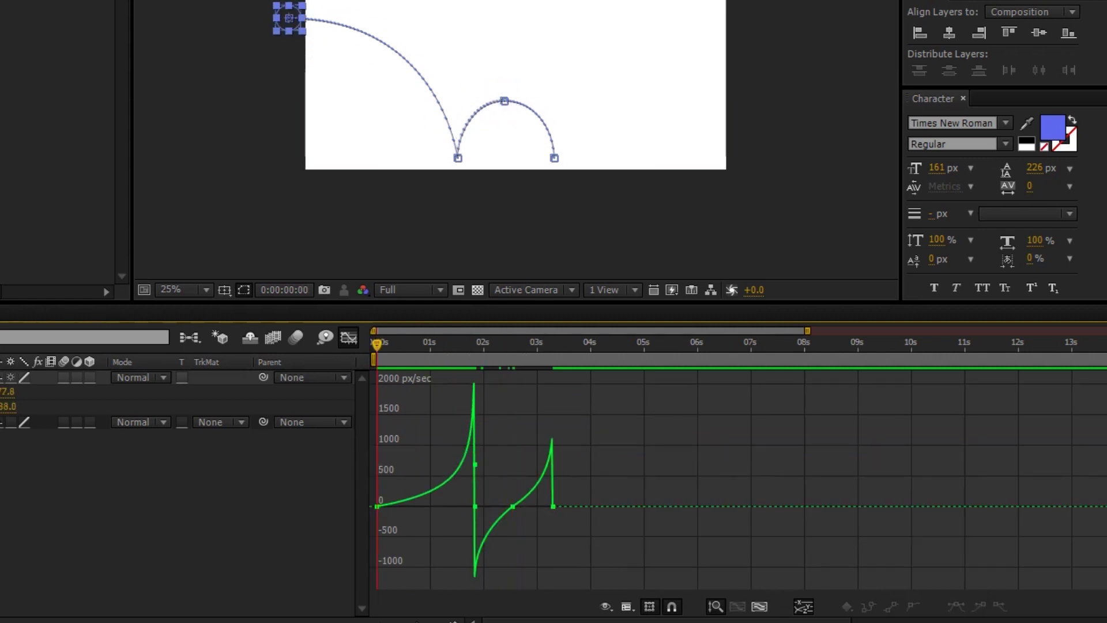
{"action": "key", "text": "space"}
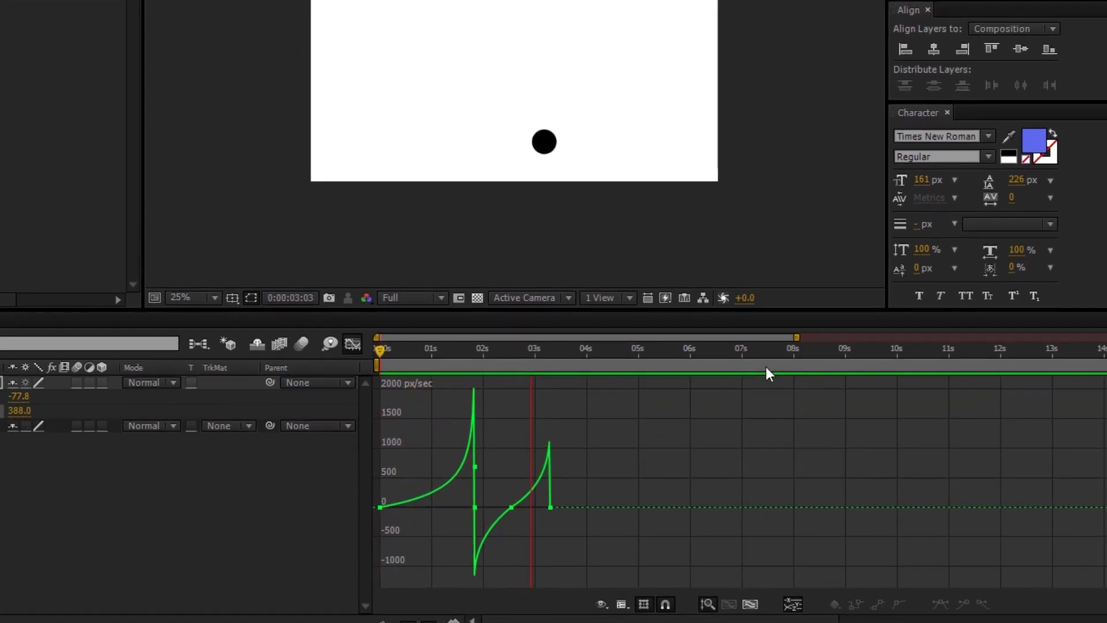
{"action": "key", "text": "space"}
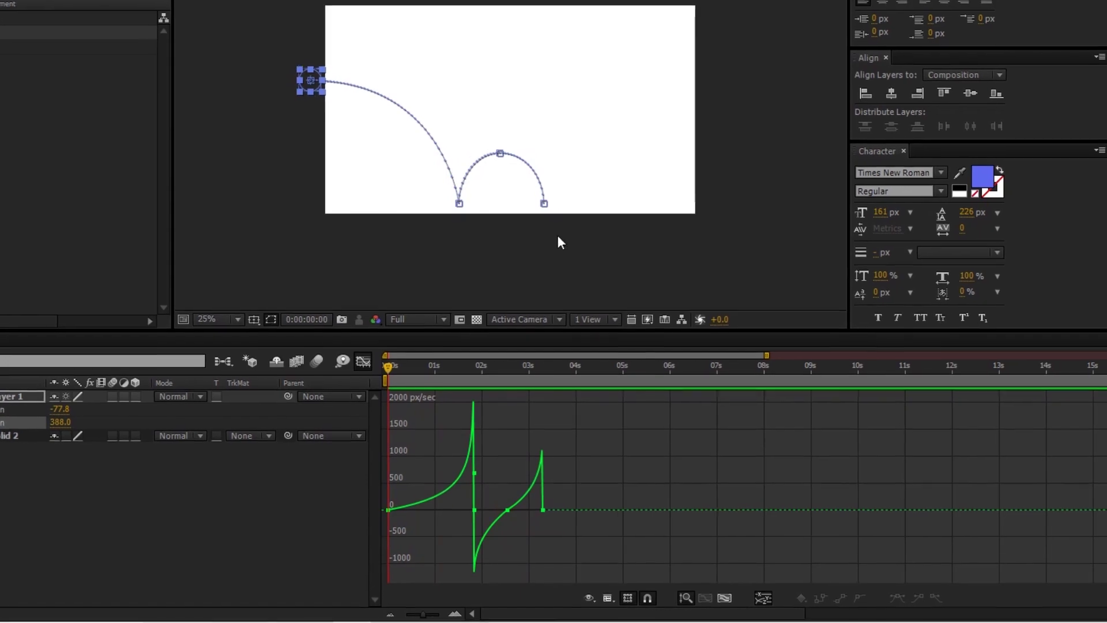
Level the X Position speed between the first two landing keyframes to a constant speed of about 300 px/sec.
{"action": "left_click", "coordinate": [542, 510]}
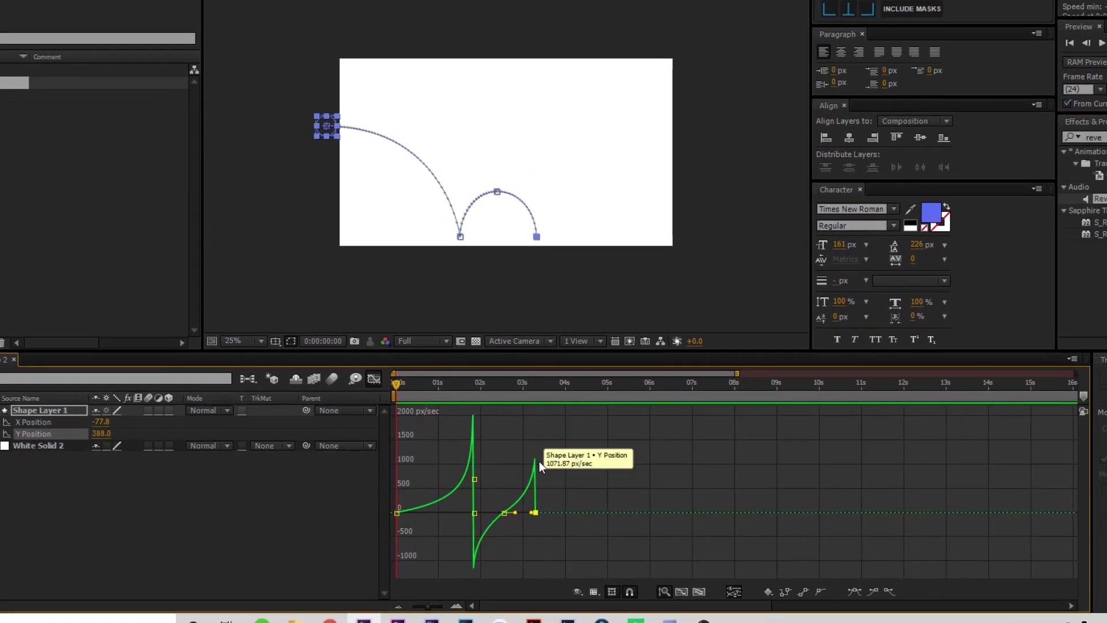
{"action": "left_click", "coordinate": [534, 382]}
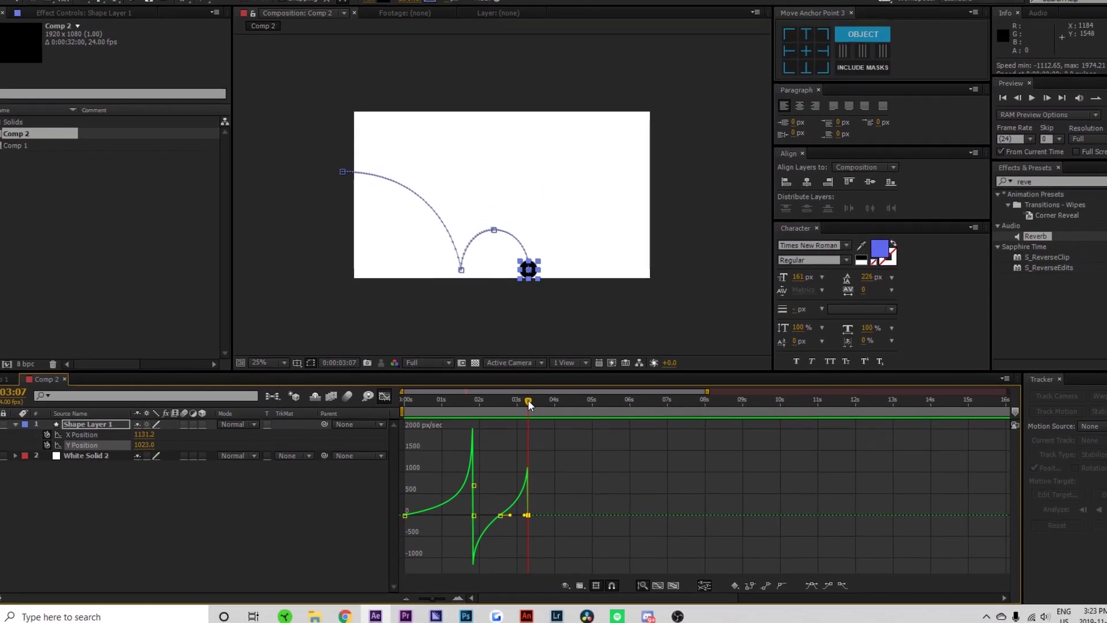
{"action": "left_click", "coordinate": [78, 437]}
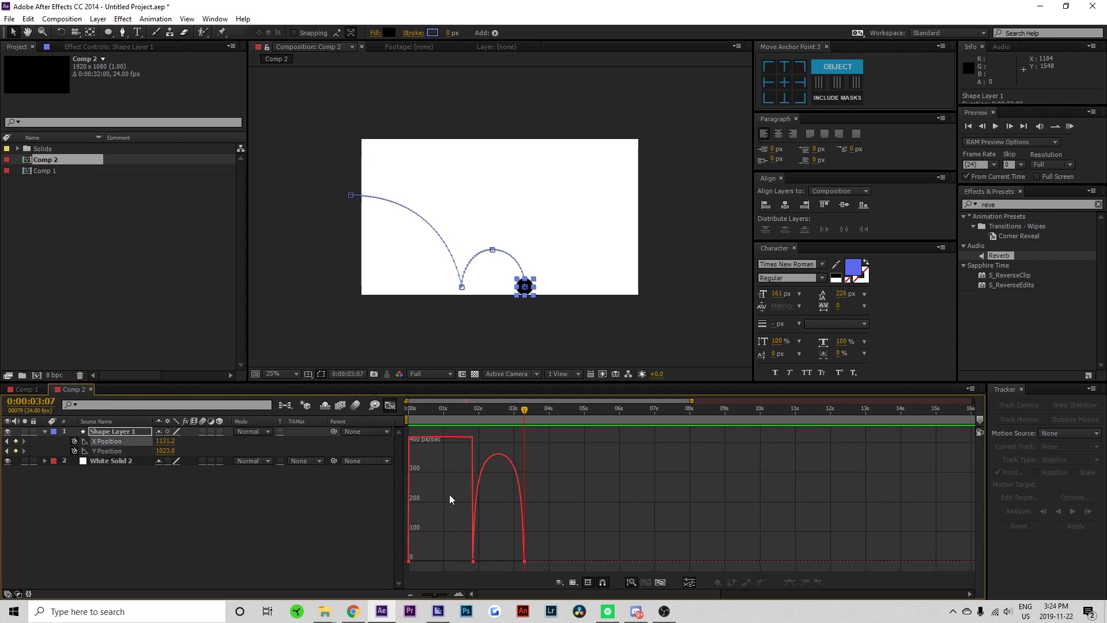
{"action": "left_click", "coordinate": [474, 561]}
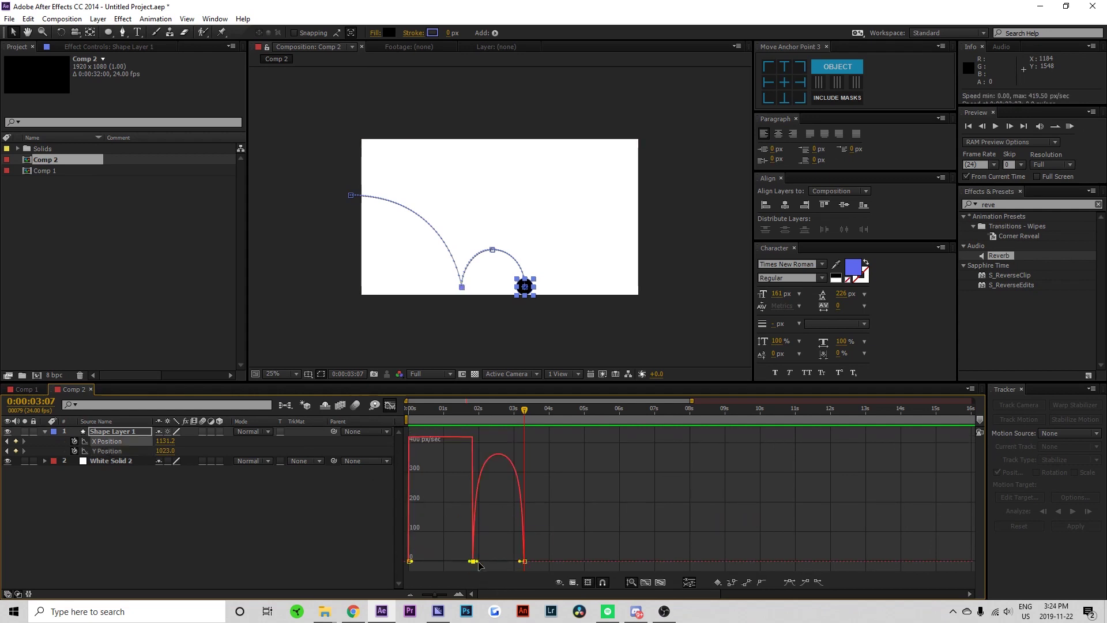
{"action": "left_click_drag", "start_coordinate": [477, 562], "coordinate": [533, 561]}
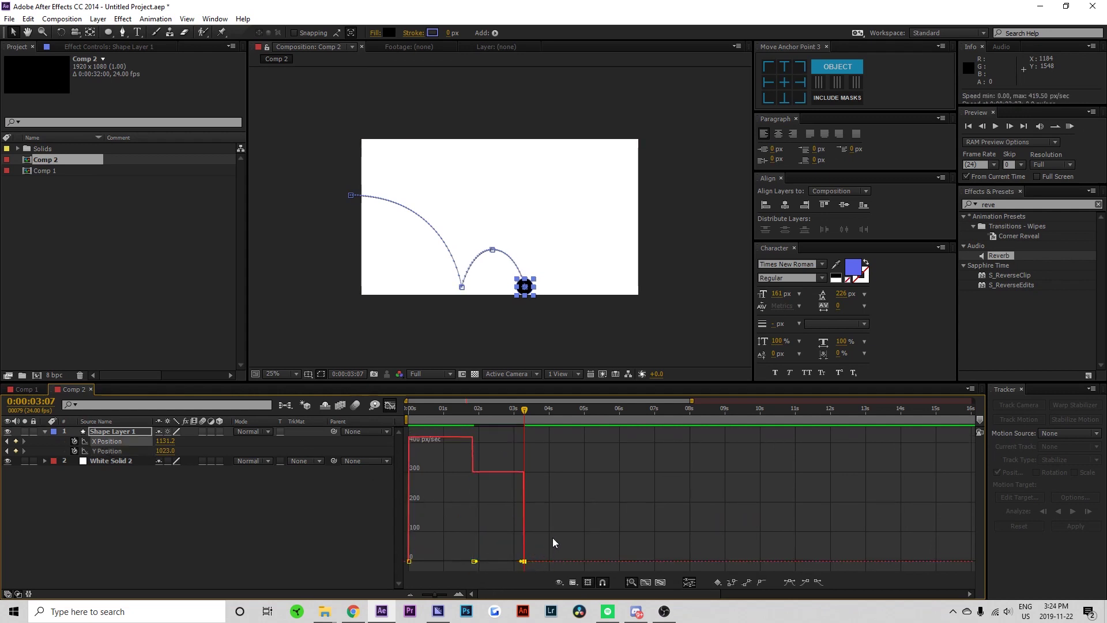
{"action": "left_click", "coordinate": [552, 535]}
RAM preview the fall and first bounce, and switch from the graph editor back to the layer bars.
{"action": "mouse_move", "coordinate": [525, 419]}
{"action": "left_mouse_down"}
{"action": "mouse_move", "coordinate": [514, 420]}
{"action": "mouse_move", "coordinate": [528, 419]}
{"action": "left_mouse_up"}
{"action": "left_click", "coordinate": [1068, 128]}
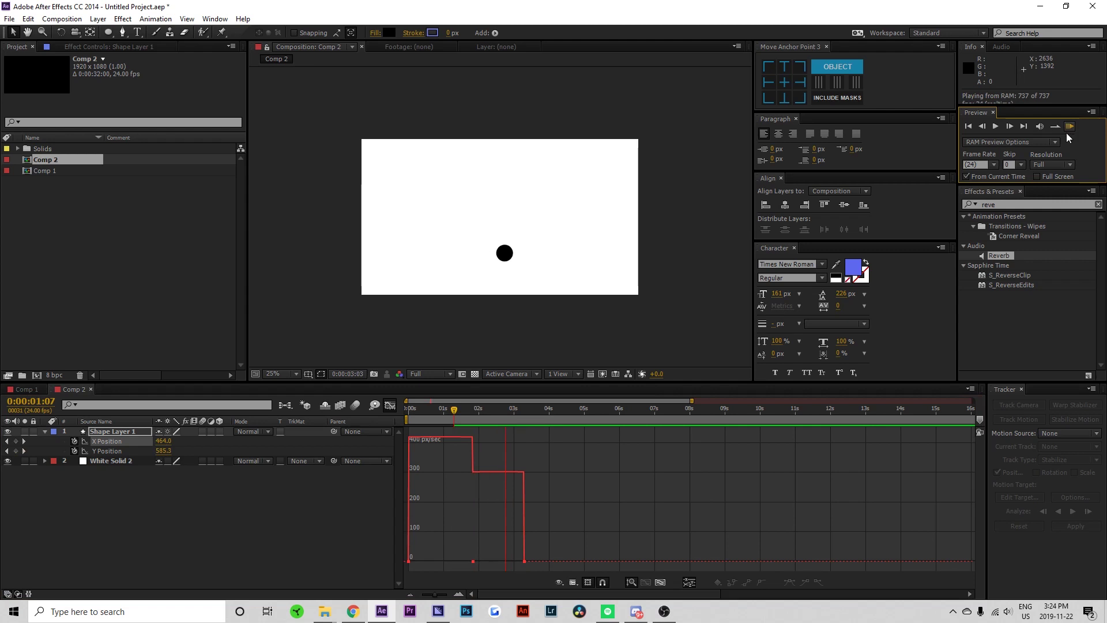
{"action": "key", "text": "space"}
{"action": "left_click", "coordinate": [390, 406]}
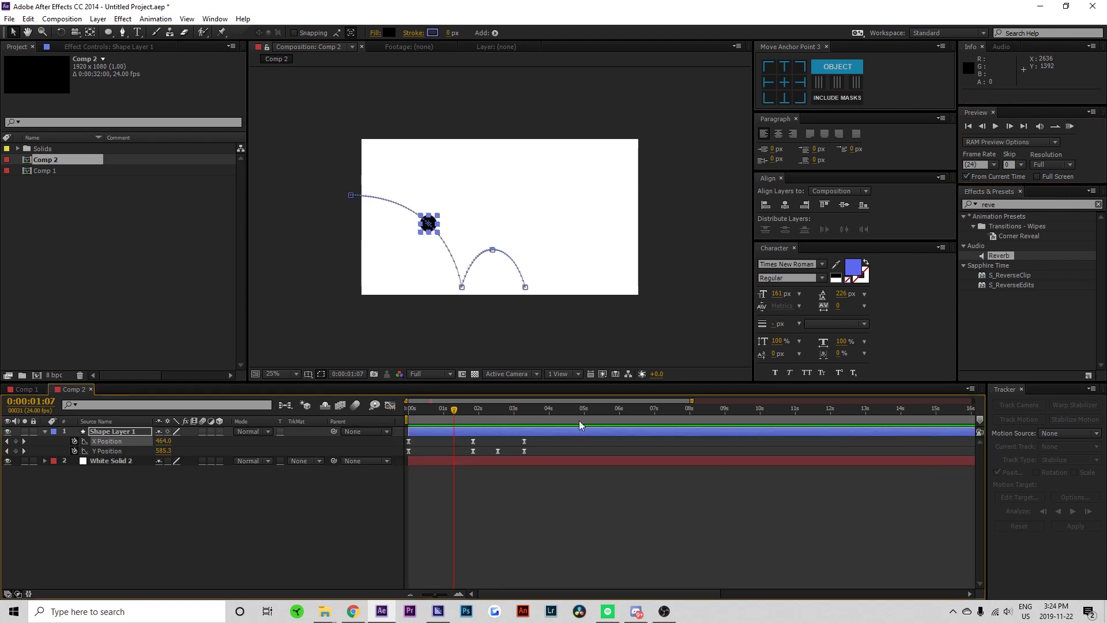
{"action": "key", "text": "space"}
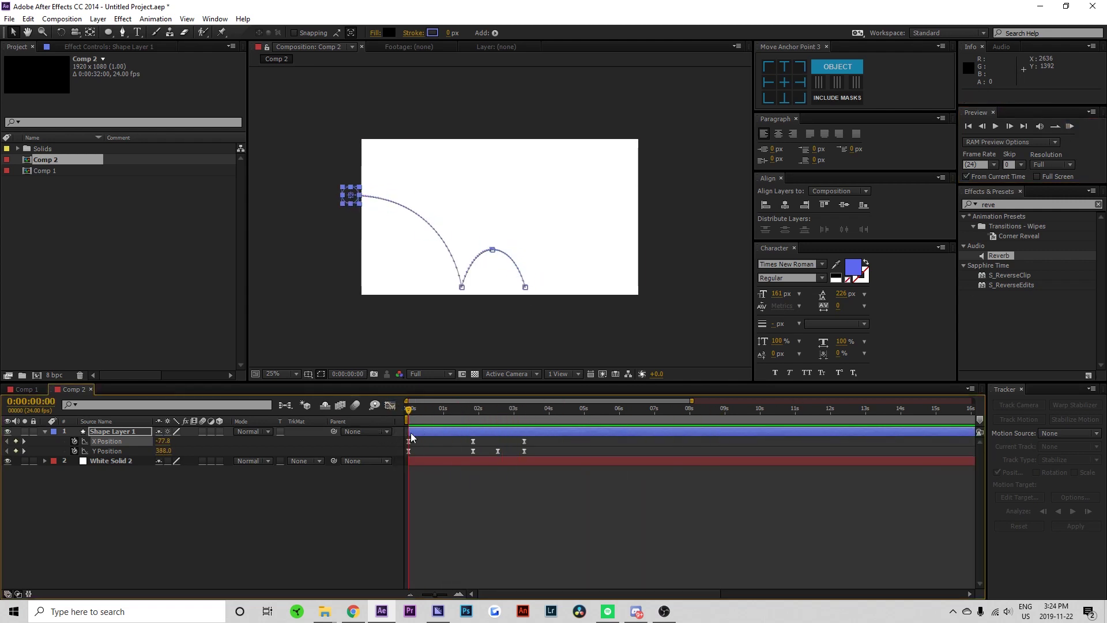
Keyframe the second bounce: landing at 0:00:04:10 with X Position 1472.2, peak at 0:00:03:21 with Y Position 910.
{"action": "left_click_drag", "start_coordinate": [426, 409], "coordinate": [535, 465]}
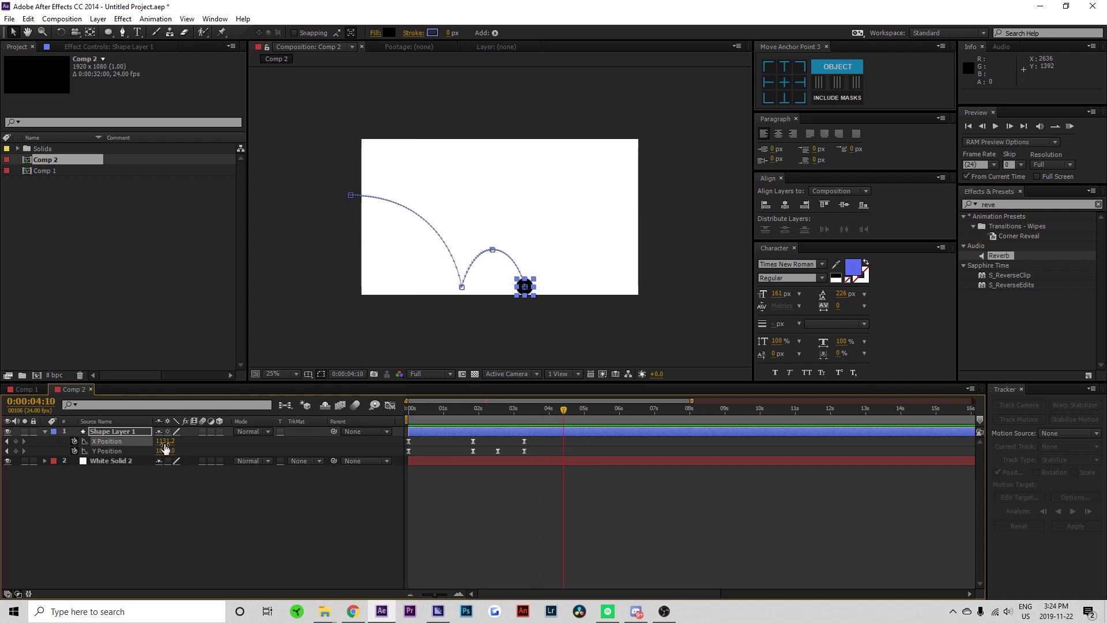
{"action": "left_click_drag", "start_coordinate": [167, 442], "coordinate": [361, 447]}
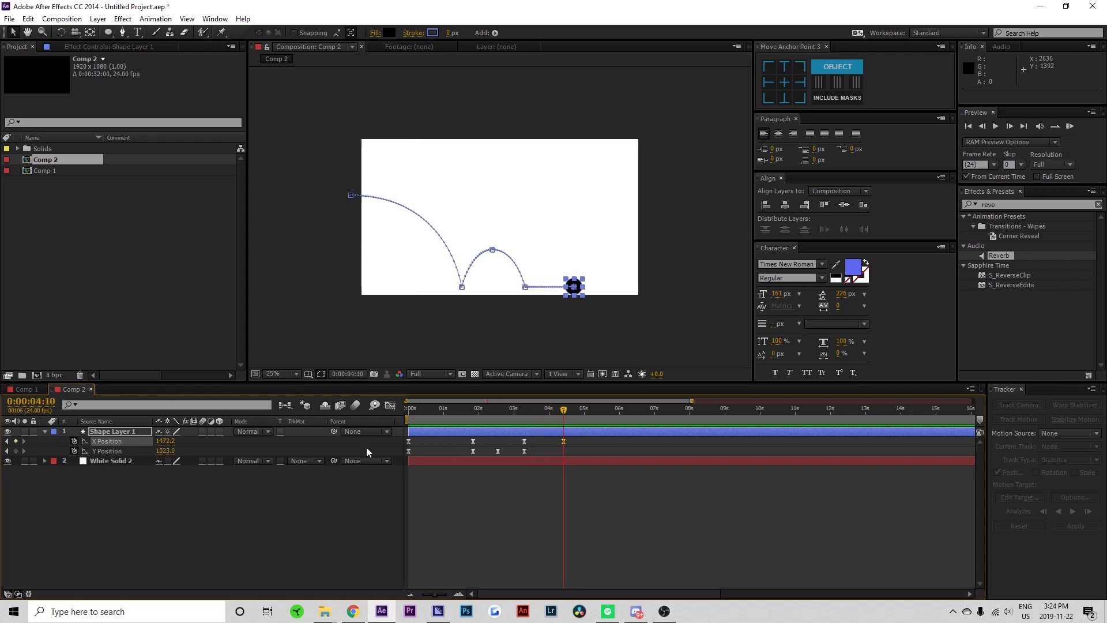
{"action": "left_click", "coordinate": [15, 450]}
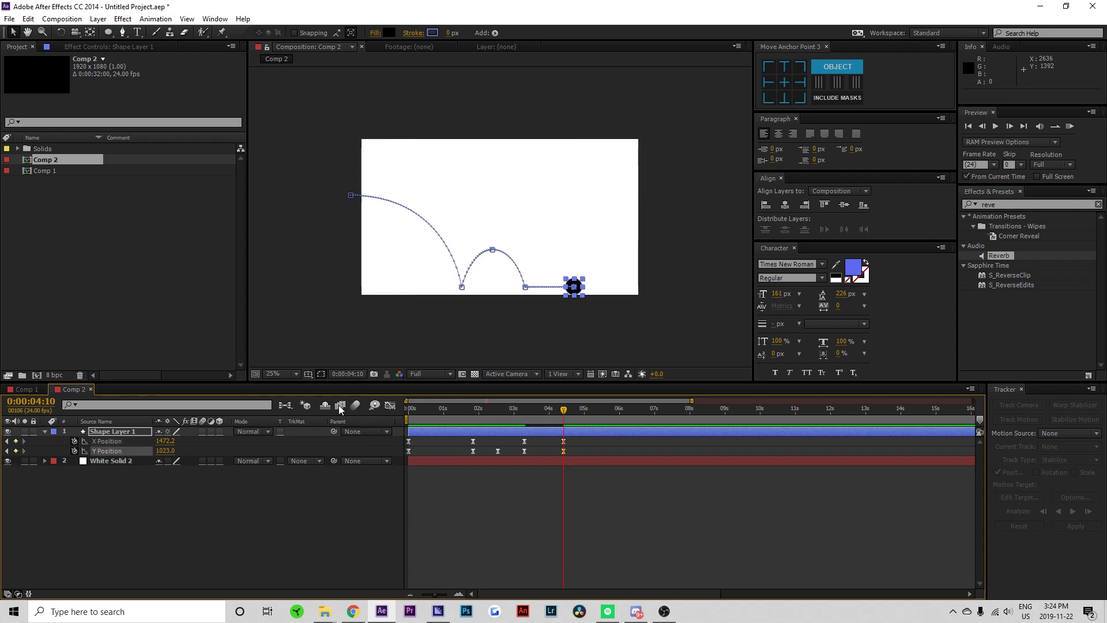
{"action": "left_click", "coordinate": [543, 423]}
{"action": "left_click_drag", "start_coordinate": [544, 424], "coordinate": [544, 424]}
{"action": "left_click_drag", "start_coordinate": [164, 451], "coordinate": [106, 454]}
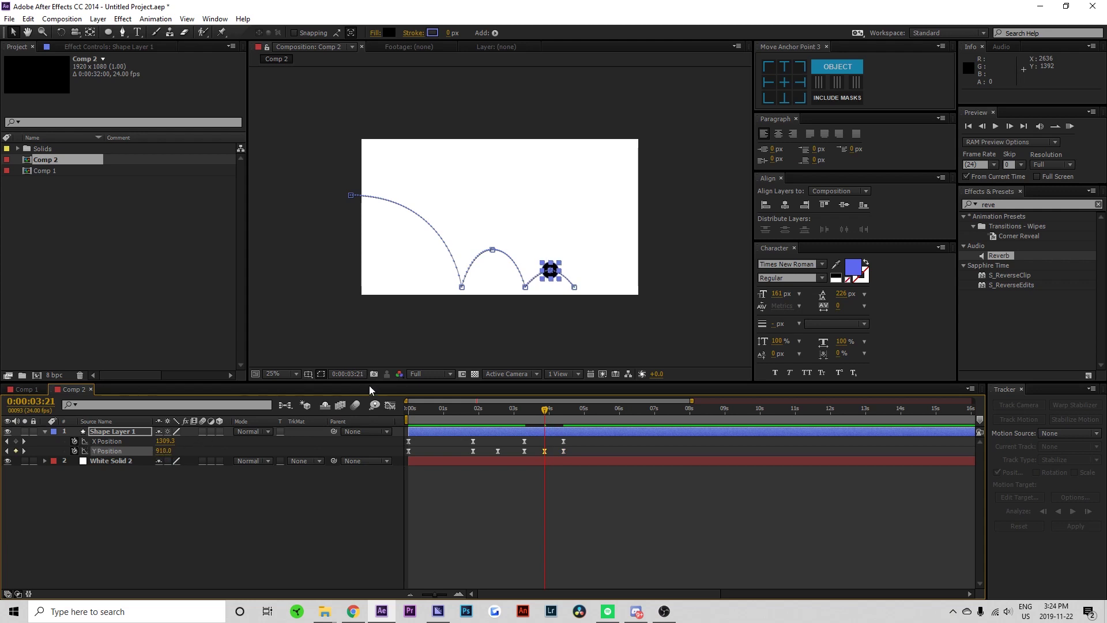
Round the second bounce's arc through its Y Position eases, and level its X Position speed to about 300 px/sec in the graph editor.
{"action": "left_click", "coordinate": [391, 405]}
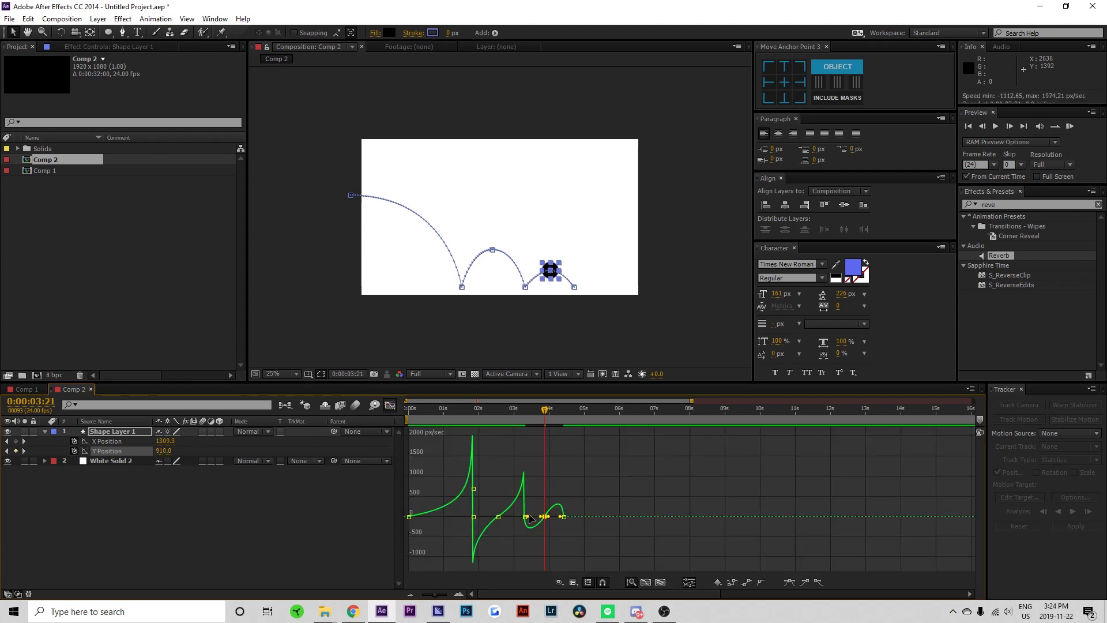
{"action": "left_click_drag", "start_coordinate": [528, 517], "coordinate": [564, 517]}
{"action": "left_click", "coordinate": [121, 443]}
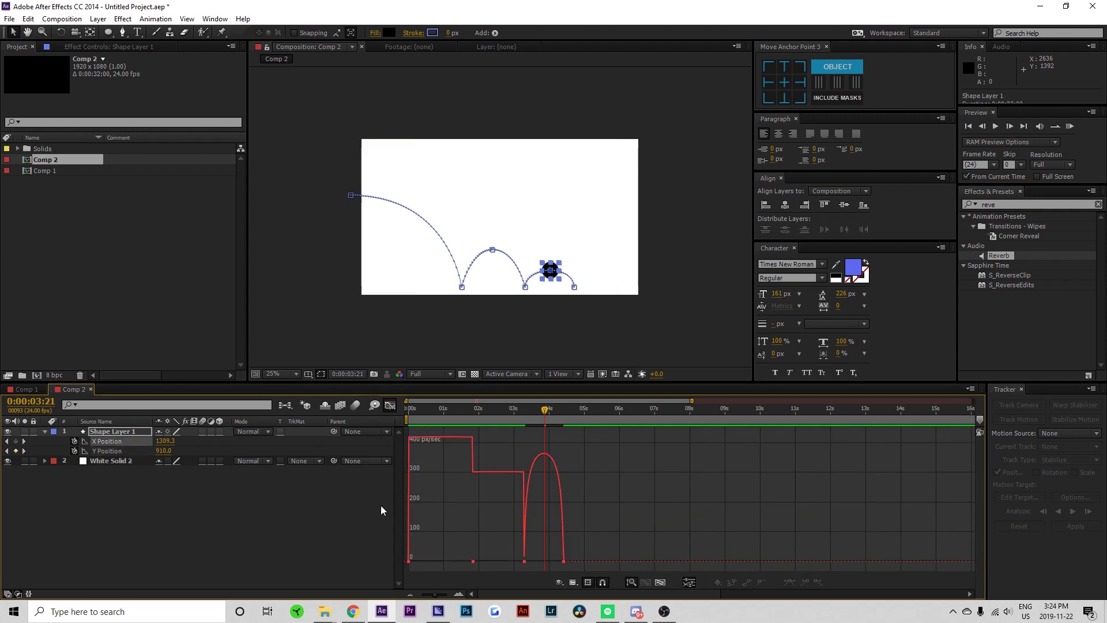
{"action": "left_click", "coordinate": [525, 561]}
{"action": "left_click", "coordinate": [524, 561], "text": "alt"}
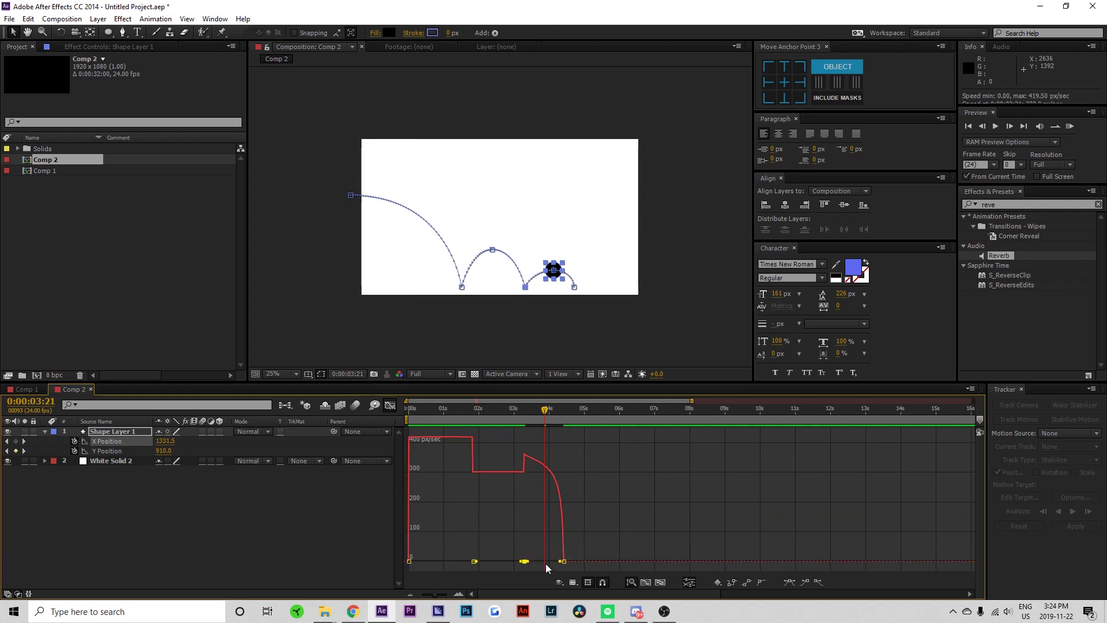
{"action": "left_click", "coordinate": [563, 561], "text": "alt"}
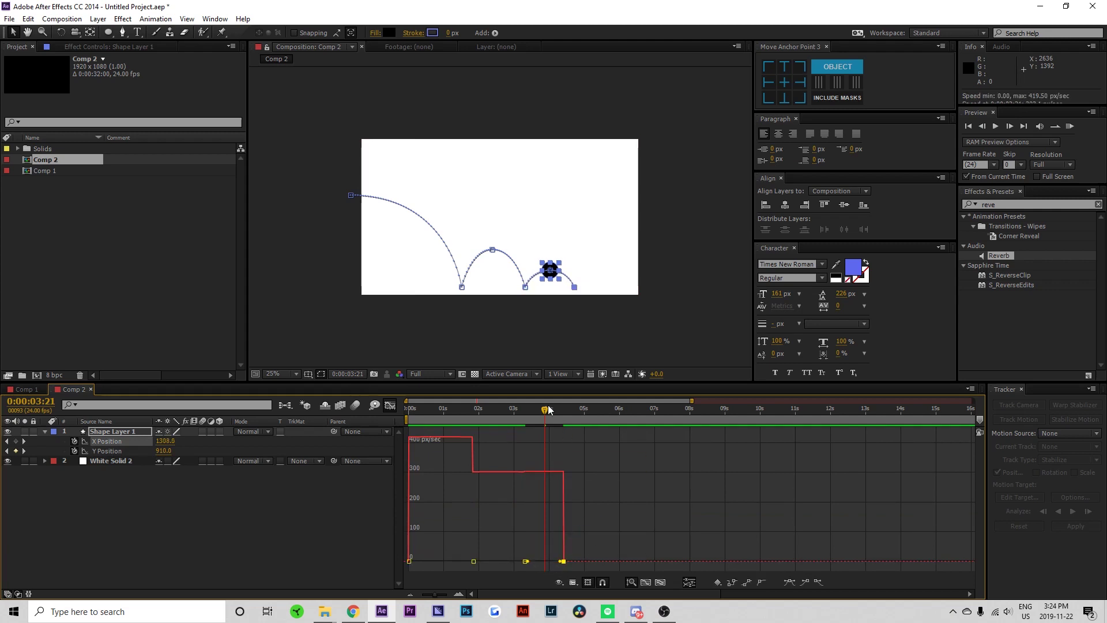
Set the X Position keyframe at 0:00:04:10 to 1411.2 to slow the second bounce's horizontal travel.
{"action": "left_click_drag", "start_coordinate": [550, 404], "coordinate": [564, 417]}
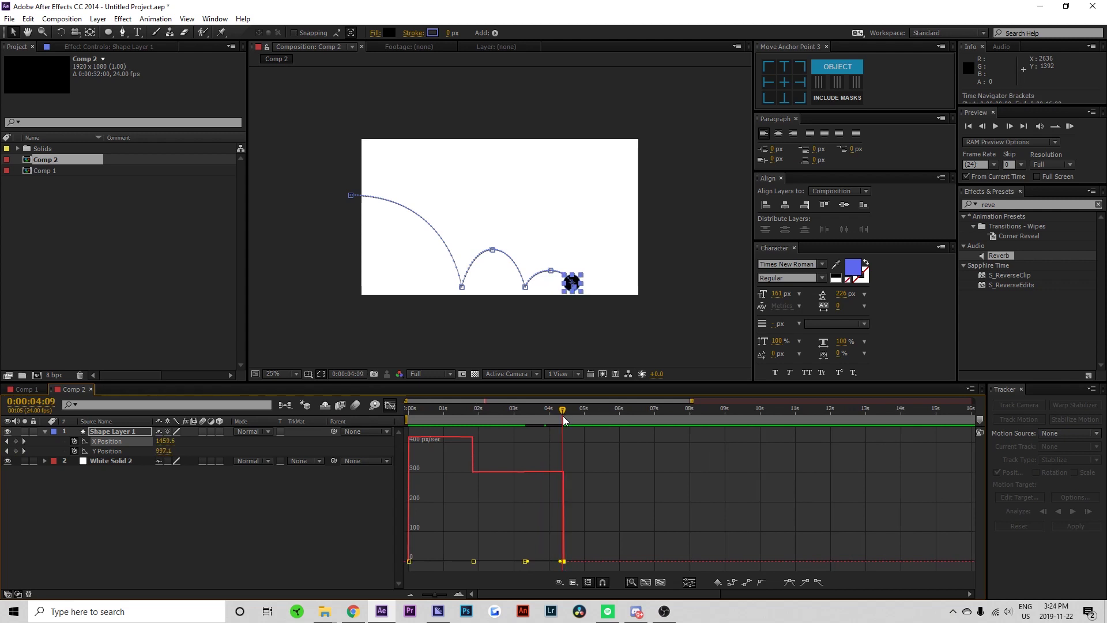
{"action": "left_click", "coordinate": [24, 452]}
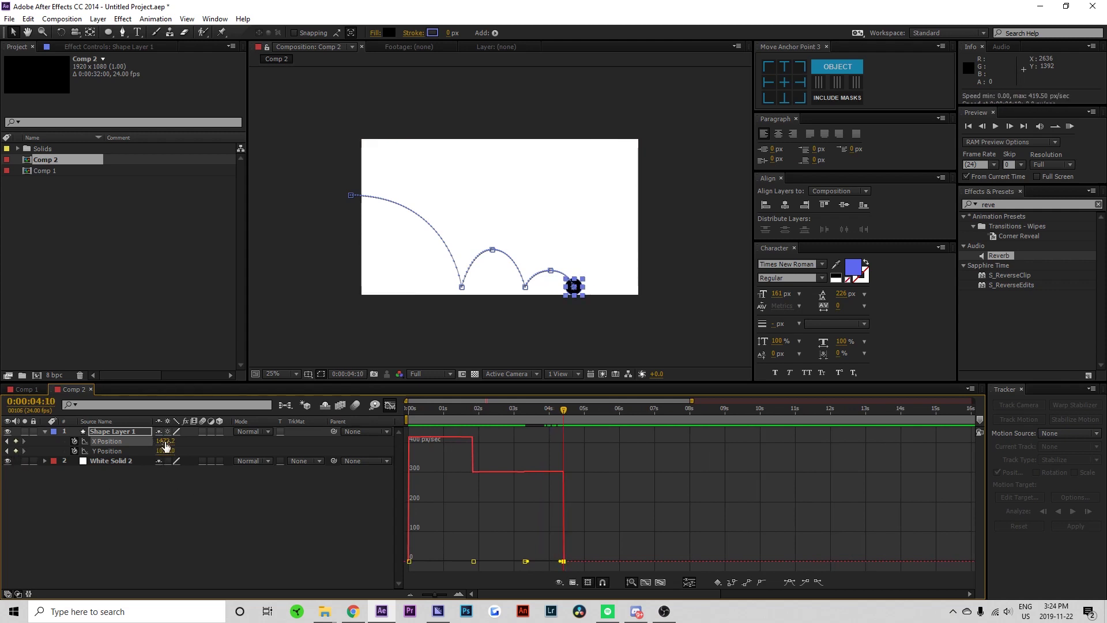
{"action": "left_click_drag", "start_coordinate": [166, 445], "coordinate": [115, 444]}
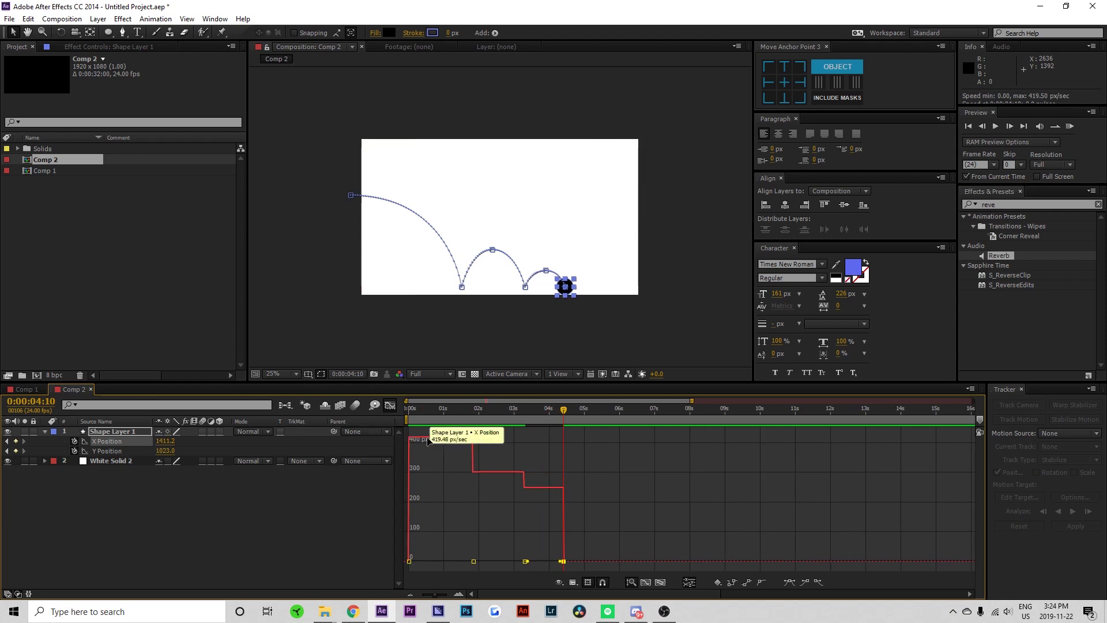
{"action": "left_click", "coordinate": [151, 441]}
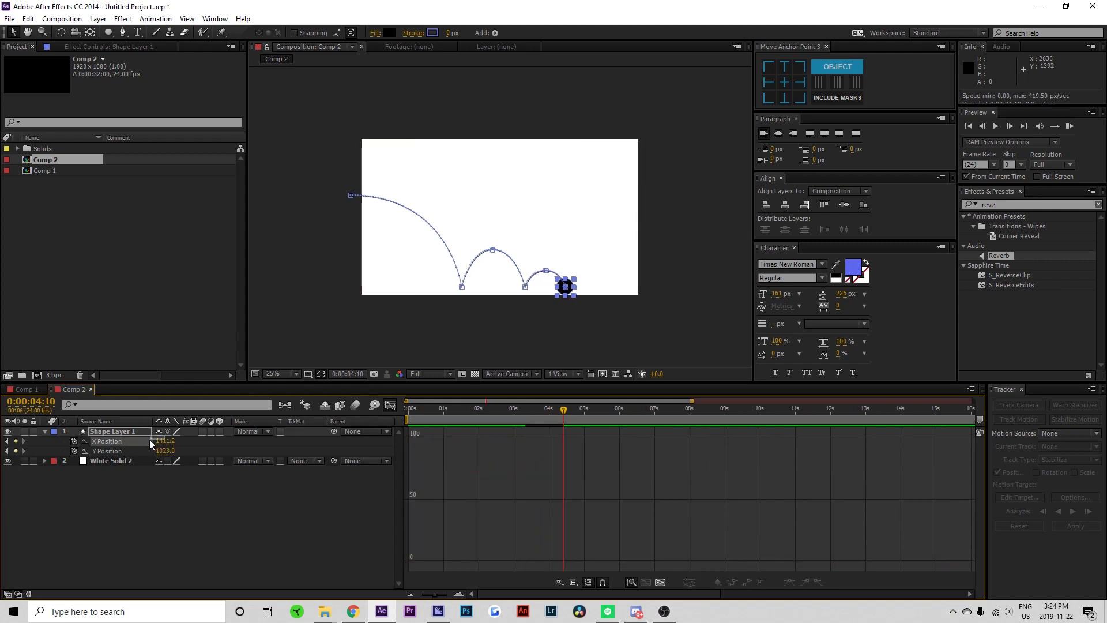
Set the X Position keyframe at 0:00:04:10 to 1378.2 to shorten the second bounce further.
{"action": "left_click", "coordinate": [197, 490]}
{"action": "left_click_drag", "start_coordinate": [172, 444], "coordinate": [159, 445]}
{"action": "left_click", "coordinate": [652, 483]}
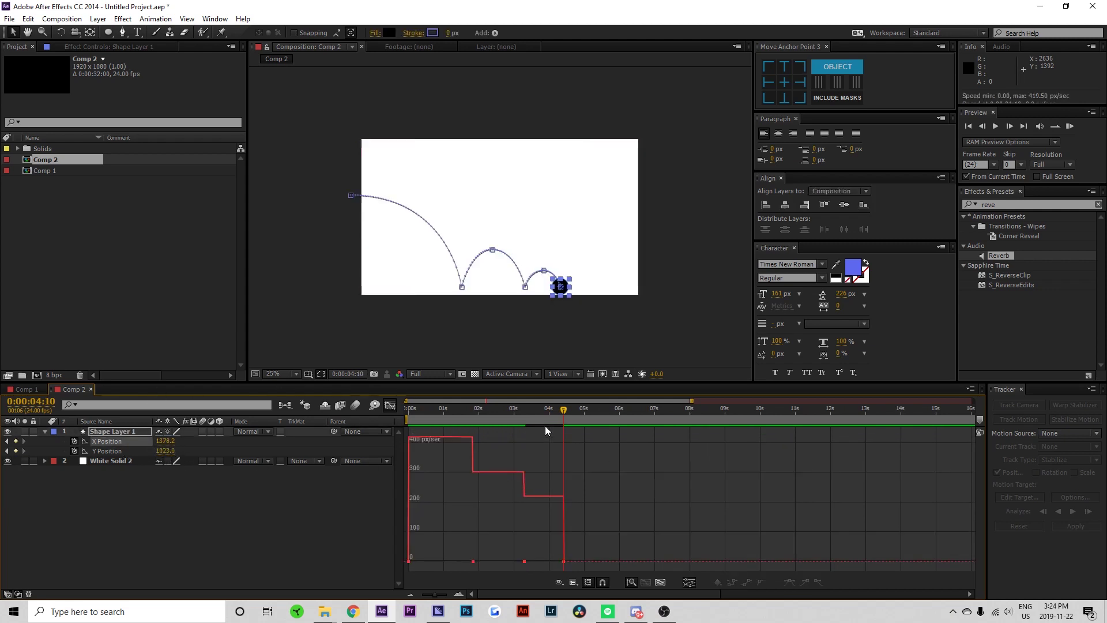
Switch from the graph editor back to the layer bars and RAM preview the fall and both bounces from the start.
{"action": "left_click_drag", "start_coordinate": [542, 419], "coordinate": [520, 420]}
{"action": "left_click", "coordinate": [375, 405]}
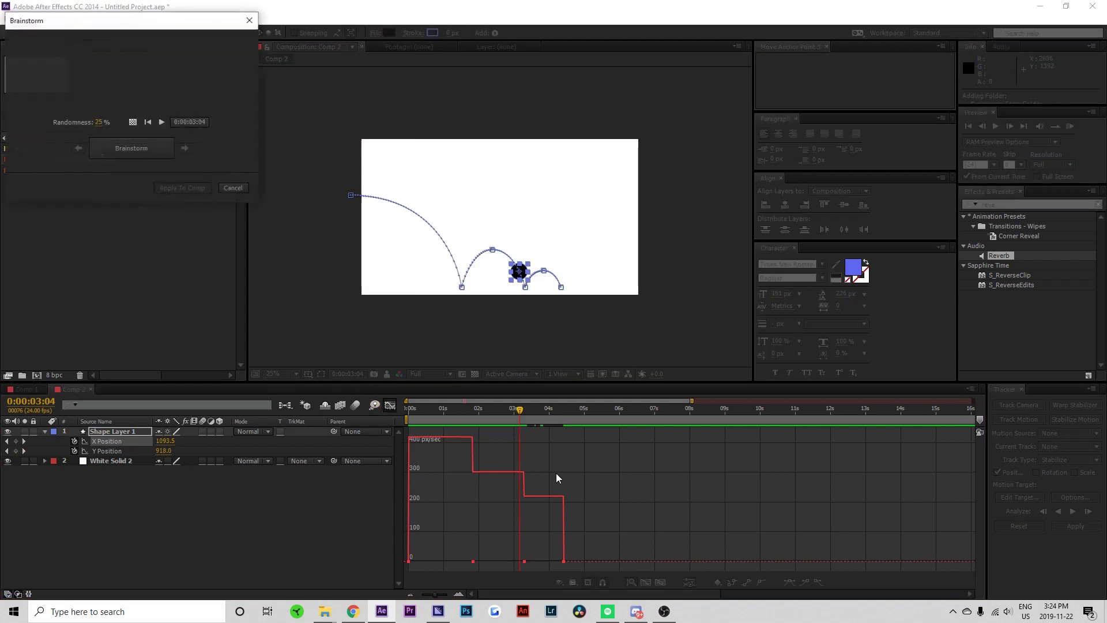
{"action": "left_click", "coordinate": [235, 189]}
{"action": "left_click", "coordinate": [389, 405]}
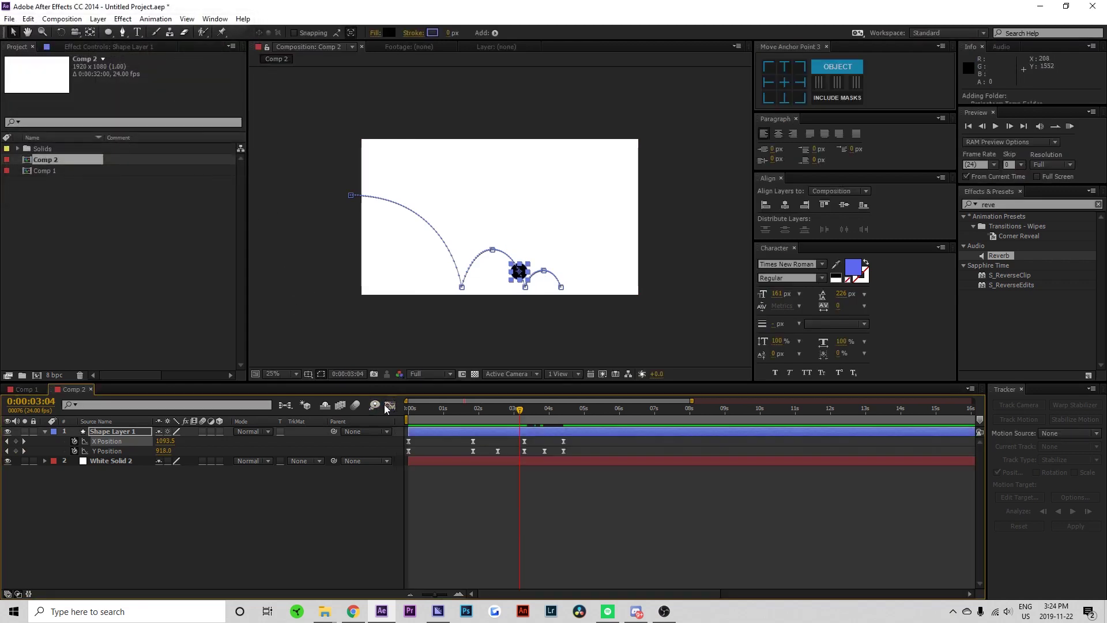
{"action": "left_click", "coordinate": [468, 450]}
{"action": "left_click_drag", "start_coordinate": [531, 410], "coordinate": [362, 431]}
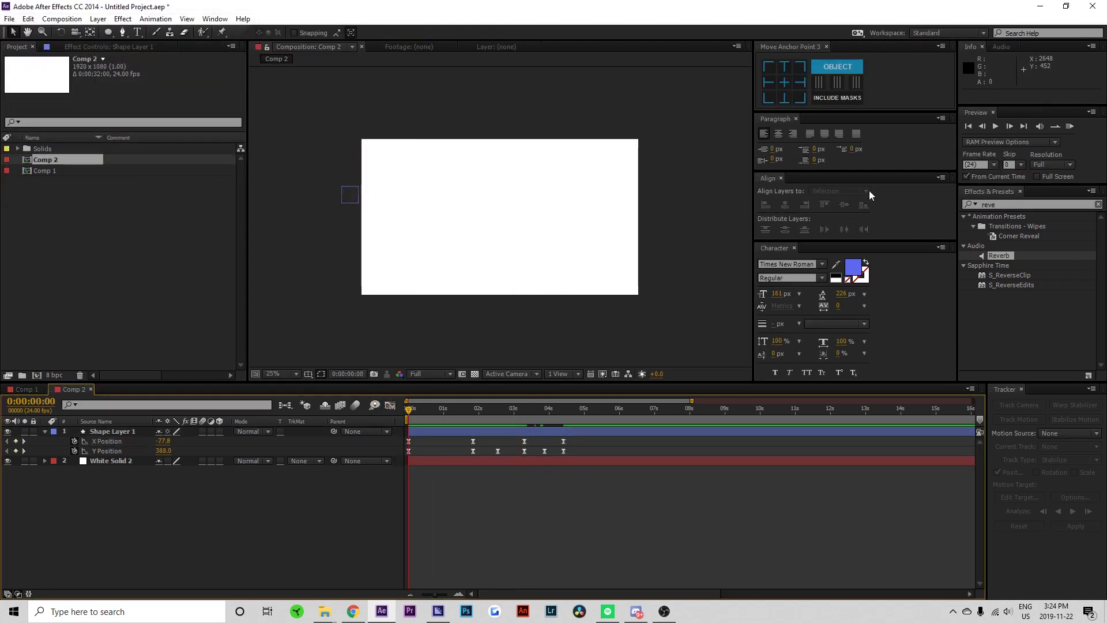
{"action": "left_click", "coordinate": [1071, 129]}
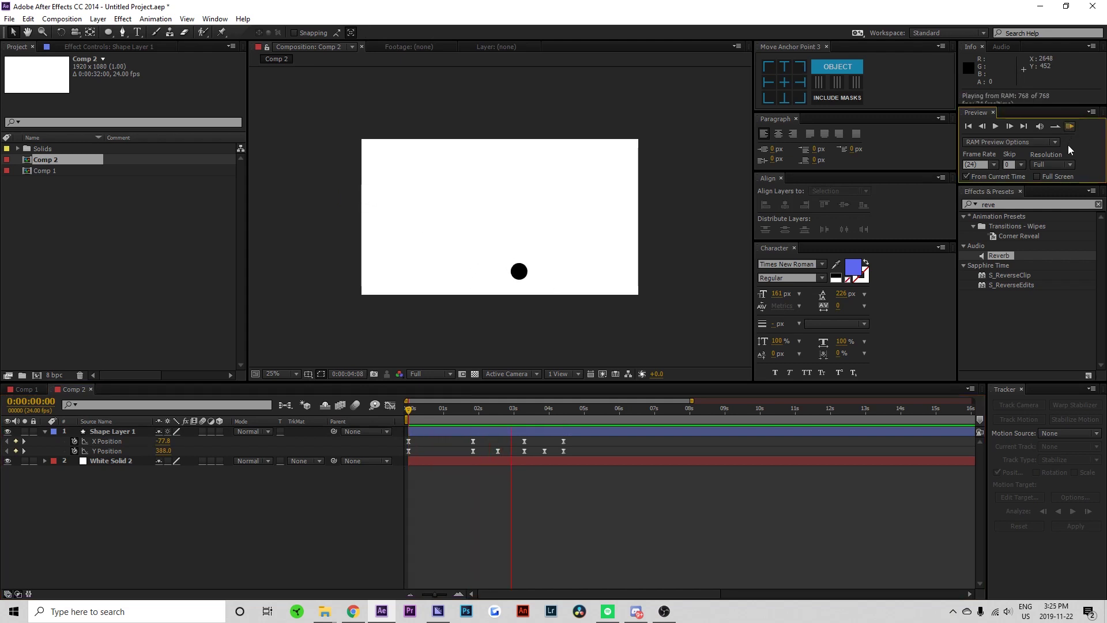
{"action": "key", "text": "space"}
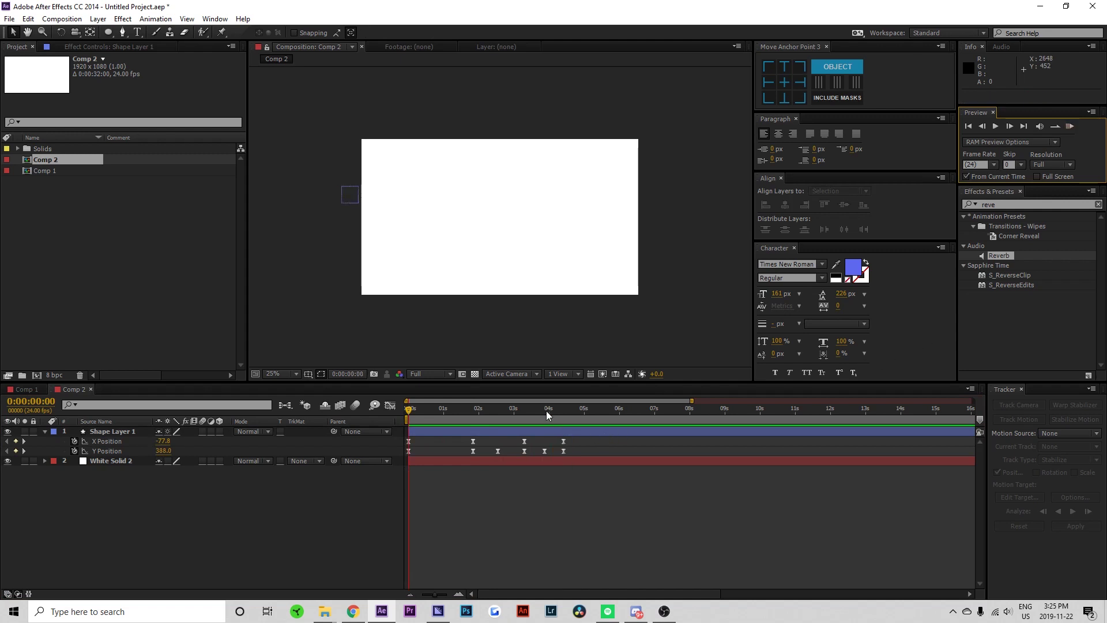
Keyframe the third bounce: landing at 0:00:05:07 with X Position 1567.2, peak at 0:00:04:21 with Y Position 962.
{"action": "left_click_drag", "start_coordinate": [548, 416], "coordinate": [595, 415]}
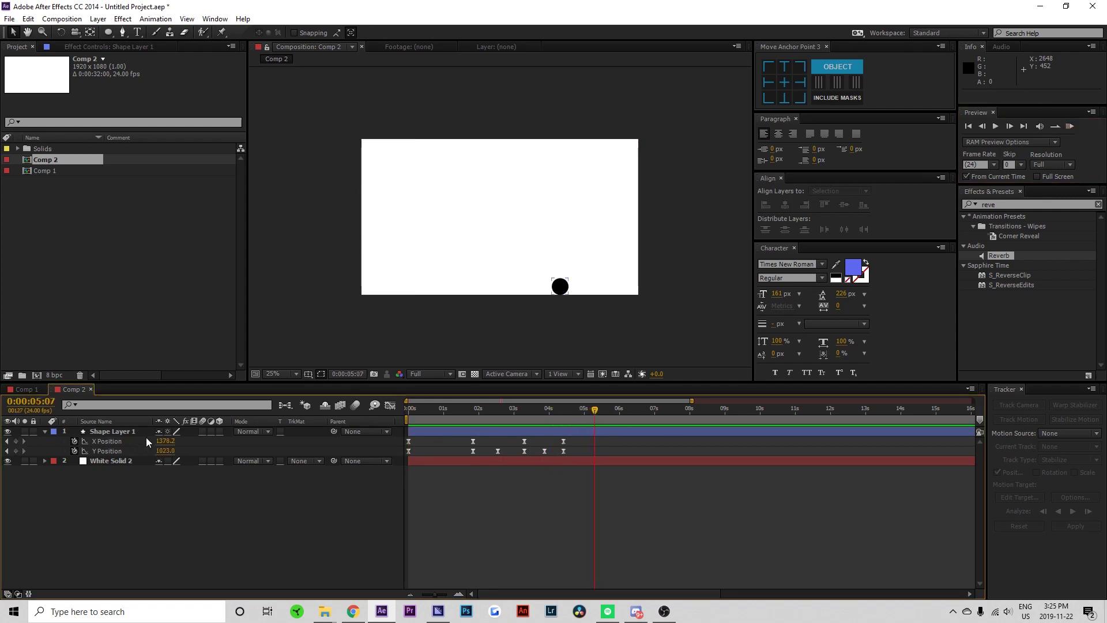
{"action": "left_click_drag", "start_coordinate": [168, 448], "coordinate": [277, 448]}
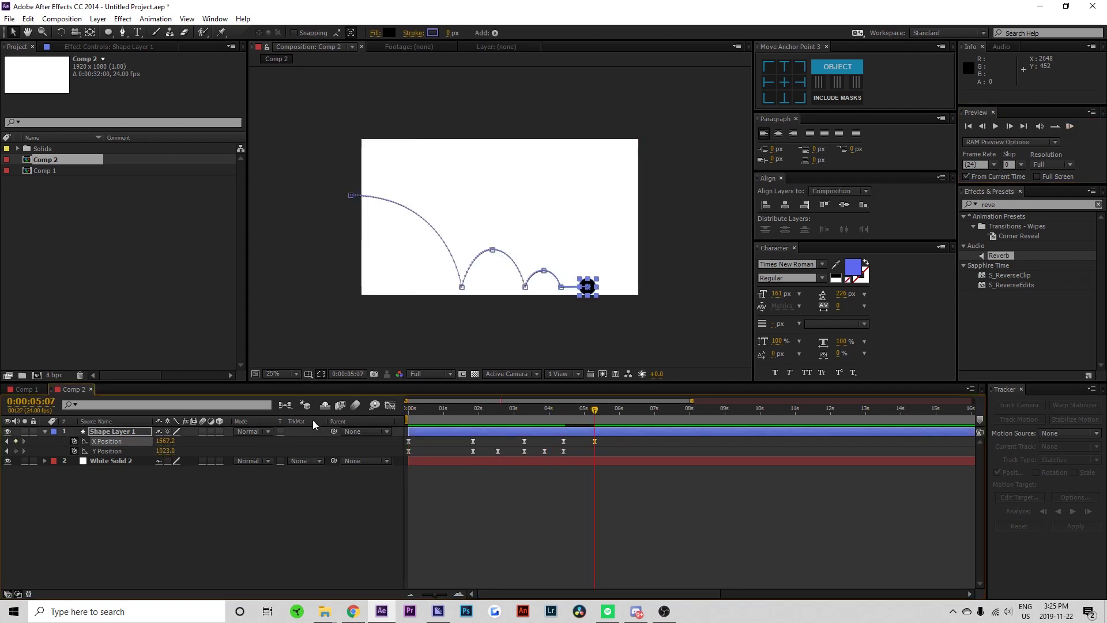
{"action": "left_click", "coordinate": [15, 452]}
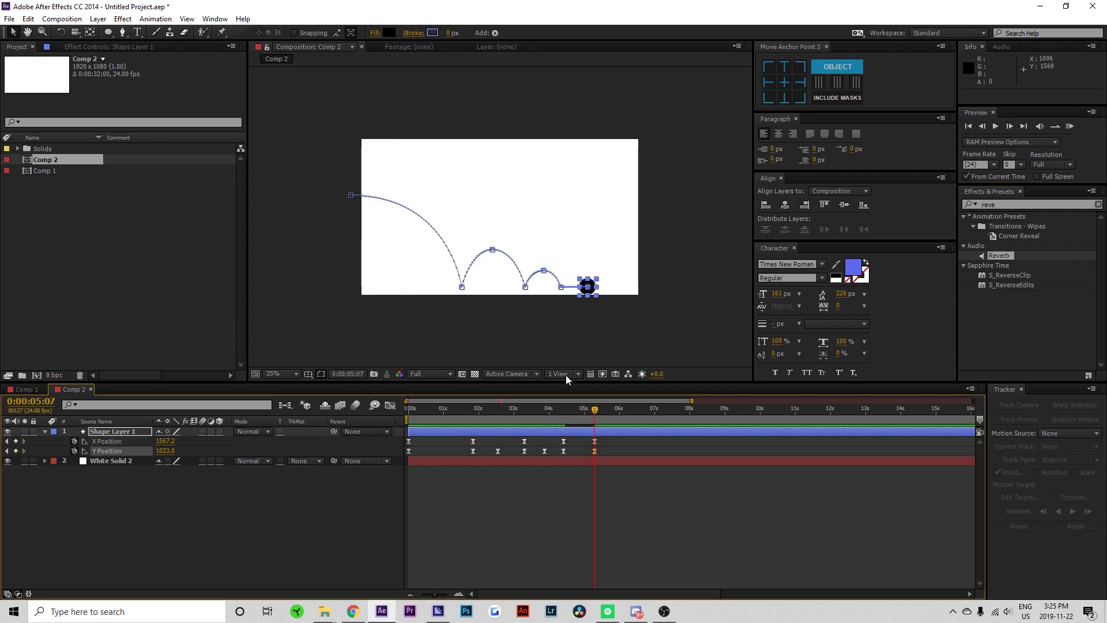
{"action": "left_click", "coordinate": [580, 415]}
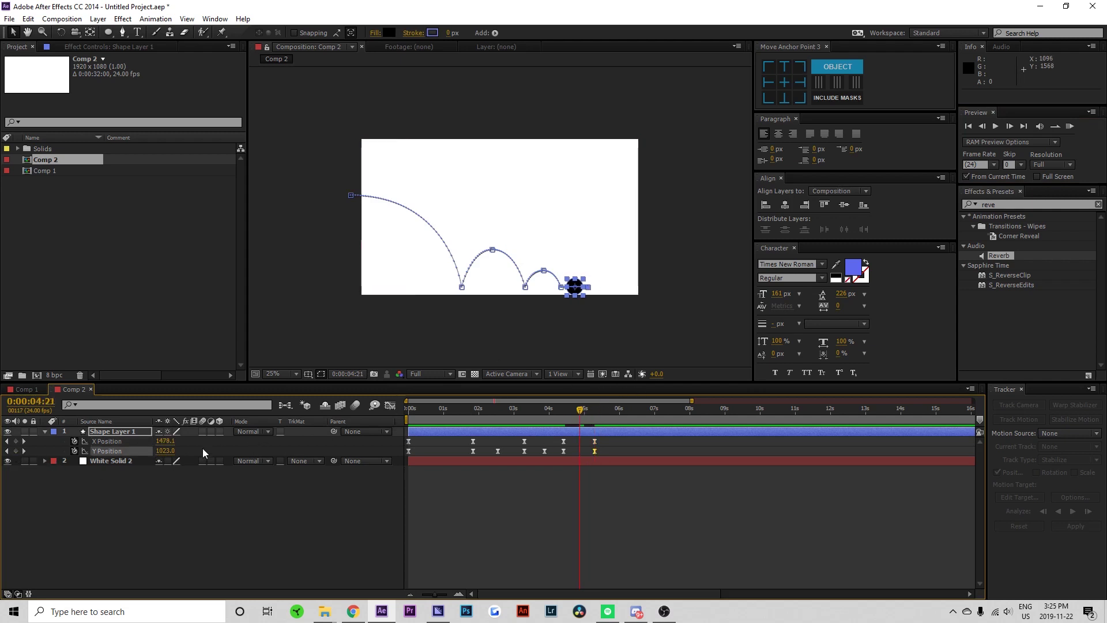
{"action": "left_click_drag", "start_coordinate": [165, 451], "coordinate": [117, 441]}
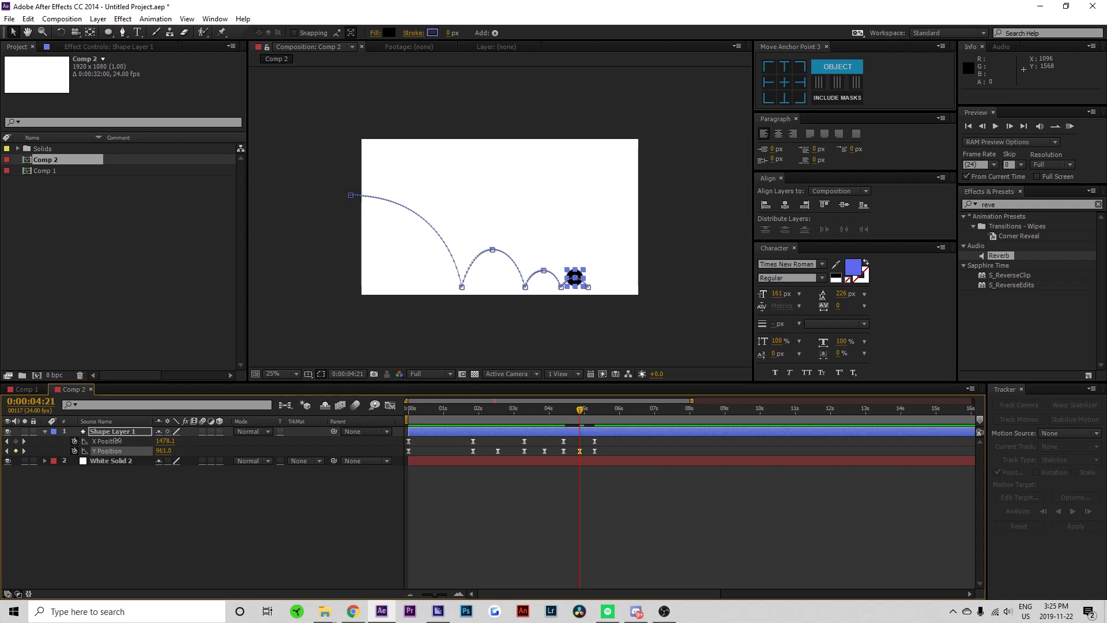
Round the third bounce's arc in the graph editor by lengthening the landing eases and tightening the peak eases on Y Position.
{"action": "left_click", "coordinate": [395, 407]}
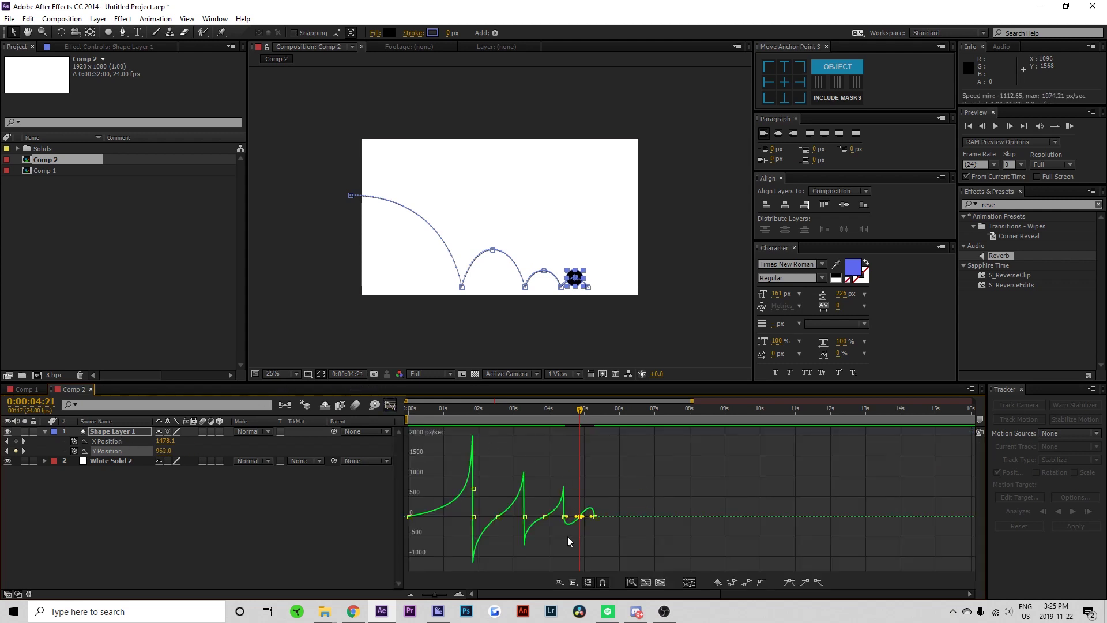
{"action": "mouse_move", "coordinate": [576, 516]}
{"action": "left_mouse_down"}
{"action": "mouse_move", "coordinate": [559, 517]}
{"action": "mouse_move", "coordinate": [595, 517]}
{"action": "left_mouse_up"}
{"action": "left_click", "coordinate": [581, 517]}
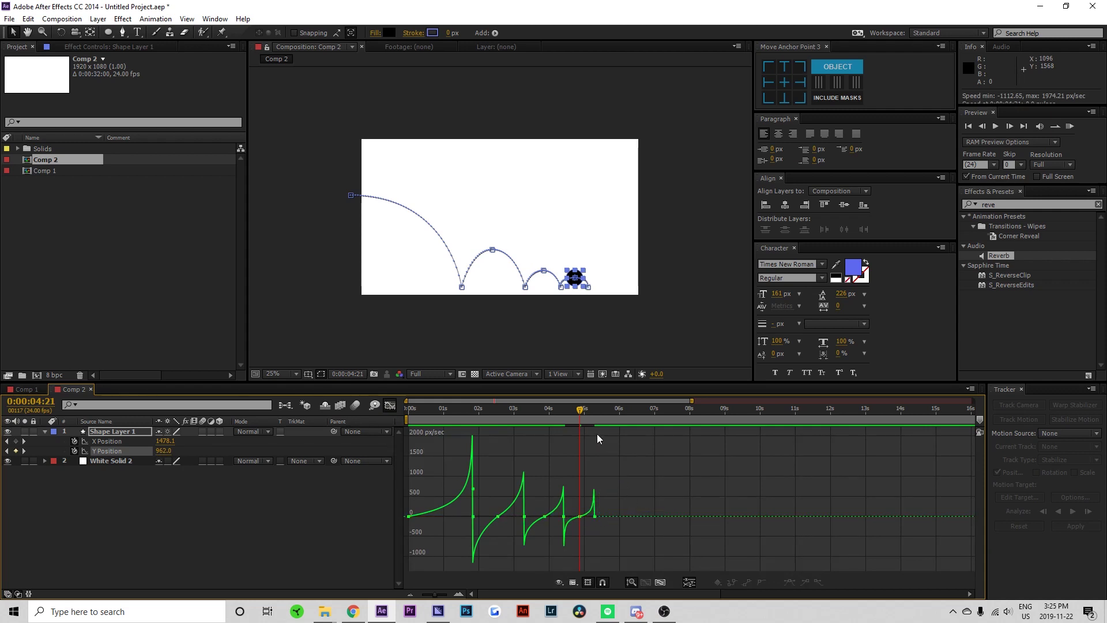
RAM preview the third bounce from 0:00:04:03.
{"action": "left_click_drag", "start_coordinate": [583, 413], "coordinate": [554, 413]}
{"action": "left_click", "coordinate": [1069, 127]}
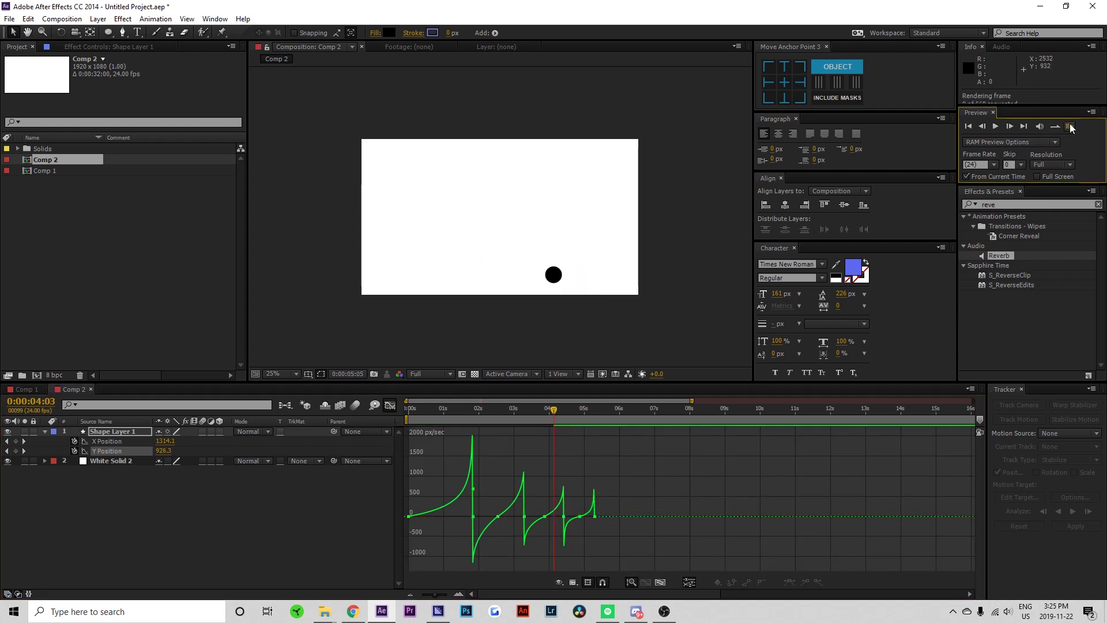
{"action": "key", "text": "space"}
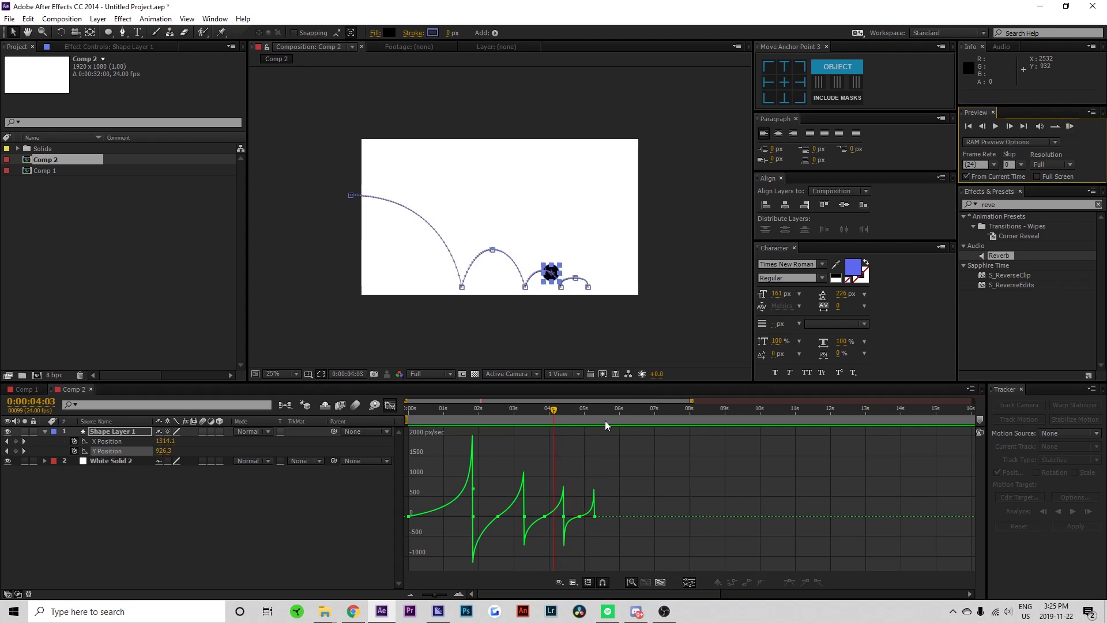
Set the X Position keyframe at 0:00:05:07 to 1537.2 and level the third bounce's horizontal speed to about 180 px/sec.
{"action": "left_click", "coordinate": [595, 415]}
{"action": "left_click", "coordinate": [163, 443]}
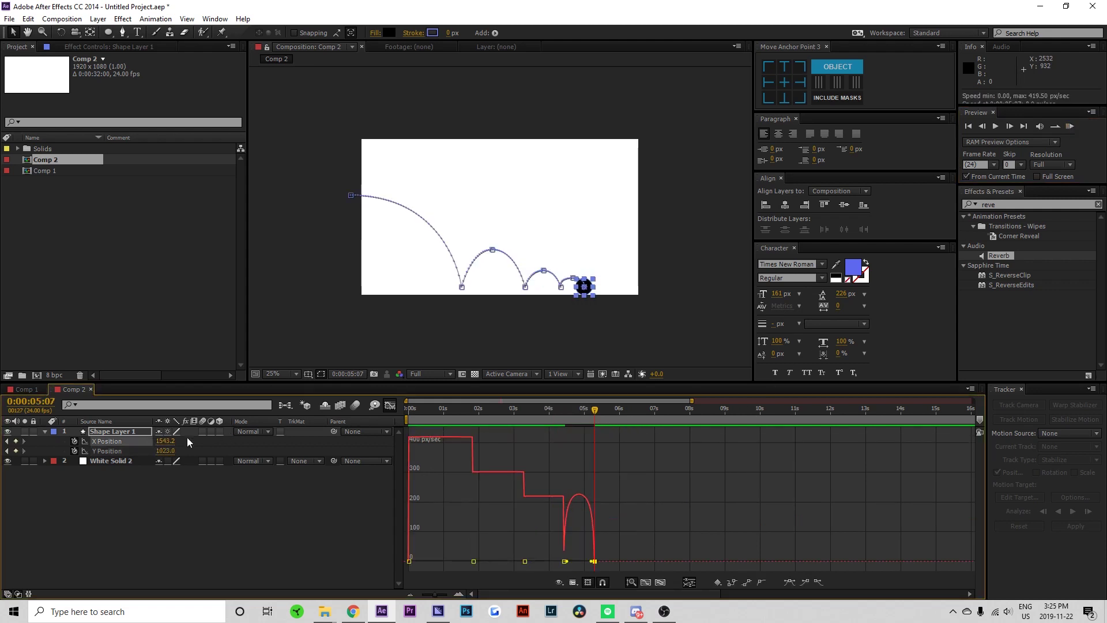
{"action": "key", "text": "ctrl+z"}
{"action": "key", "text": "ctrl+z"}
{"action": "left_click_drag", "start_coordinate": [173, 442], "coordinate": [168, 441]}
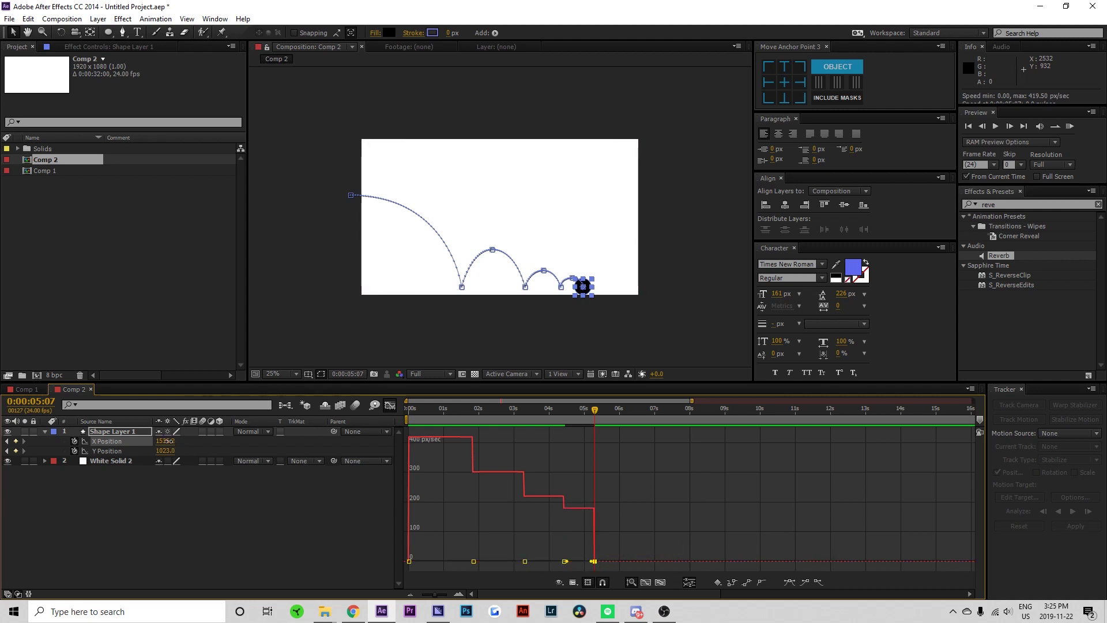
Return to the layer bars, RAM preview all three bounces from the start, and scrub back to the third bounce at 0:00:04:17.
{"action": "left_click", "coordinate": [385, 410]}
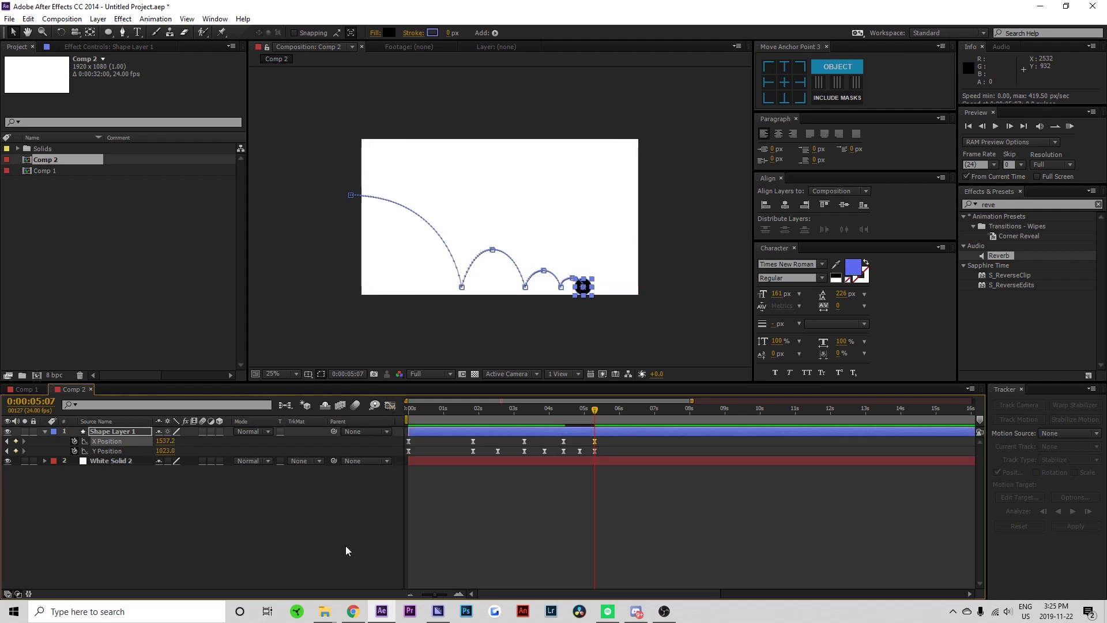
{"action": "left_click", "coordinate": [345, 548]}
{"action": "key", "text": "Home"}
{"action": "left_click", "coordinate": [1070, 126]}
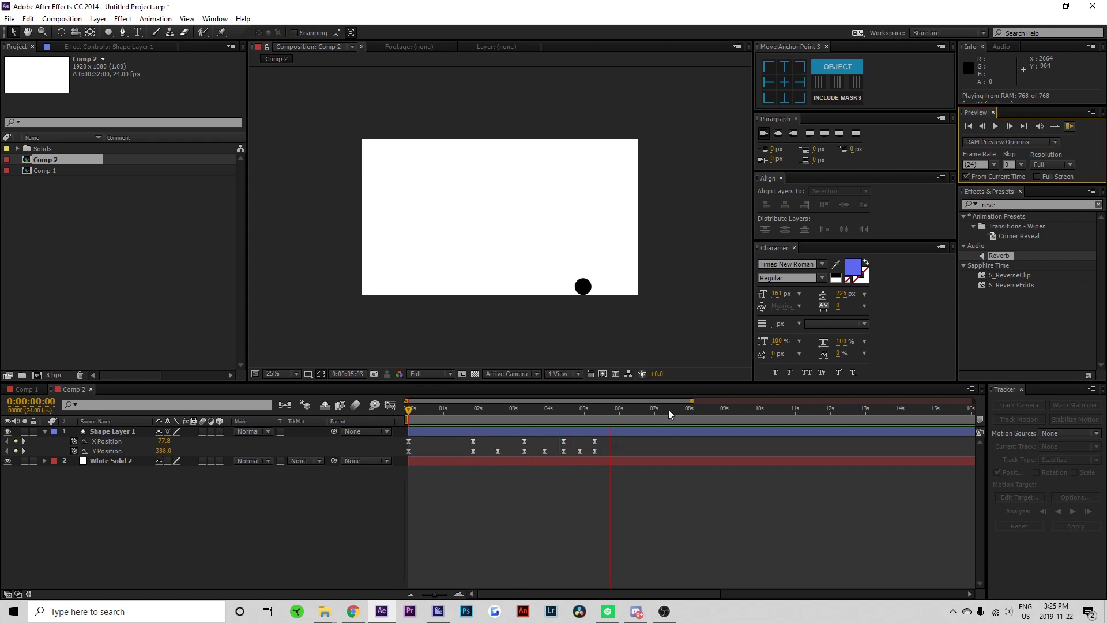
{"action": "left_click_drag", "start_coordinate": [669, 414], "coordinate": [573, 434]}
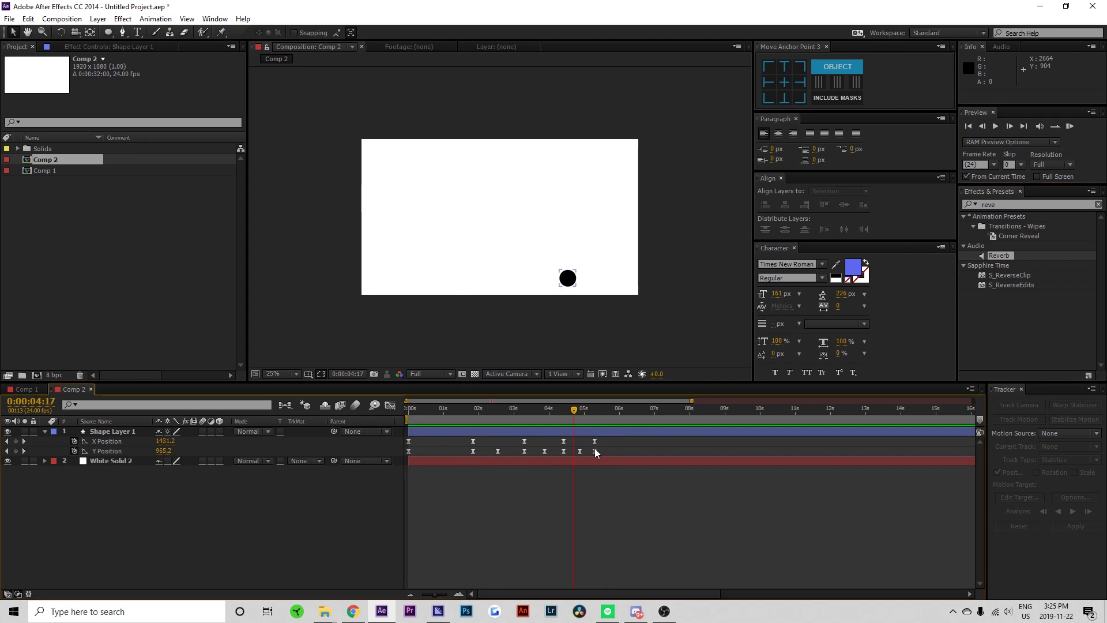
Examine the Y Position speed graph up to the last landing at 0:00:05:07.
{"action": "left_click", "coordinate": [595, 451]}
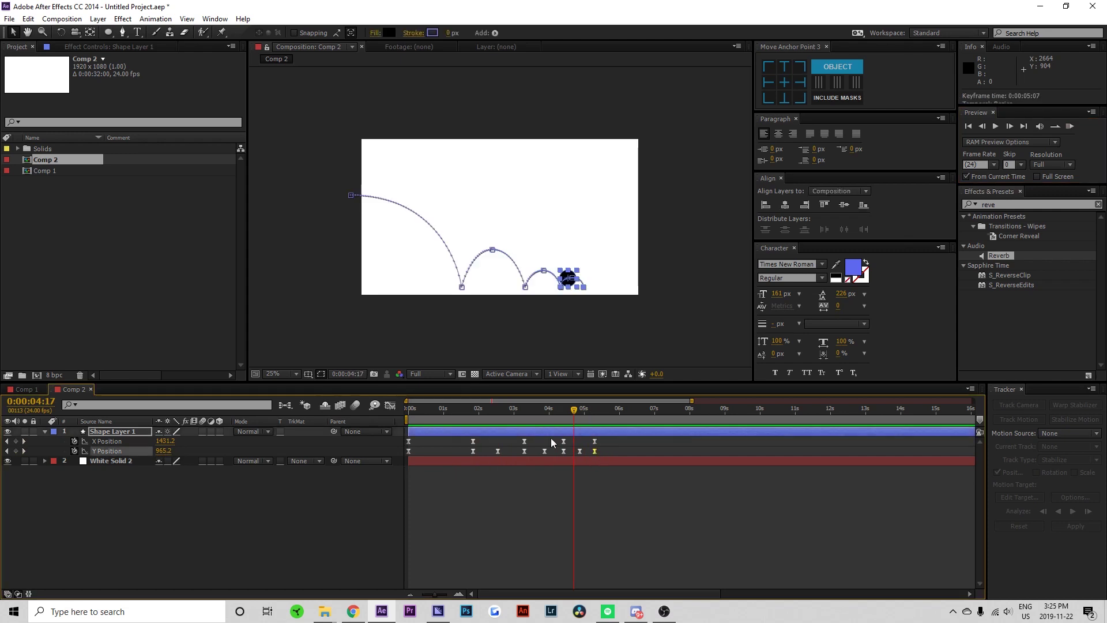
{"action": "left_click", "coordinate": [389, 406]}
{"action": "left_click_drag", "start_coordinate": [578, 416], "coordinate": [601, 434]}
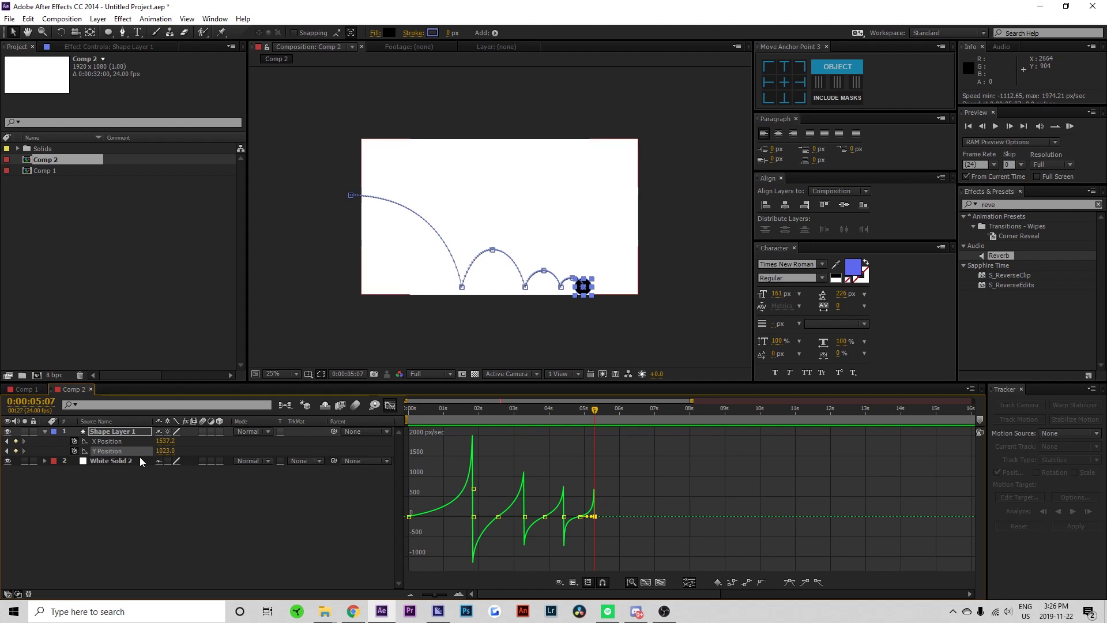
Add a final roll by keyframing X Position 1638.2 at 0:00:06:02 and easing its speed down to zero in the graph editor.
{"action": "left_click", "coordinate": [115, 443]}
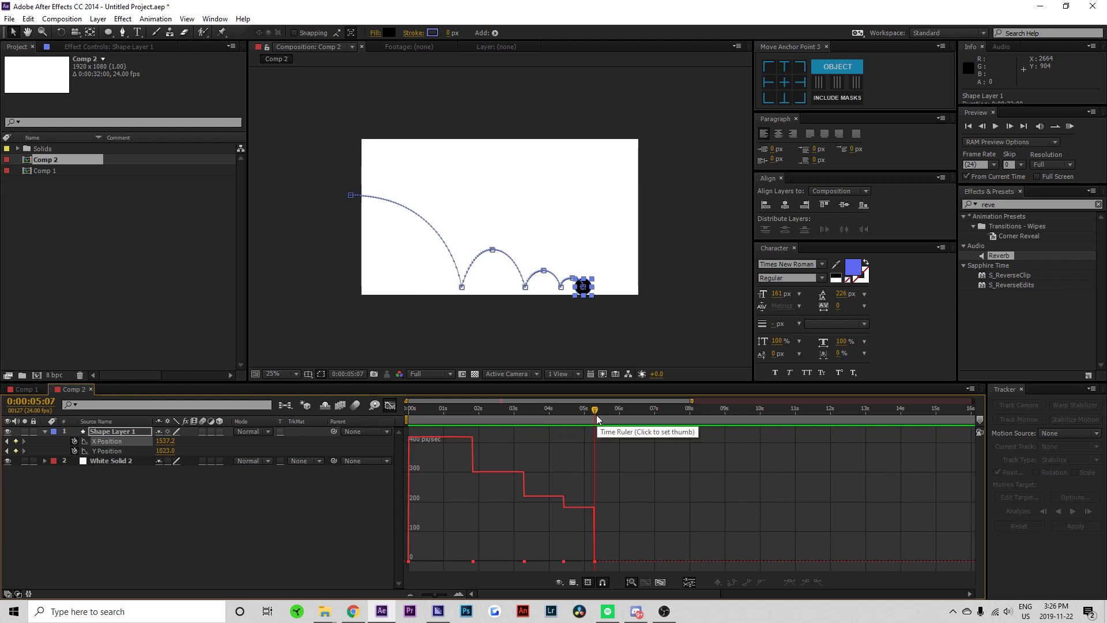
{"action": "left_click", "coordinate": [621, 410]}
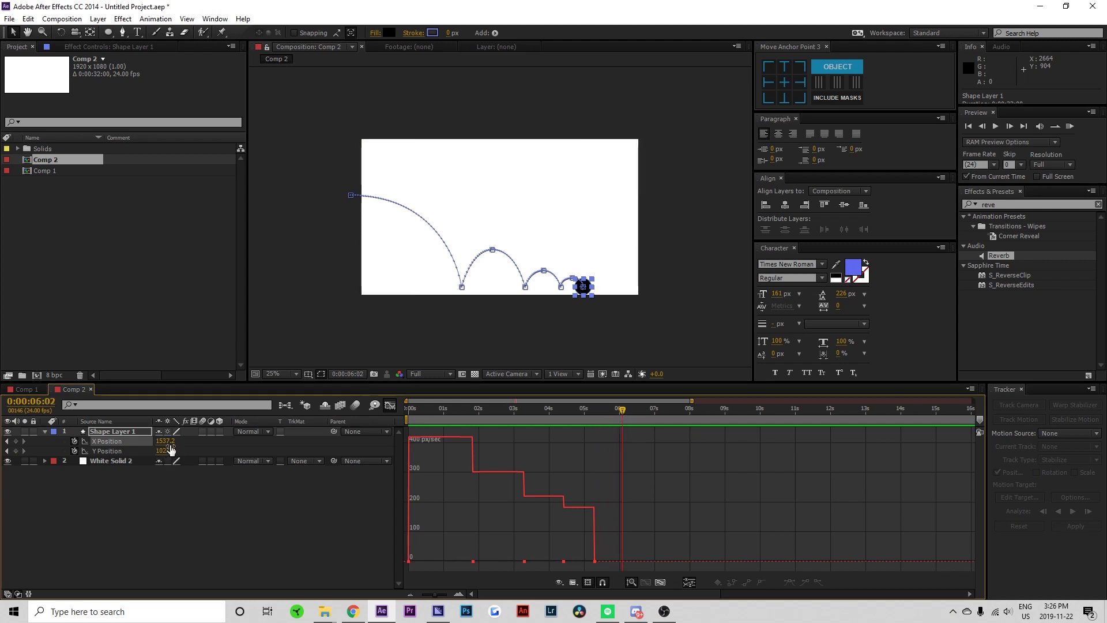
{"action": "left_click_drag", "start_coordinate": [171, 448], "coordinate": [228, 447]}
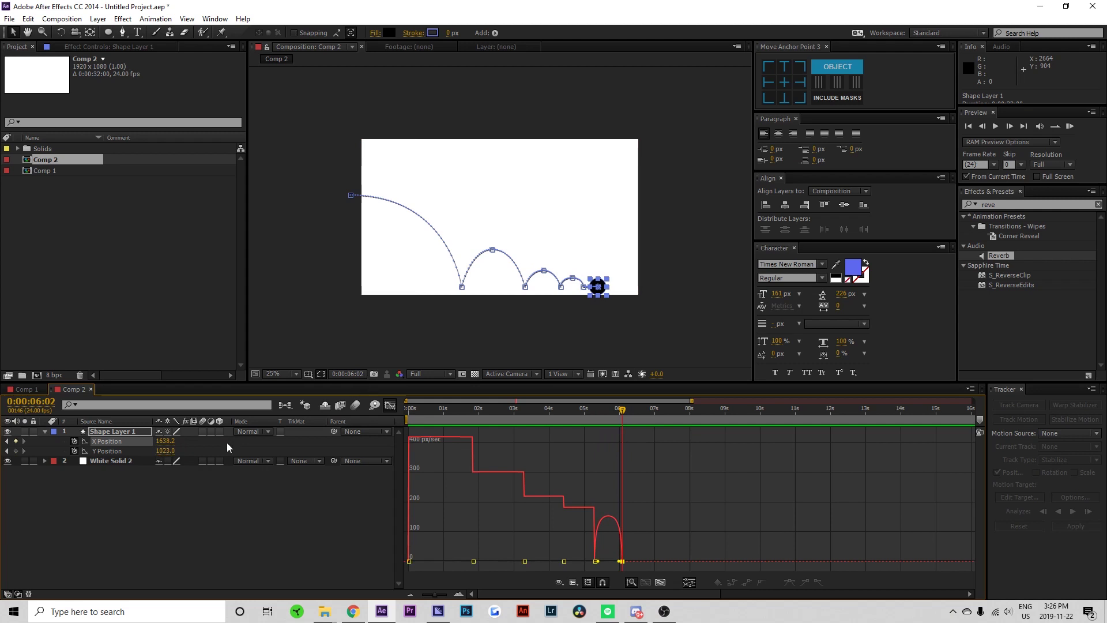
{"action": "left_click", "coordinate": [621, 561]}
{"action": "mouse_move", "coordinate": [620, 562]}
{"action": "left_mouse_down"}
{"action": "mouse_move", "coordinate": [591, 561]}
{"action": "mouse_move", "coordinate": [612, 562]}
{"action": "left_mouse_up"}
{"action": "left_click", "coordinate": [611, 562]}
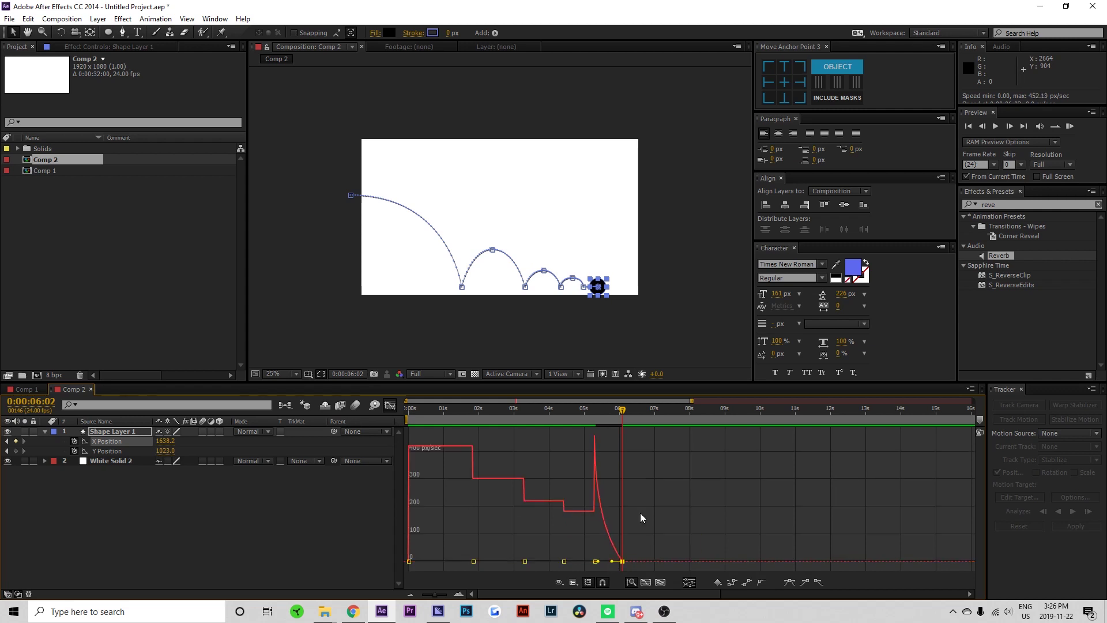
RAM preview the third bounce and the final roll from 0:00:04:12.
{"action": "left_click_drag", "start_coordinate": [581, 410], "coordinate": [567, 410]}
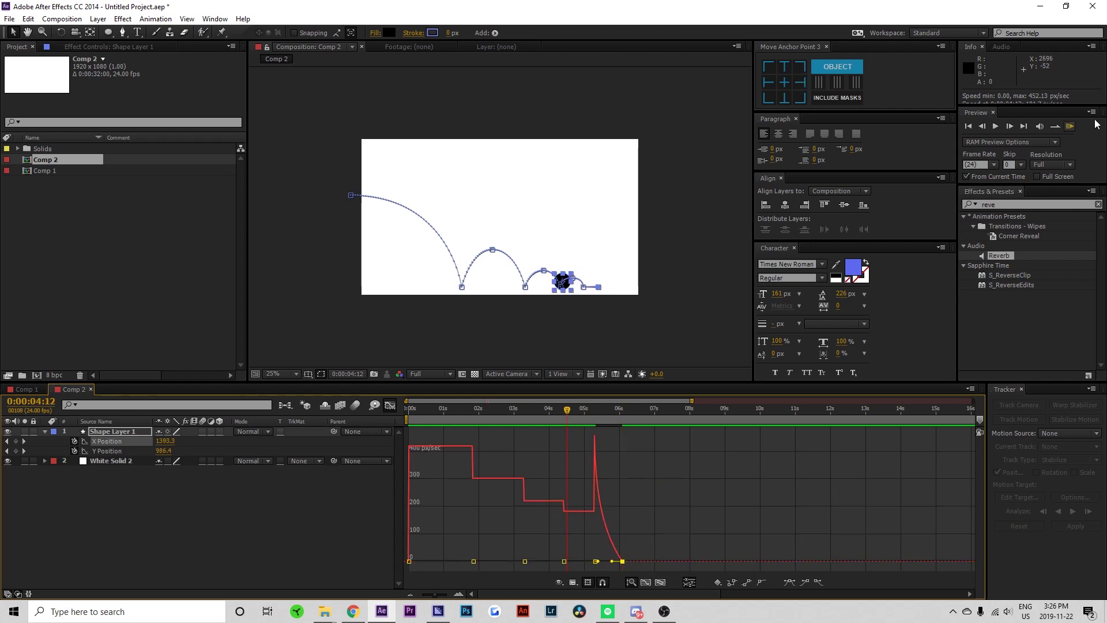
{"action": "left_click", "coordinate": [1067, 126]}
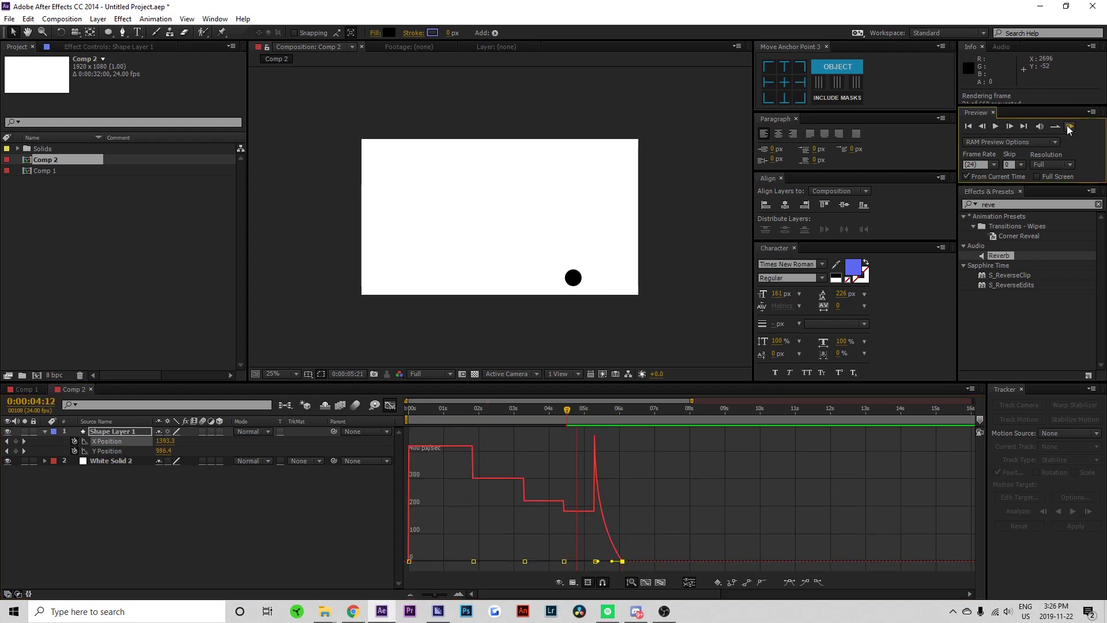
{"action": "key", "text": "space"}
Set the X Position keyframe at 0:00:06:02 to 1578.2 to slow the final roll, and RAM preview it from 0:00:04:03.
{"action": "left_click_drag", "start_coordinate": [628, 413], "coordinate": [622, 428]}
{"action": "left_click_drag", "start_coordinate": [164, 443], "coordinate": [130, 443]}
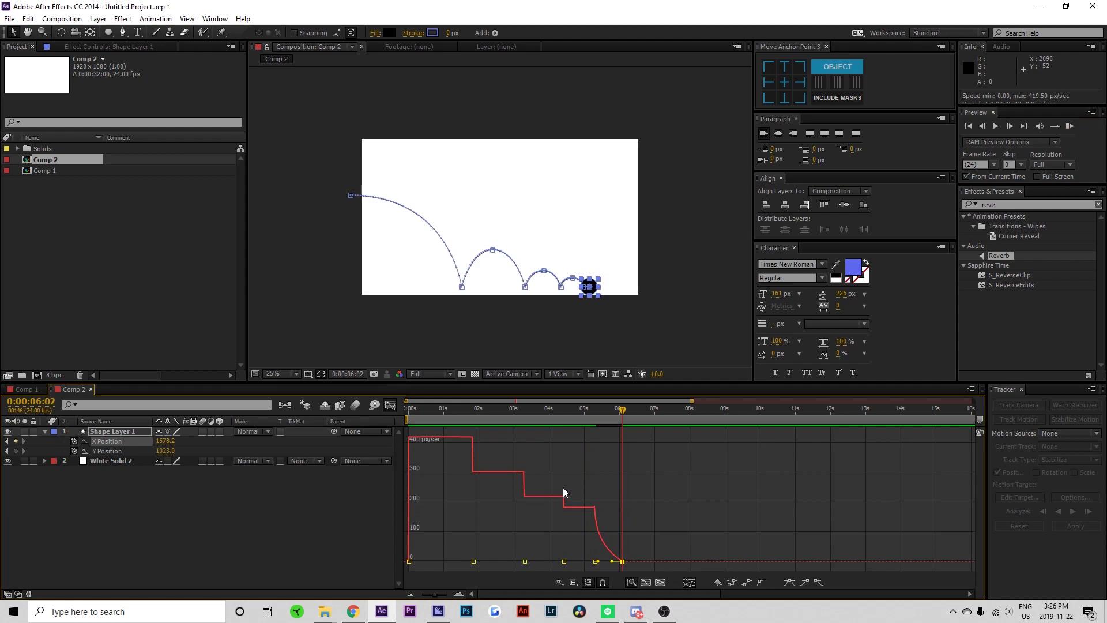
{"action": "left_click", "coordinate": [1070, 127]}
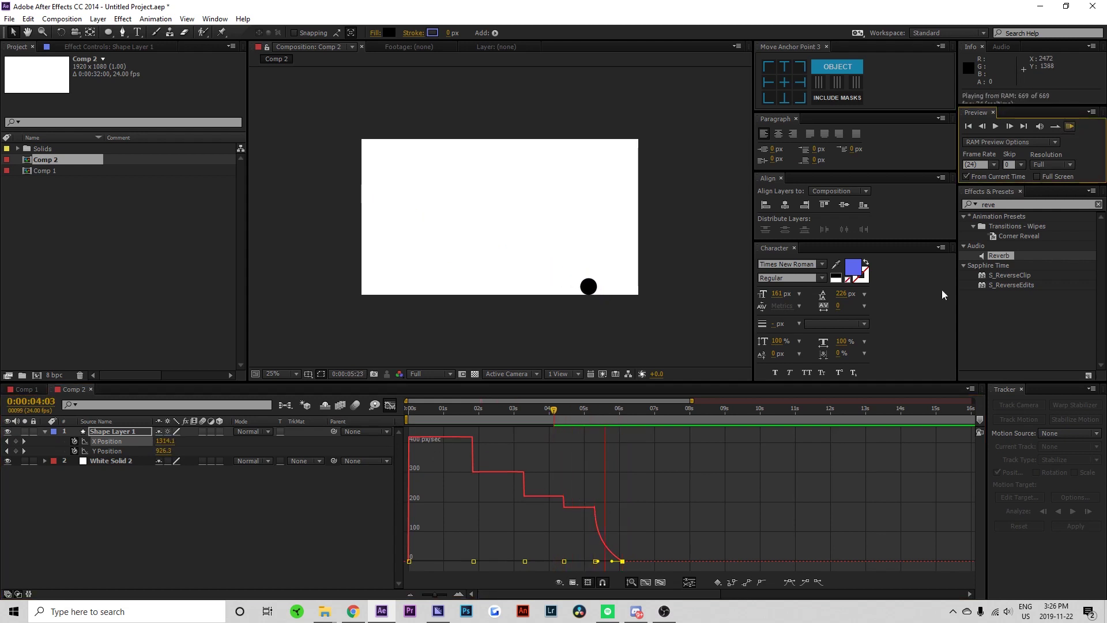
{"action": "key", "text": "space"}
Close the graph editor and RAM preview the complete bounce and roll animation from the beginning.
{"action": "left_click", "coordinate": [390, 405]}
{"action": "left_click", "coordinate": [583, 497]}
{"action": "left_click_drag", "start_coordinate": [552, 409], "coordinate": [386, 414]}
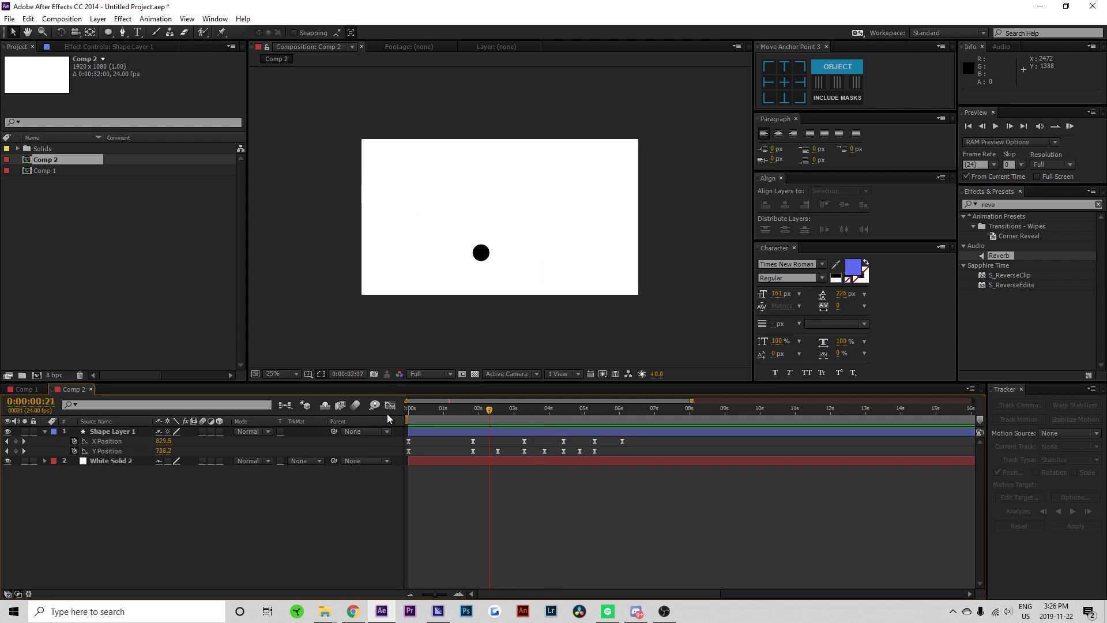
{"action": "left_click", "coordinate": [1071, 127]}
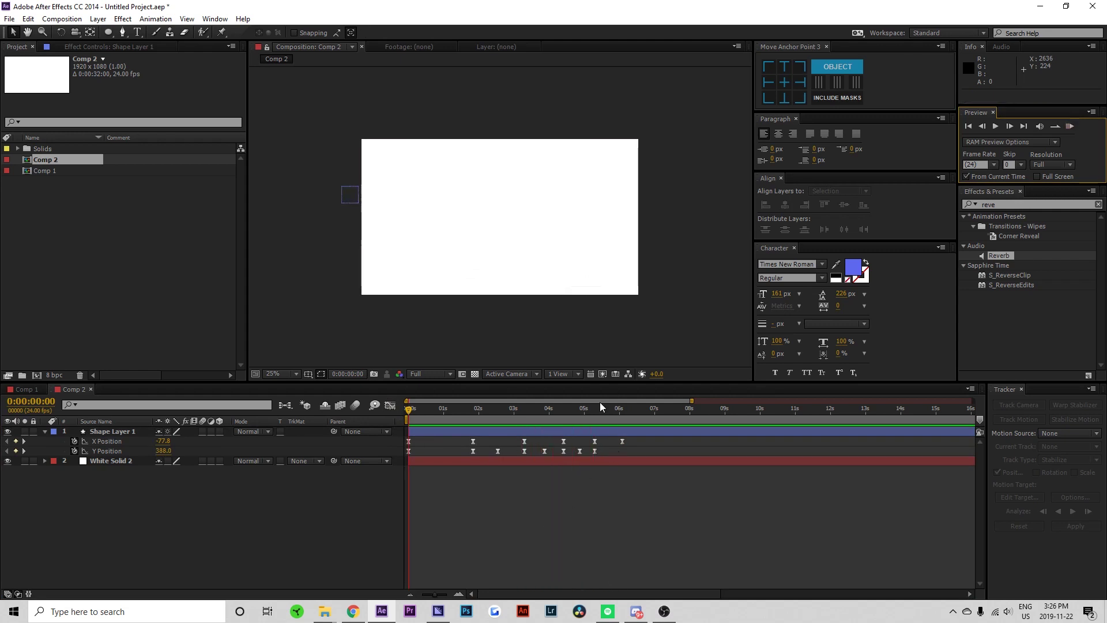
Scrub to the fall at 0:00:01:04 and bring up the Y Position speed graph to examine its bounce curves.
{"action": "left_click_drag", "start_coordinate": [600, 404], "coordinate": [526, 433]}
{"action": "left_click_drag", "start_coordinate": [407, 448], "coordinate": [450, 451]}
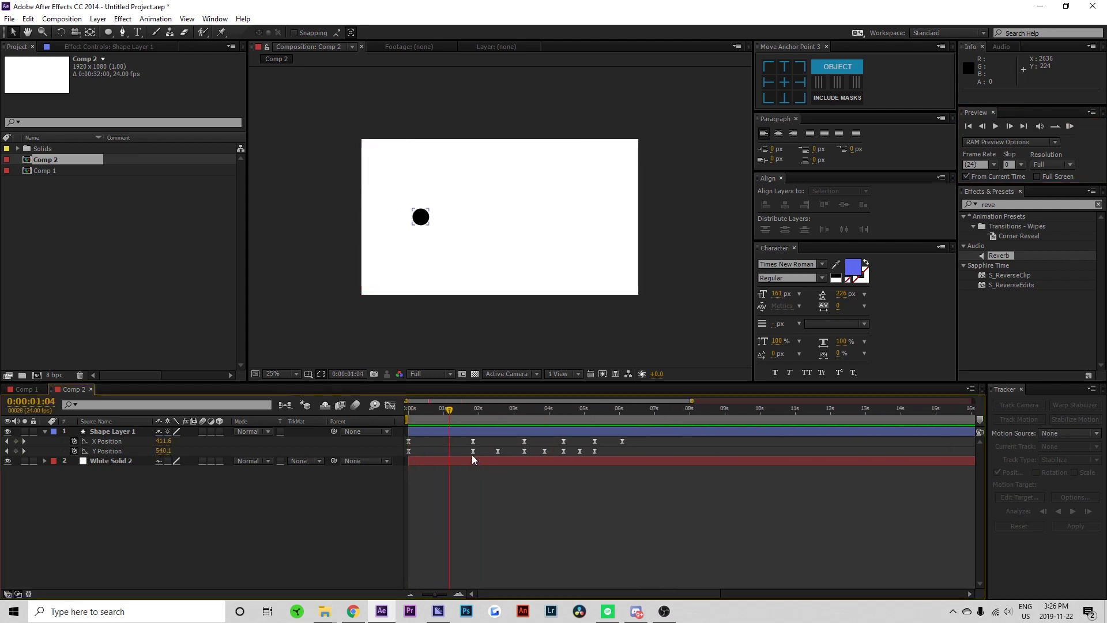
{"action": "left_click", "coordinate": [471, 457]}
{"action": "left_click", "coordinate": [473, 451]}
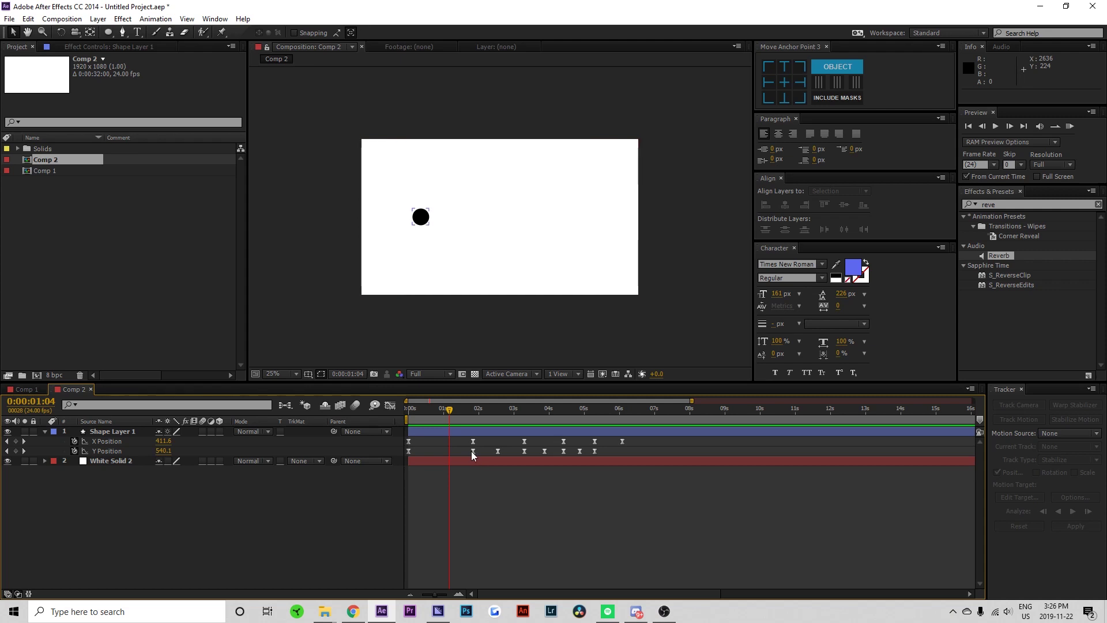
{"action": "left_click", "coordinate": [389, 406]}
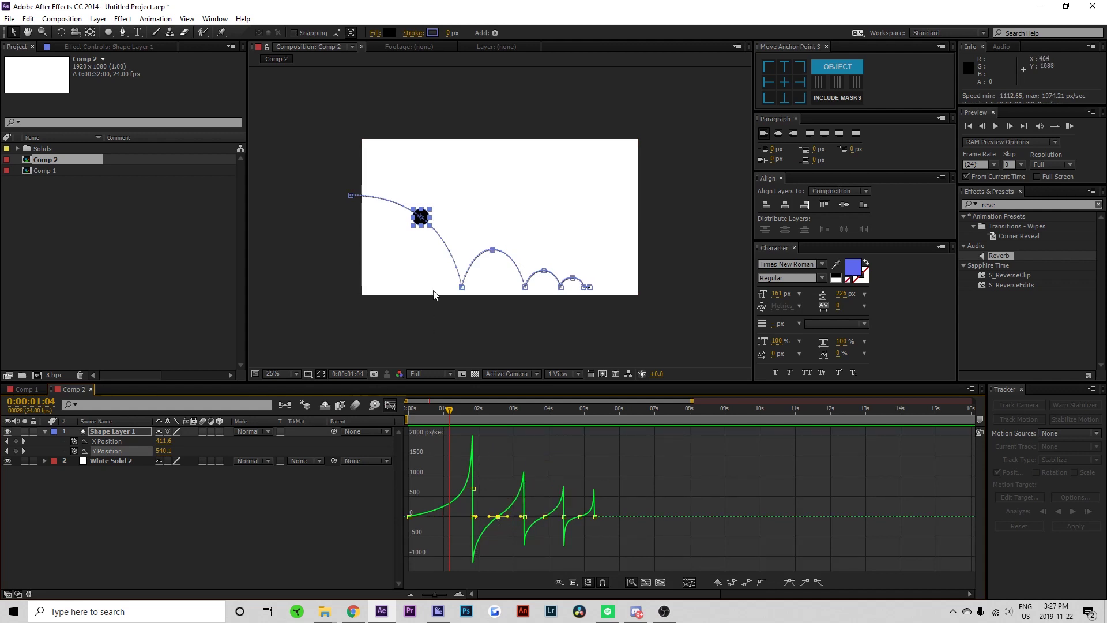
Scrub Comp 2 to the second bounce at 0:00:02:15, and open Comp 1 to RAM preview its bouncing ball.
{"action": "left_click_drag", "start_coordinate": [471, 402], "coordinate": [493, 419]}
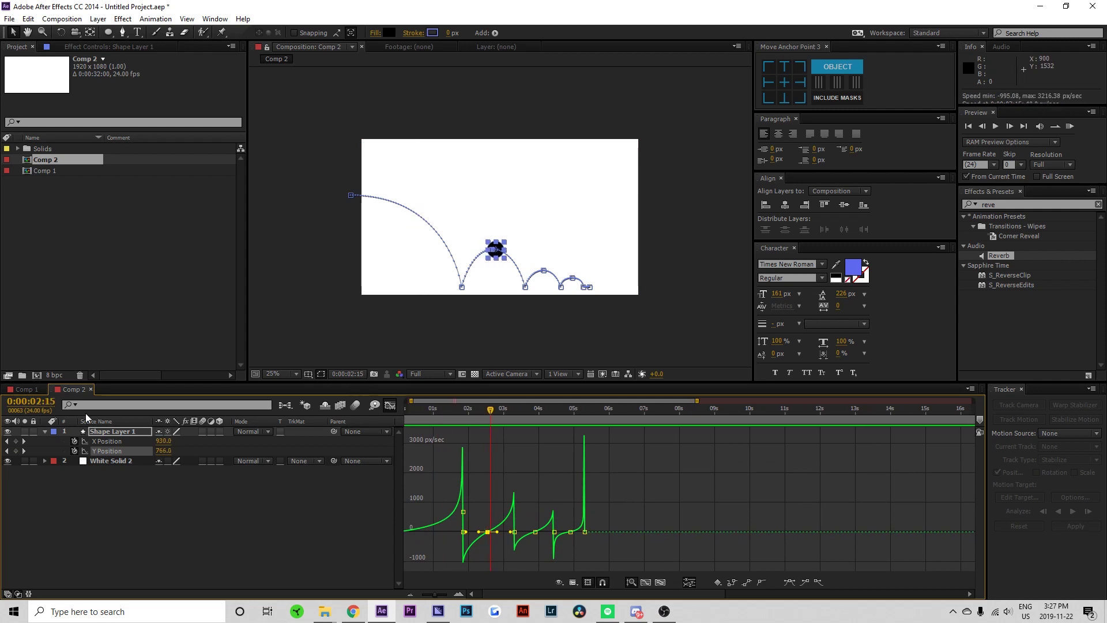
{"action": "left_click", "coordinate": [34, 389]}
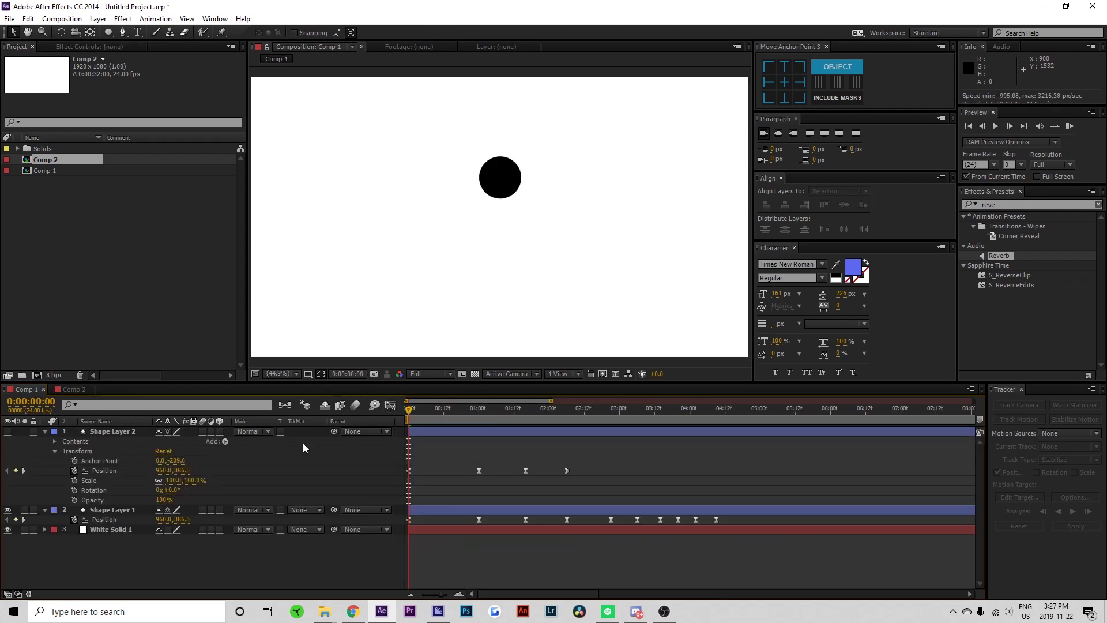
{"action": "left_click", "coordinate": [1070, 126]}
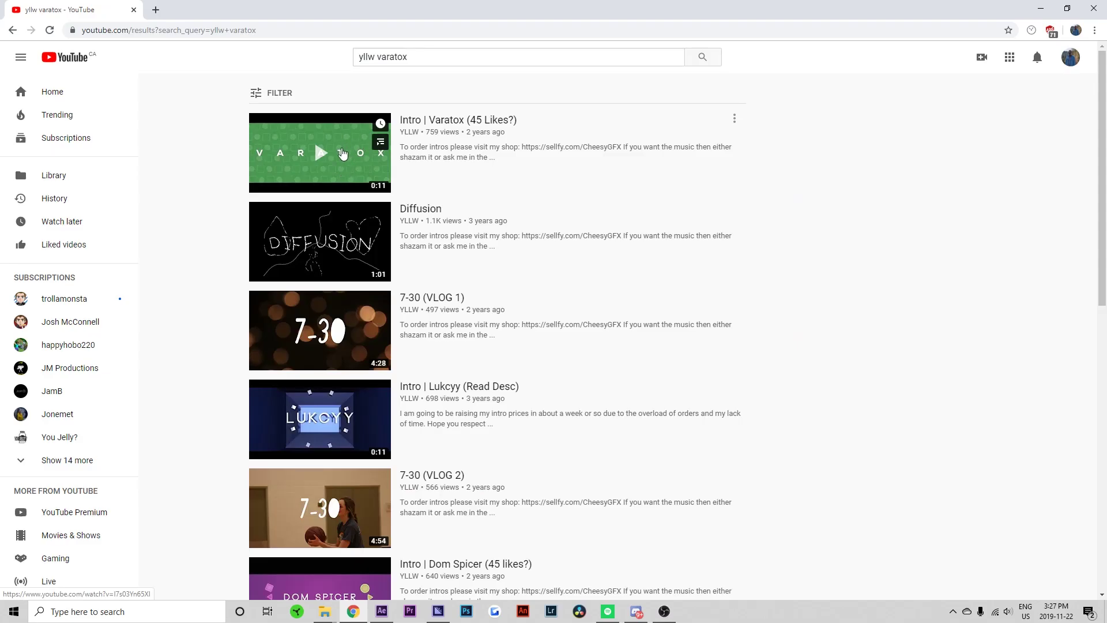
Play the Intro | Varatox video on YouTube and rewind it to 0:01 to examine the ball's motion around the bar.
{"action": "left_click", "coordinate": [343, 153]}
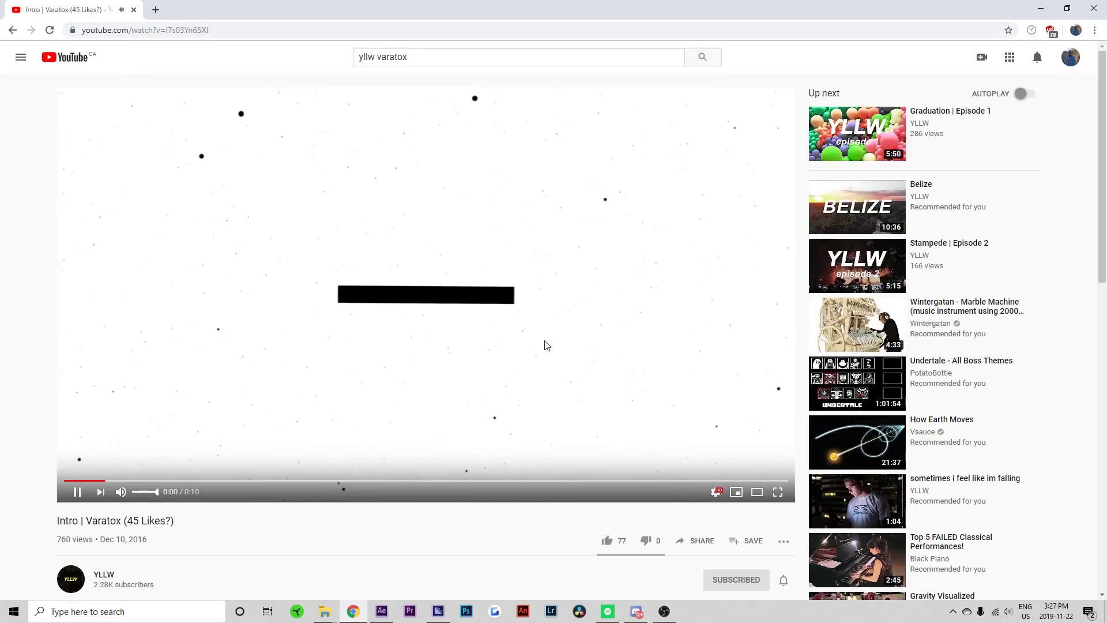
{"action": "left_click", "coordinate": [279, 401]}
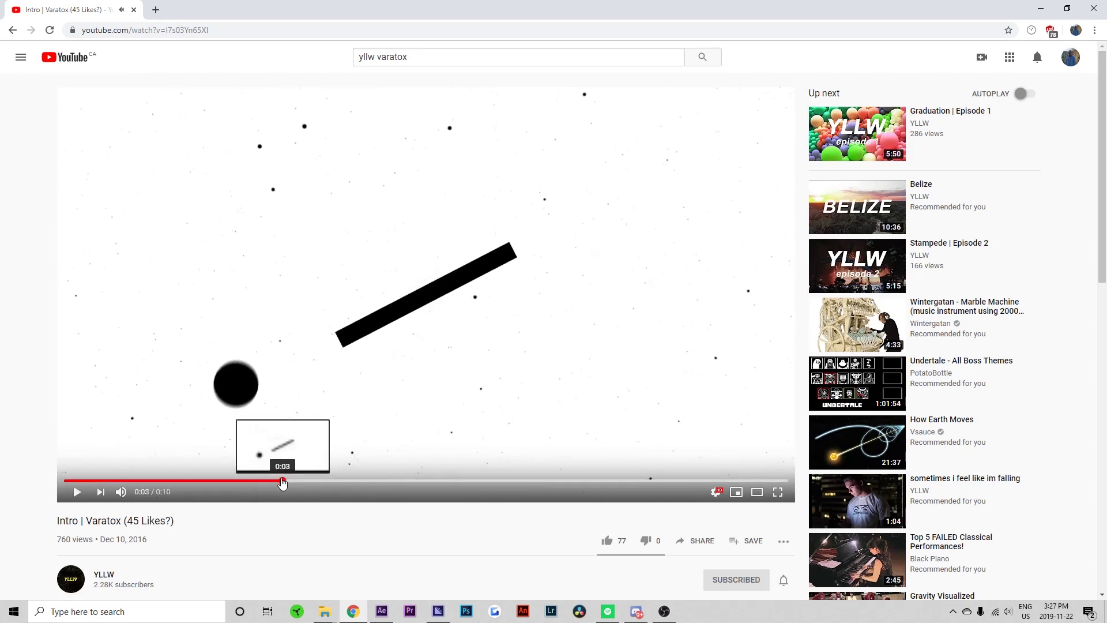
{"action": "left_click_drag", "start_coordinate": [282, 483], "coordinate": [184, 484]}
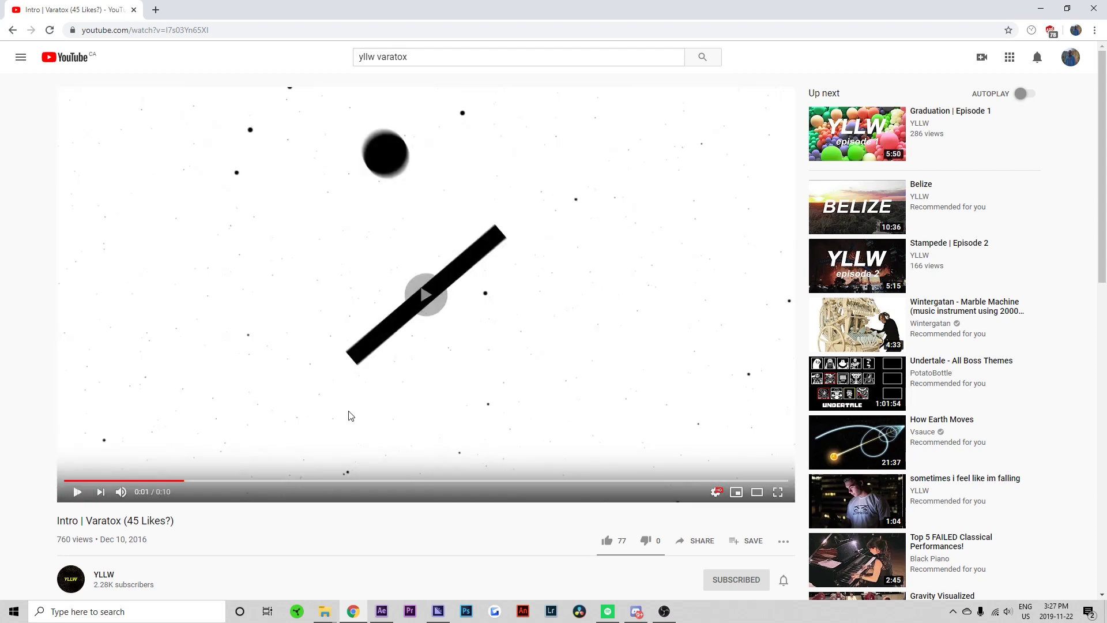
{"action": "left_click", "coordinate": [350, 415]}
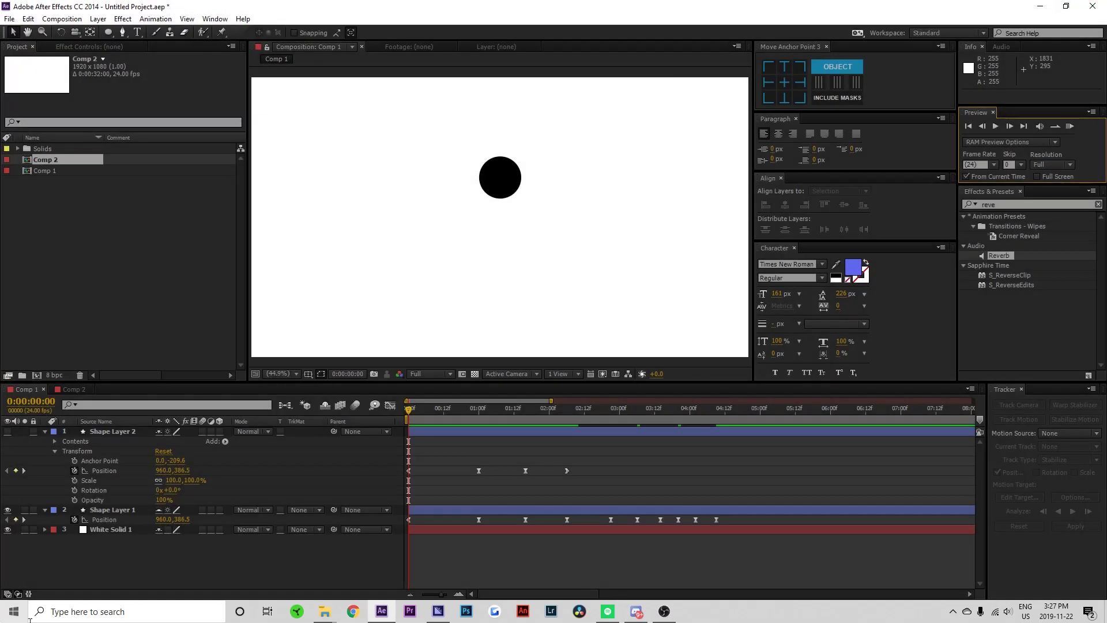
Return to Comp 2, close the graph editor and move the current time to the last X Position keyframe at 0:00:06:02.
{"action": "left_click_drag", "start_coordinate": [440, 409], "coordinate": [752, 410]}
{"action": "left_click", "coordinate": [76, 390]}
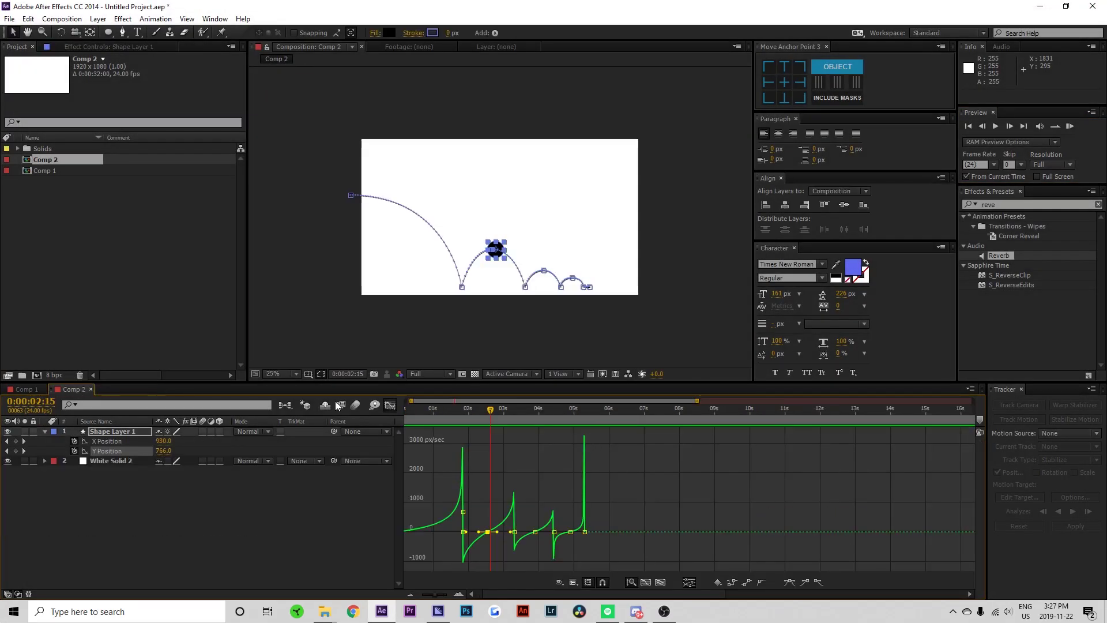
{"action": "left_click", "coordinate": [387, 405]}
{"action": "left_click", "coordinate": [594, 469]}
{"action": "left_click_drag", "start_coordinate": [562, 410], "coordinate": [607, 419]}
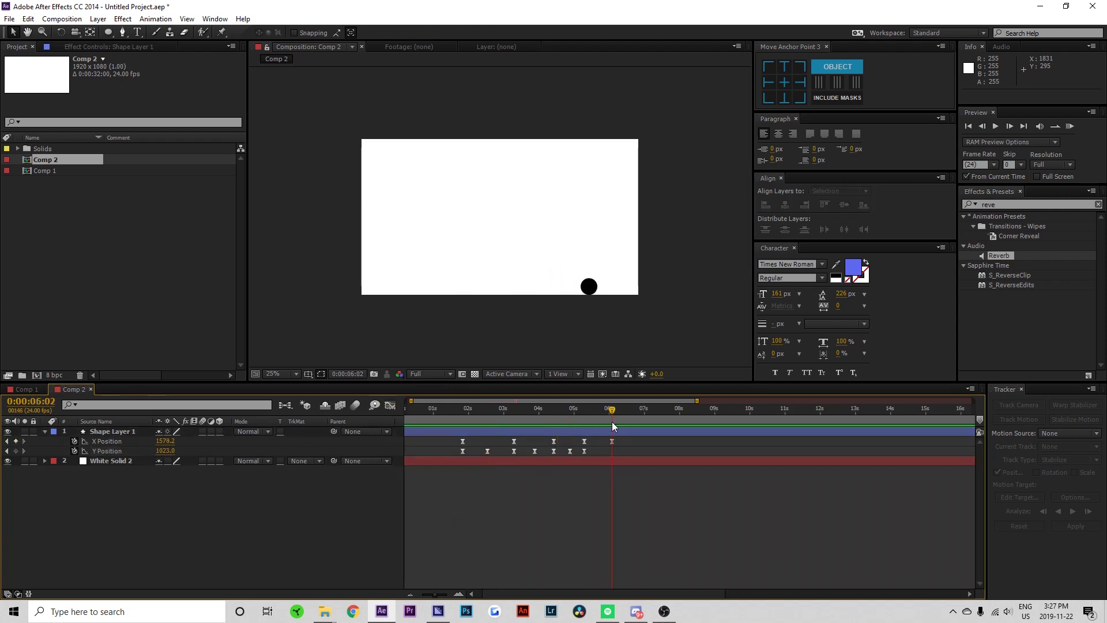
Split Shape Layer 1 at 0:00:06:02.
{"action": "left_click", "coordinate": [622, 434]}
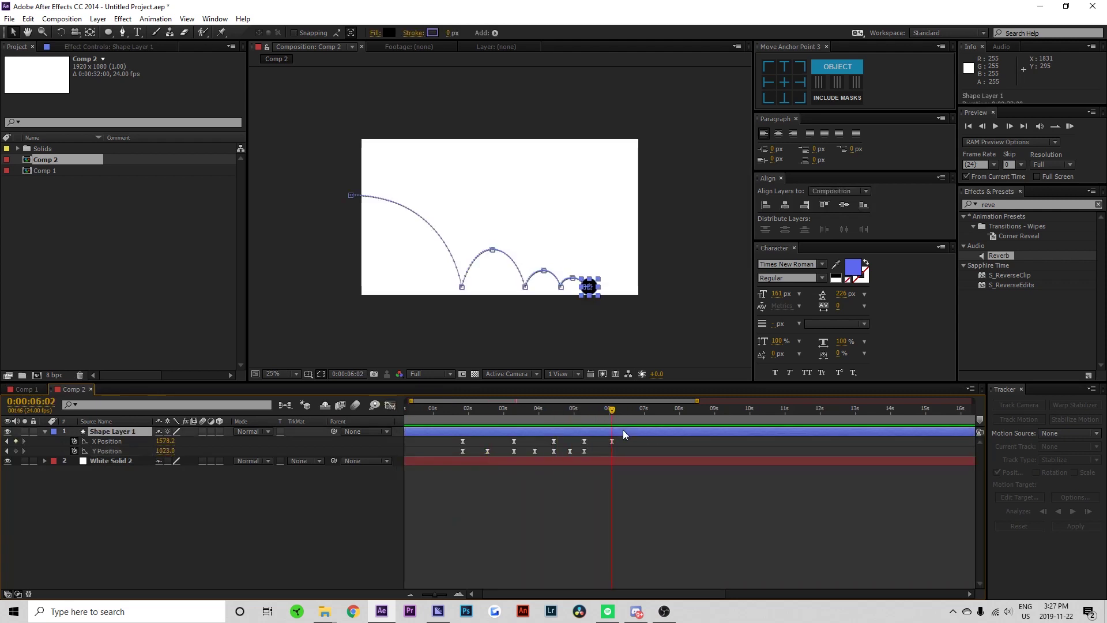
{"action": "left_click", "coordinate": [608, 499]}
{"action": "left_click", "coordinate": [459, 594]}
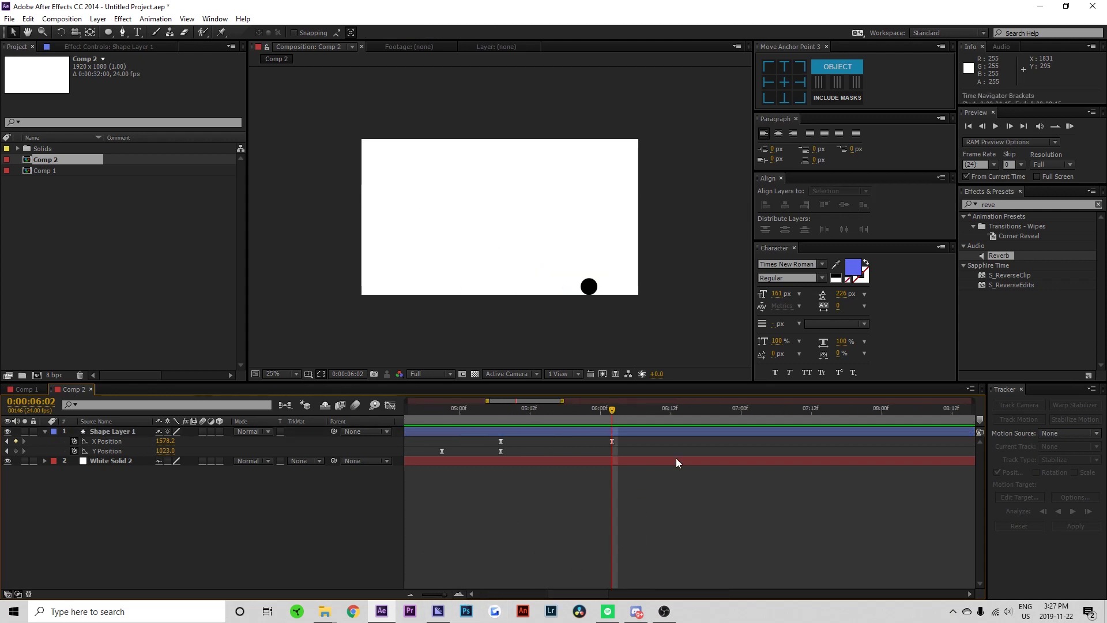
{"action": "left_click", "coordinate": [675, 434]}
{"action": "key", "text": "ctrl+shift+d"}
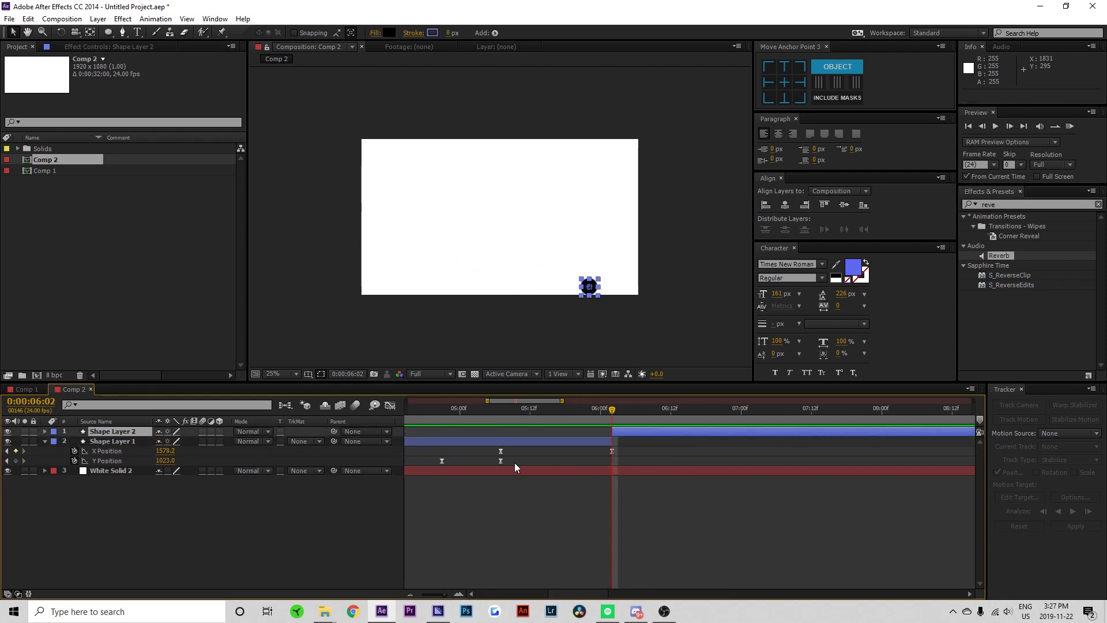
Reveal Shape Layer 2's keyframes and turn off Separate Dimensions for its Position.
{"action": "key", "text": "u"}
{"action": "left_click", "coordinate": [105, 441]}
{"action": "right_click", "coordinate": [105, 443]}
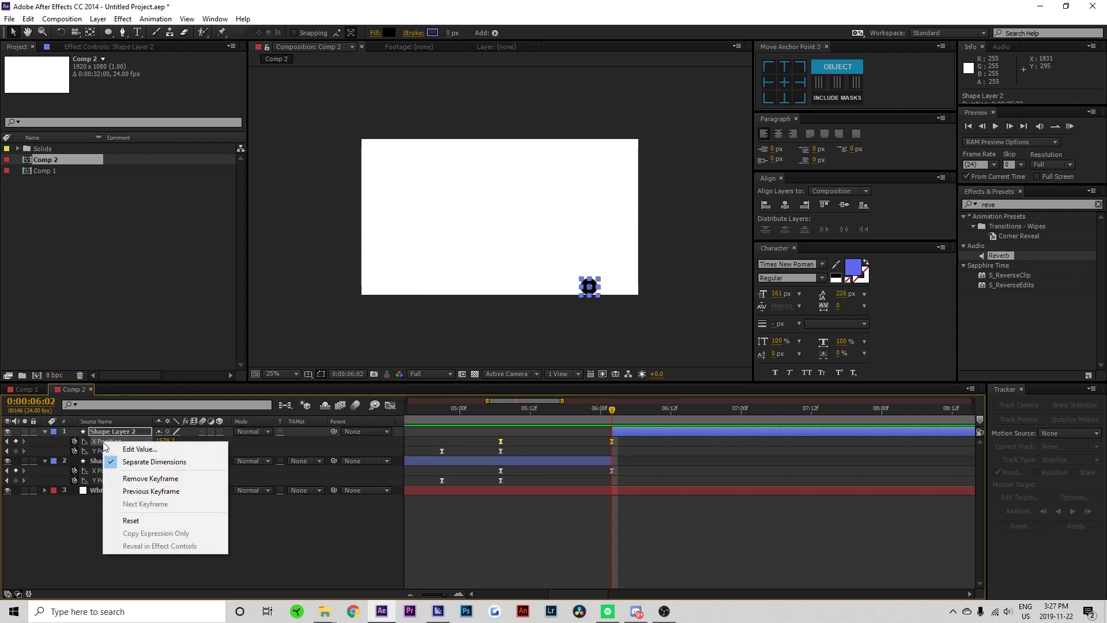
{"action": "left_click", "coordinate": [154, 461]}
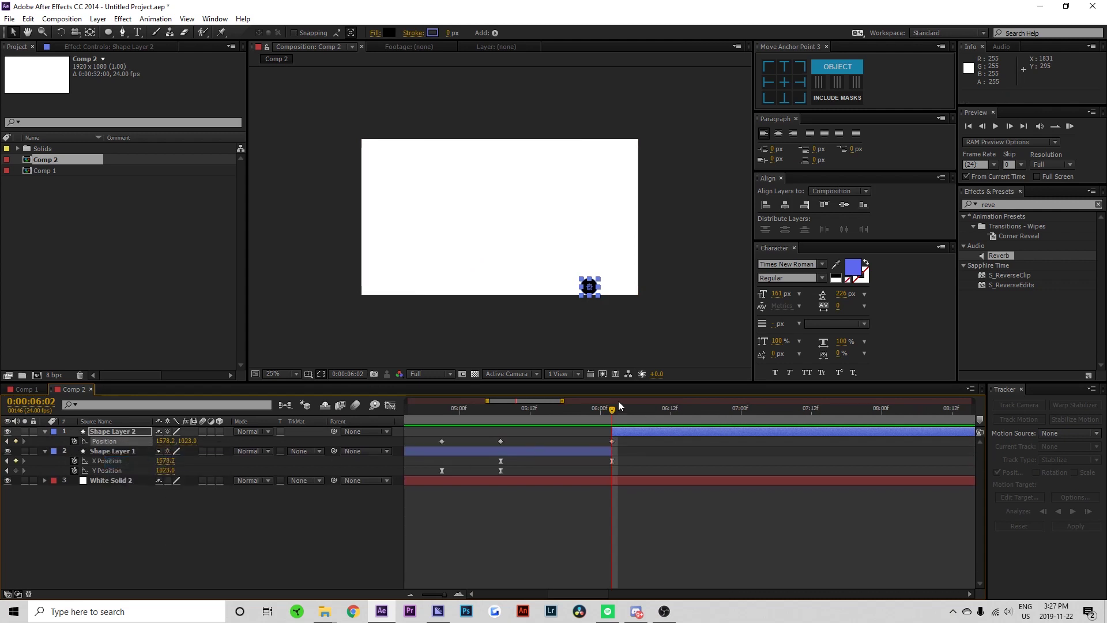
Add Shape Layer 2 Position keyframes at 0:00:07:06 with 1256.2, 631.0 and at 0:00:08:02 with 1274.2, 1014.0.
{"action": "left_click_drag", "start_coordinate": [613, 414], "coordinate": [776, 421]}
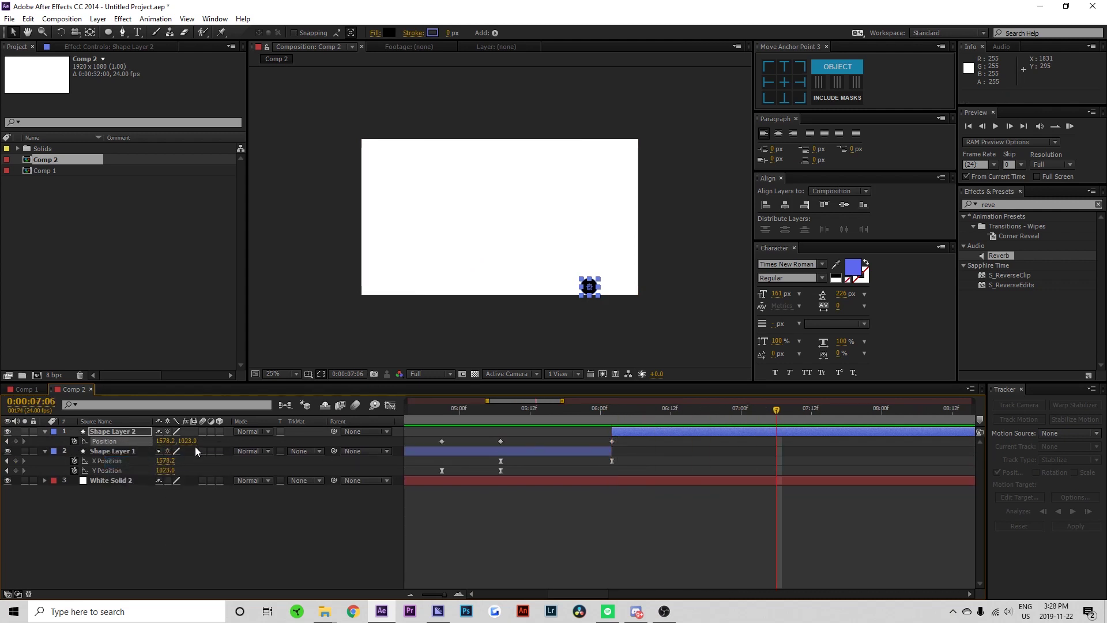
{"action": "left_click_drag", "start_coordinate": [189, 441], "coordinate": [55, 461]}
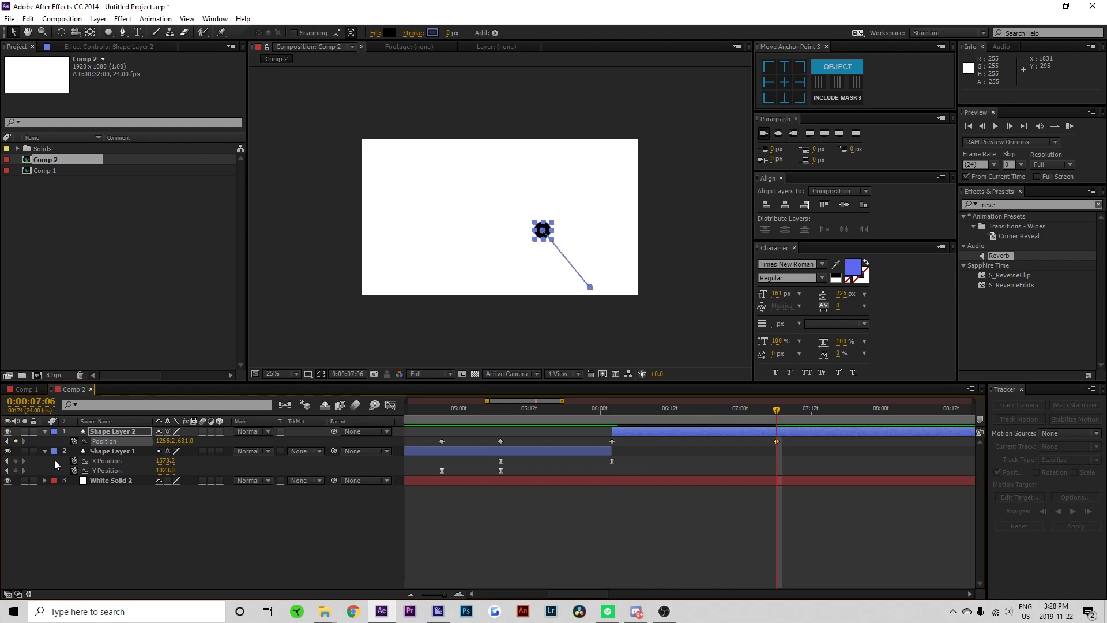
{"action": "left_click", "coordinate": [893, 412]}
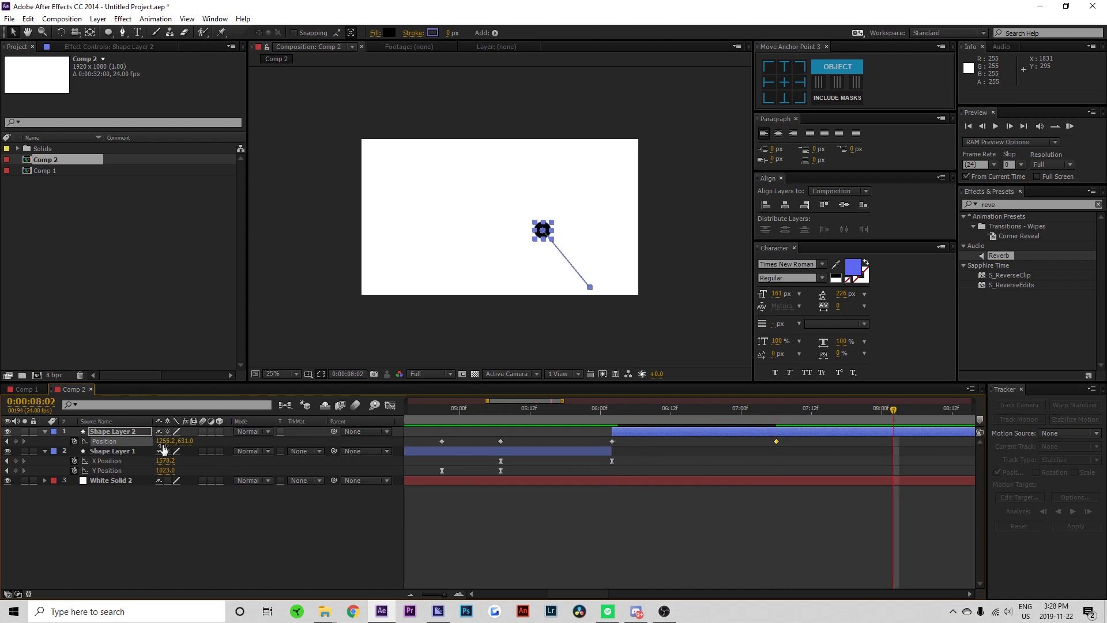
{"action": "left_click_drag", "start_coordinate": [542, 230], "coordinate": [545, 285]}
{"action": "left_click", "coordinate": [13, 32]}
{"action": "left_click", "coordinate": [888, 515]}
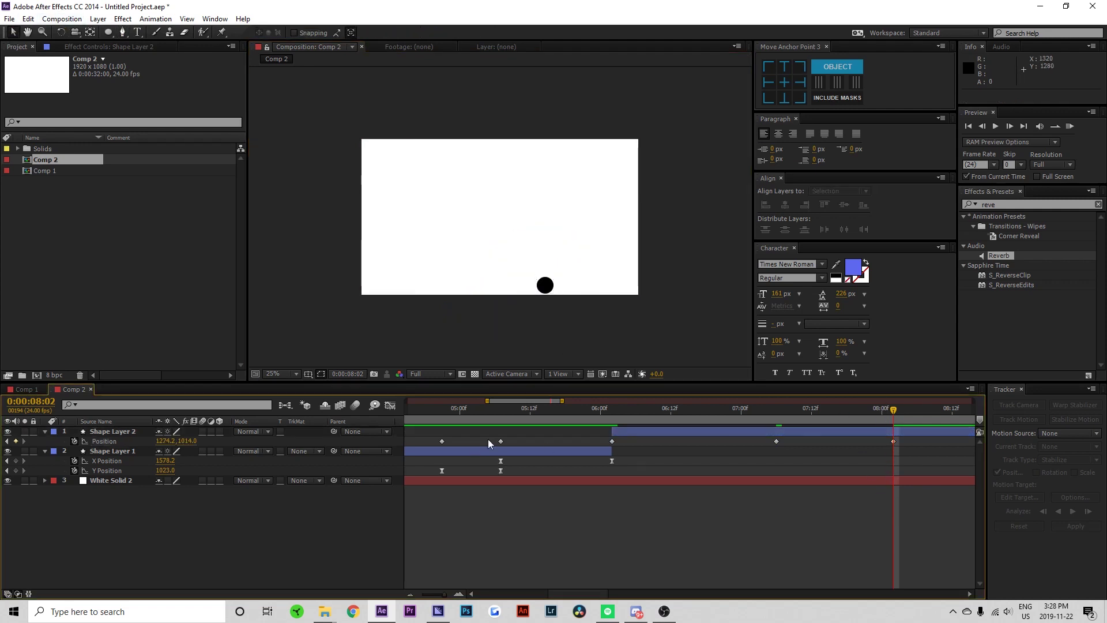
RAM preview Comp 2 from the beginning to review the bounces and the added movement.
{"action": "left_click_drag", "start_coordinate": [592, 408], "coordinate": [275, 482]}
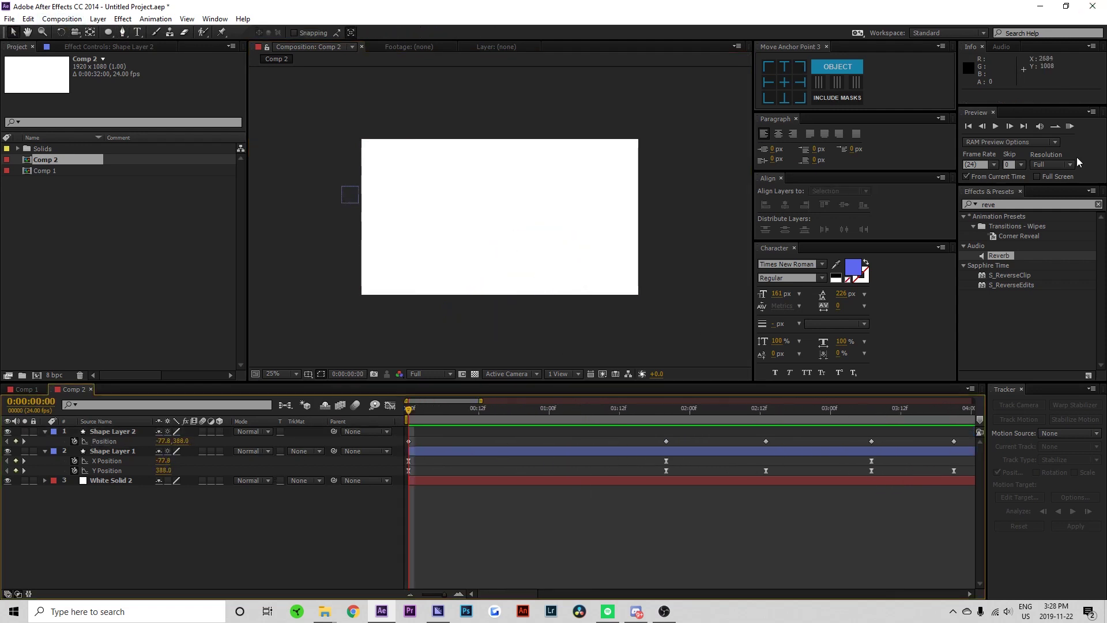
{"action": "left_click", "coordinate": [1072, 128]}
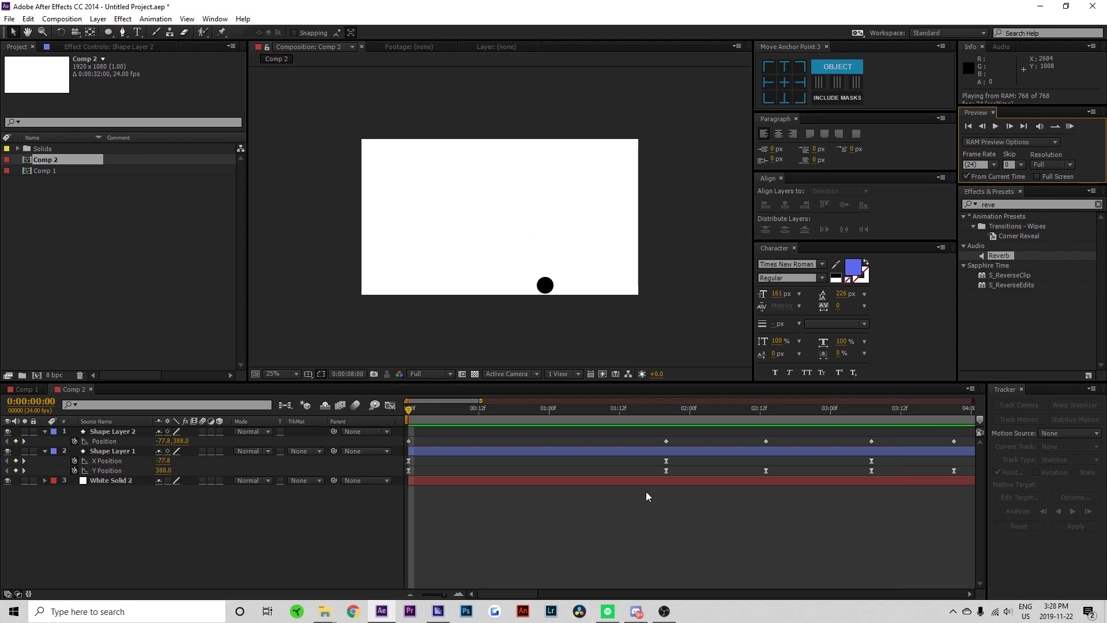
{"action": "key", "text": "space"}
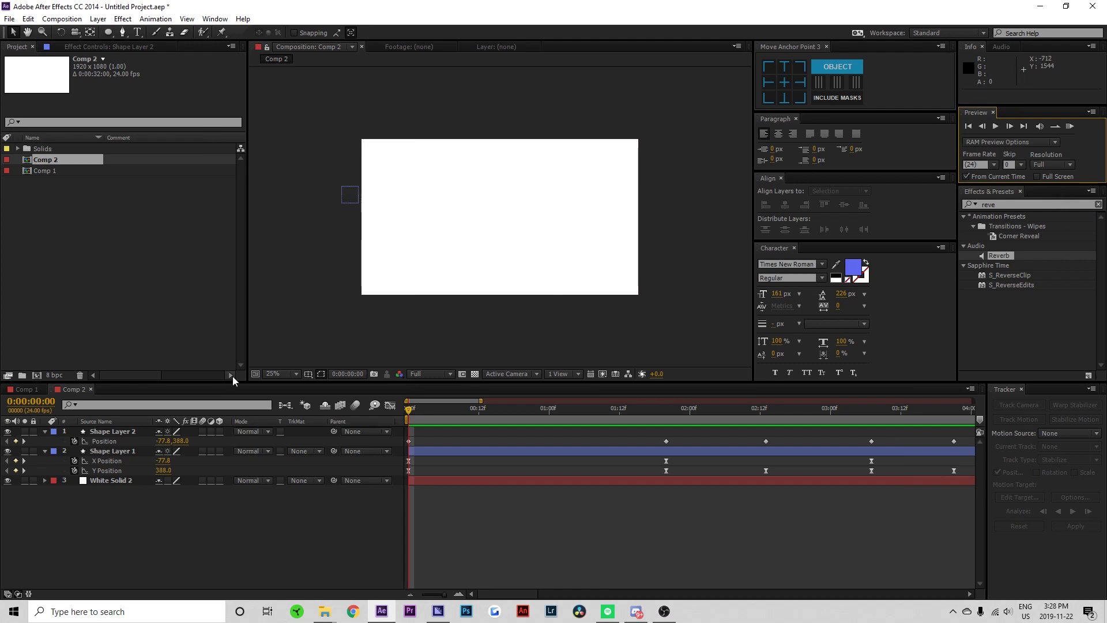
Fit the composition in the viewer and try drawing a filled three-point shape with one curved edge using the Pen tool.
{"action": "left_click", "coordinate": [274, 373]}
{"action": "left_click", "coordinate": [323, 392]}
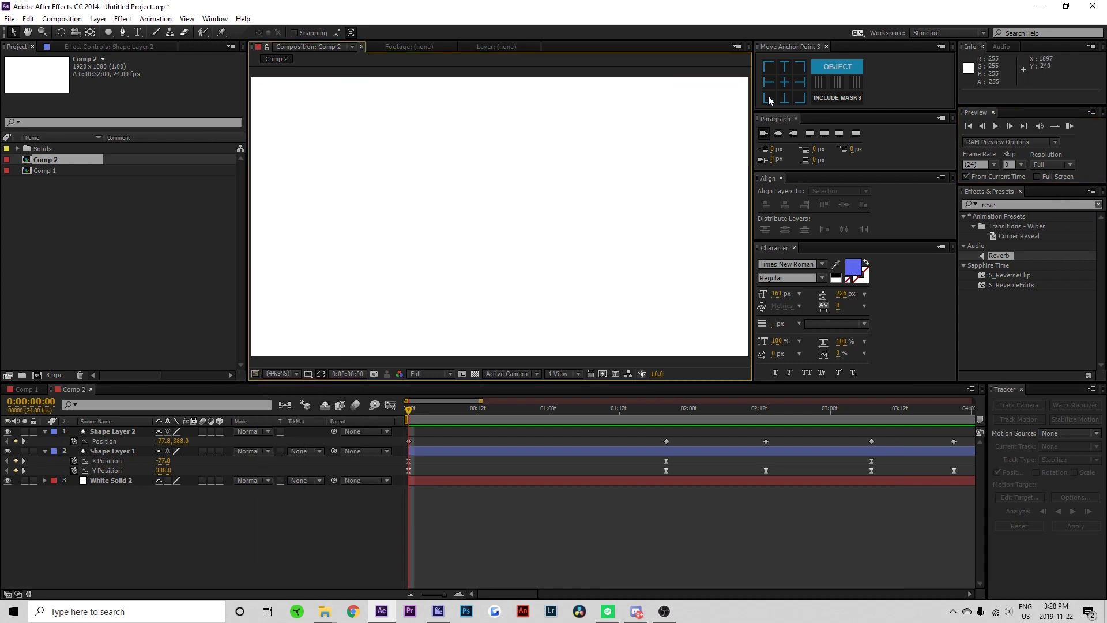
{"action": "key", "text": "g"}
{"action": "left_click", "coordinate": [401, 167]}
{"action": "mouse_move", "coordinate": [433, 214]}
{"action": "left_mouse_down"}
{"action": "mouse_move", "coordinate": [452, 265]}
{"action": "mouse_move", "coordinate": [466, 259]}
{"action": "left_mouse_up"}
{"action": "left_click", "coordinate": [502, 292]}
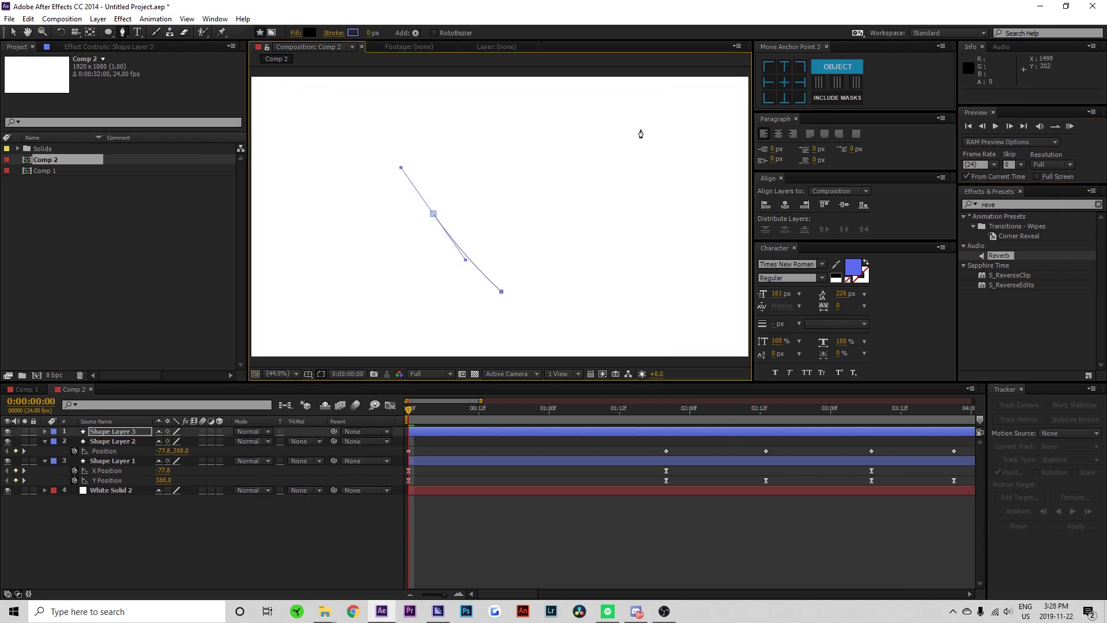
{"action": "left_click", "coordinate": [640, 129]}
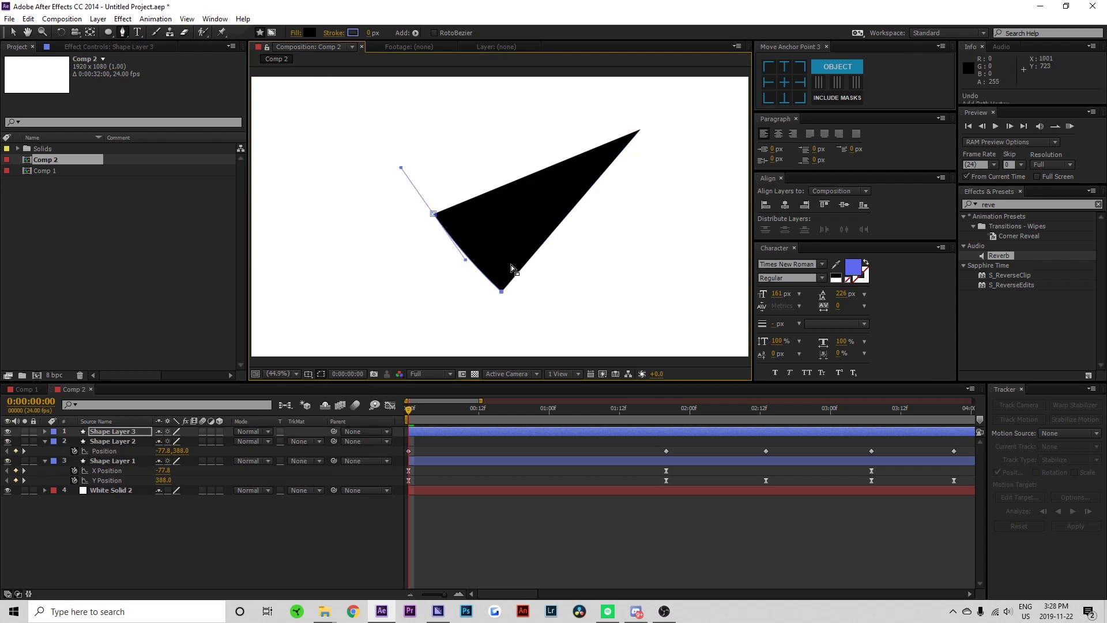
Undo the pen-drawn shape together with its new shape layer.
{"action": "key", "text": "ctrl+z"}
{"action": "key", "text": "ctrl+z"}
{"action": "key", "text": "ctrl+z"}
{"action": "key", "text": "ctrl+z"}
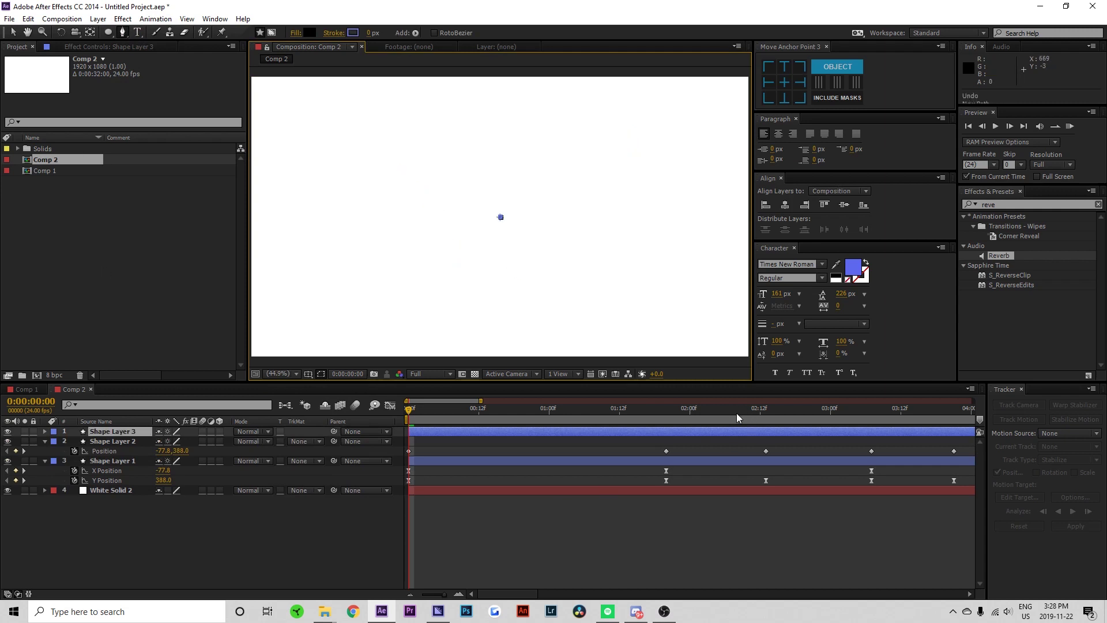
{"action": "key", "text": "ctrl+z"}
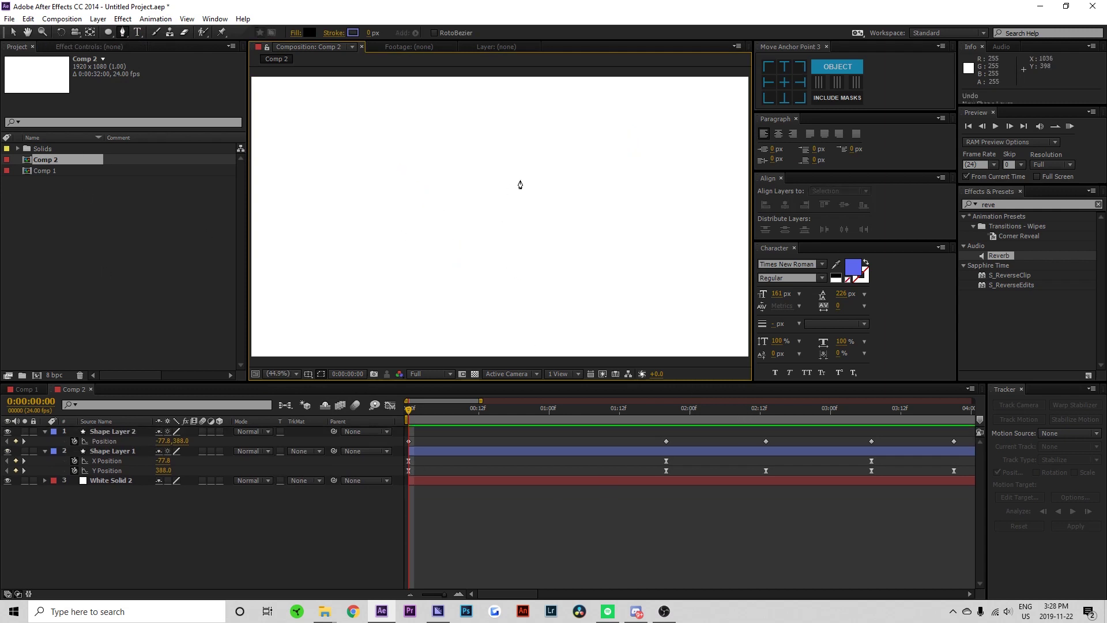